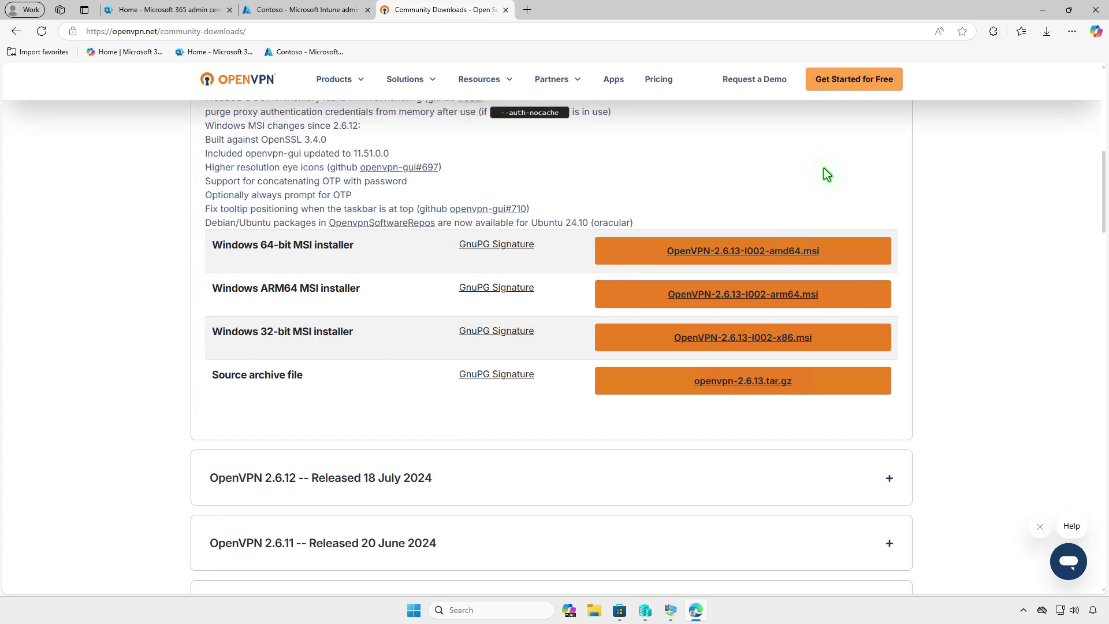
# Download the OpenVPN 2.6.13 Windows 64-bit MSI installer and check it in the Downloads folder
pyautogui.click(804, 253)
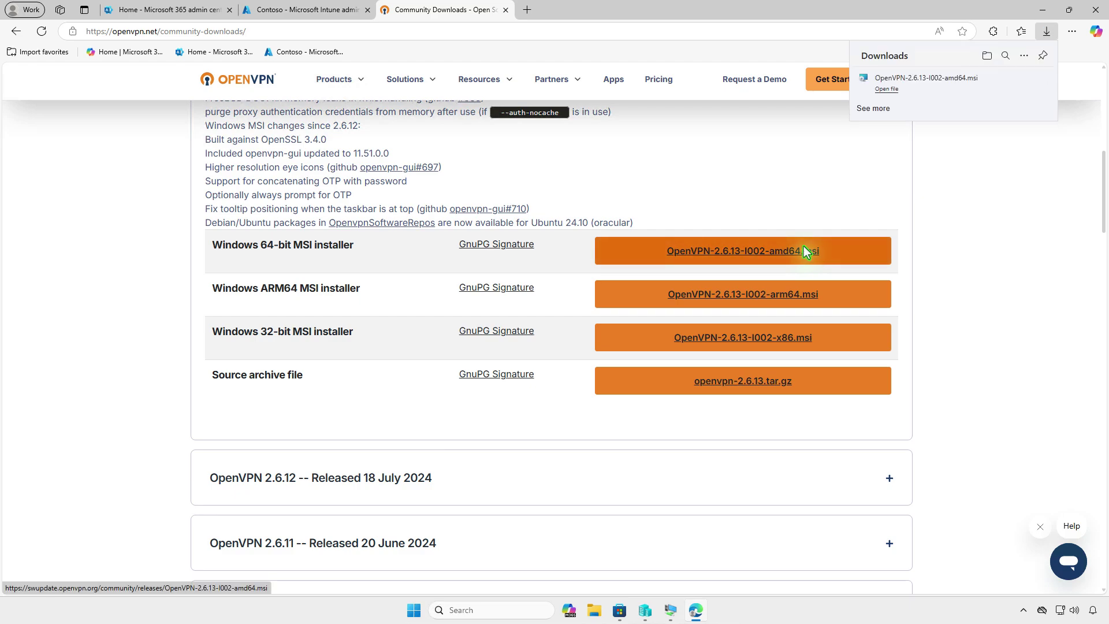
pyautogui.click(989, 55)
pyautogui.click(1040, 17)
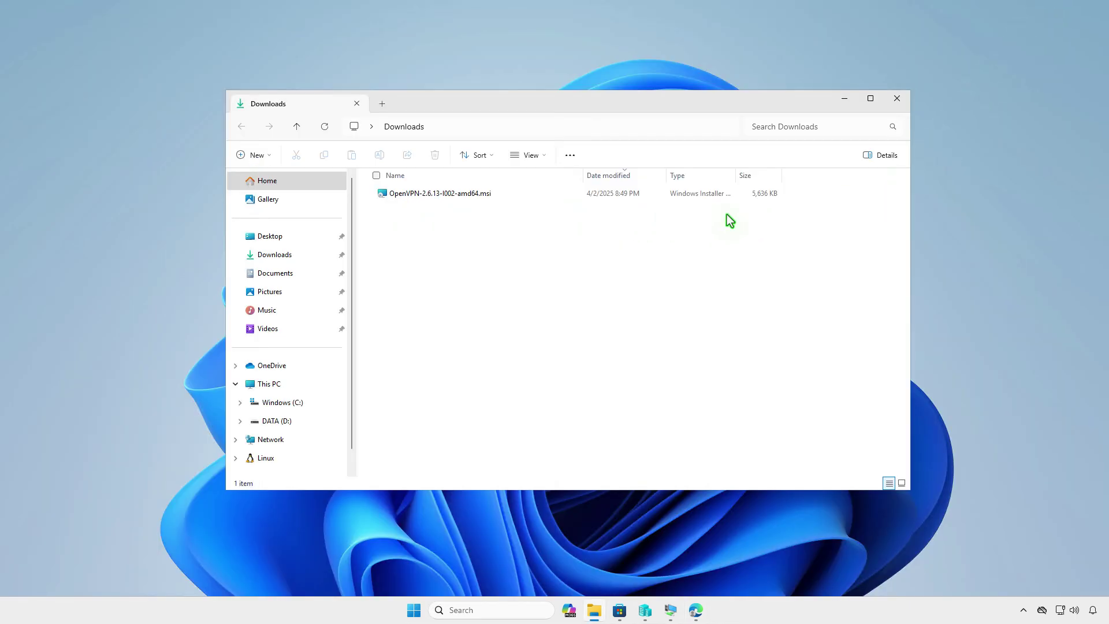
pyautogui.click(845, 99)
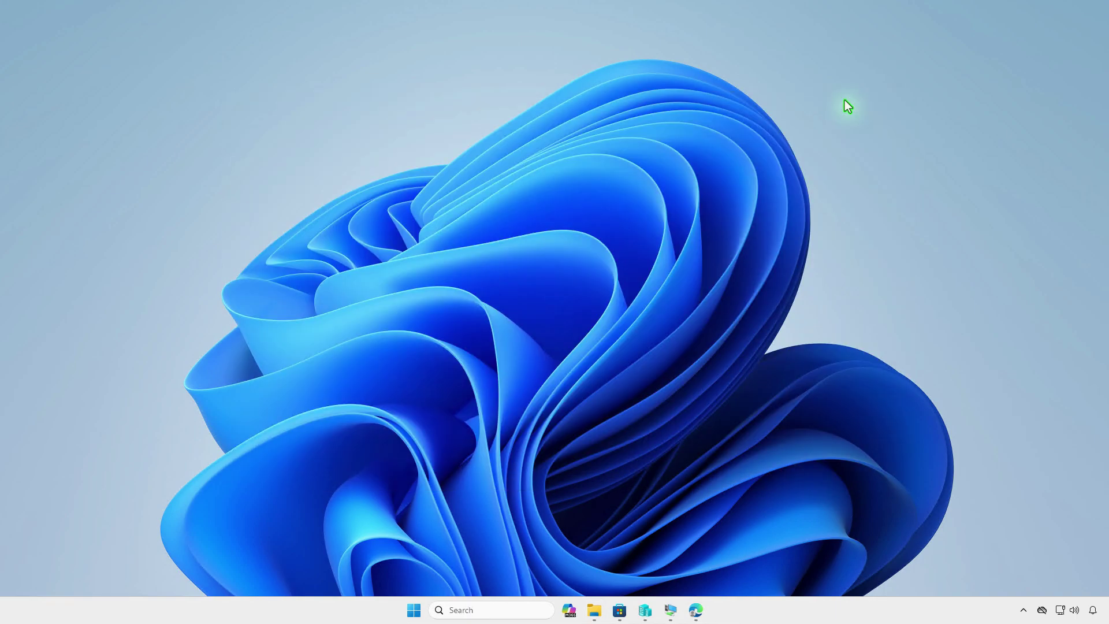
# Open an administrator terminal and run "winget download --id OpenVPNTechnologies.OpenVPN"
pyautogui.rightClick(414, 610)
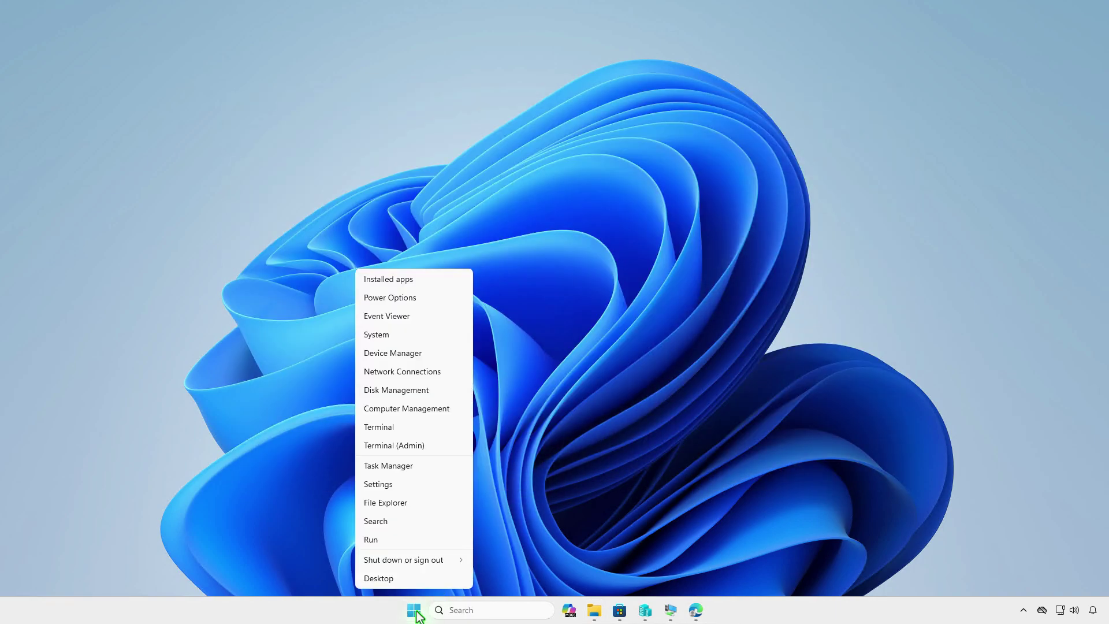
pyautogui.click(444, 447)
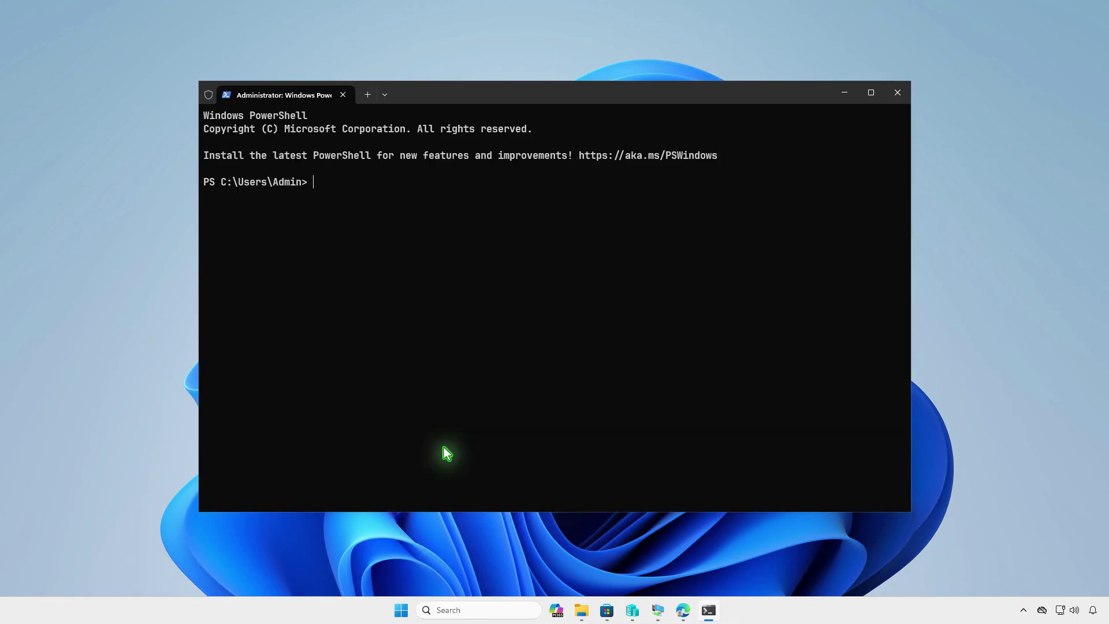
pyautogui.write('winget download --id OpenVPNTechnologies.OpenVPN')
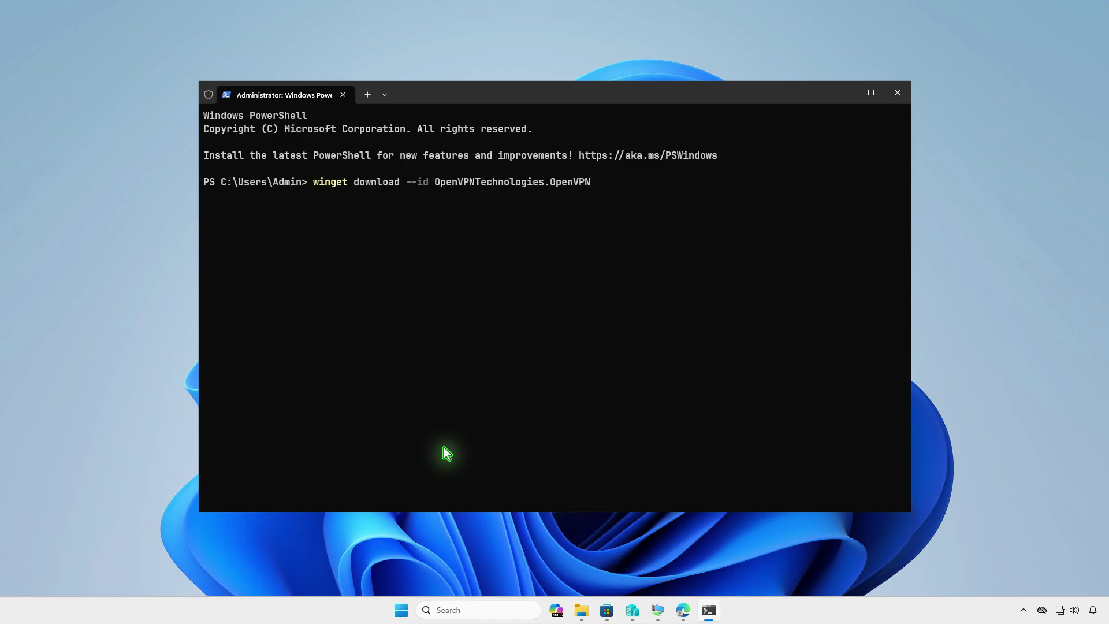
pyautogui.press('Return')
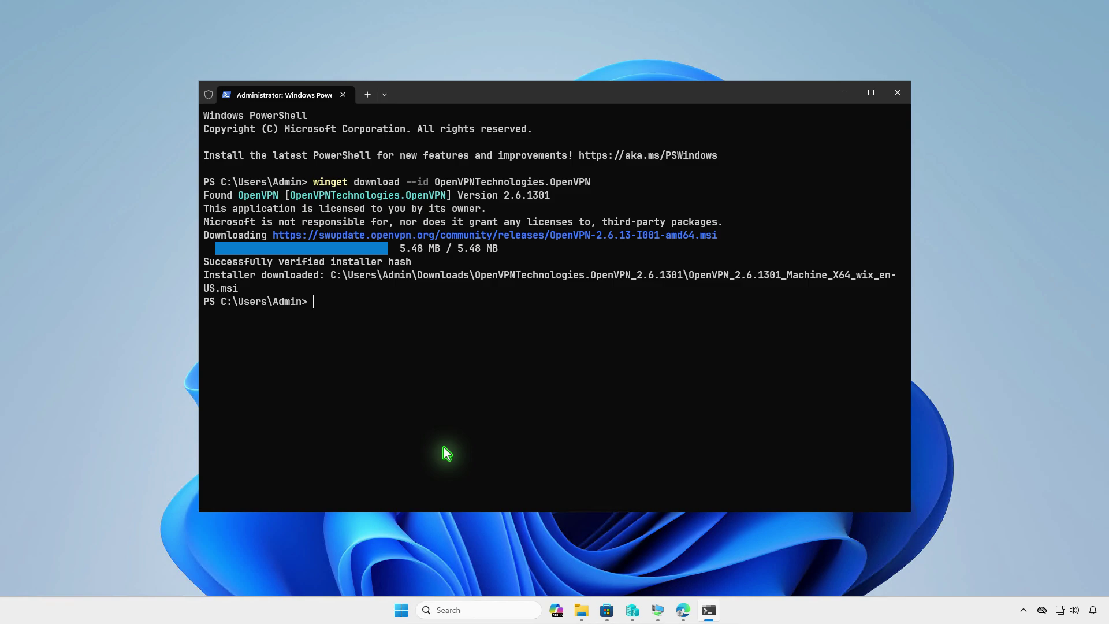
# Switch to File Explorer and examine the contents of the OpenVPNTechnologies.OpenVPN_2.6.1301 folder in Downloads
pyautogui.click(835, 99)
pyautogui.click(582, 610)
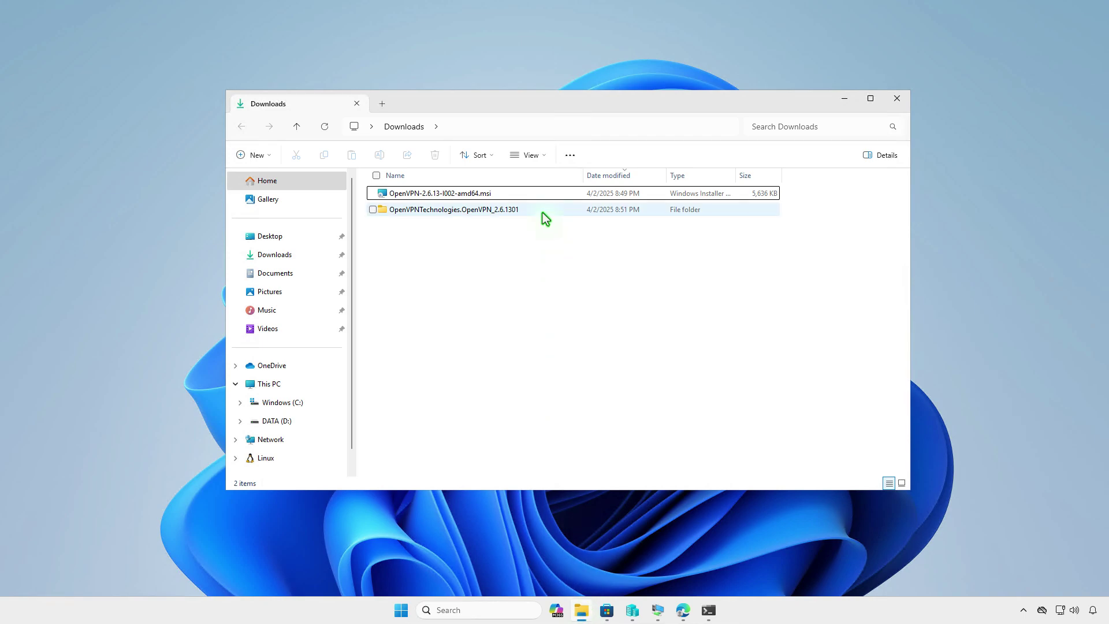
pyautogui.doubleClick(541, 211)
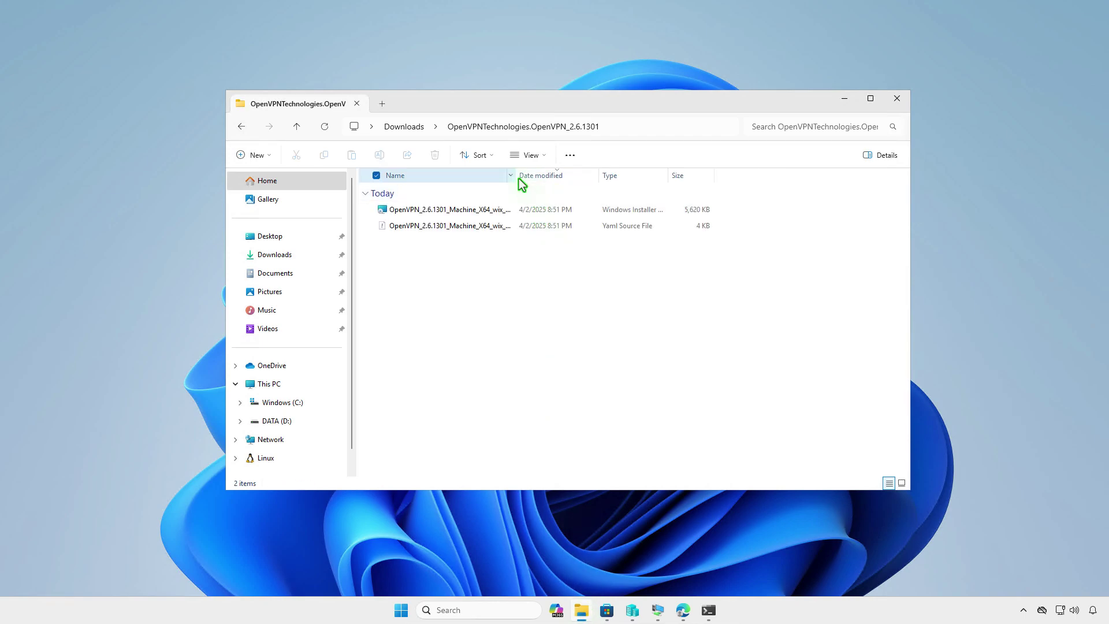
pyautogui.moveTo(535, 180); pyautogui.dragTo(574, 213)
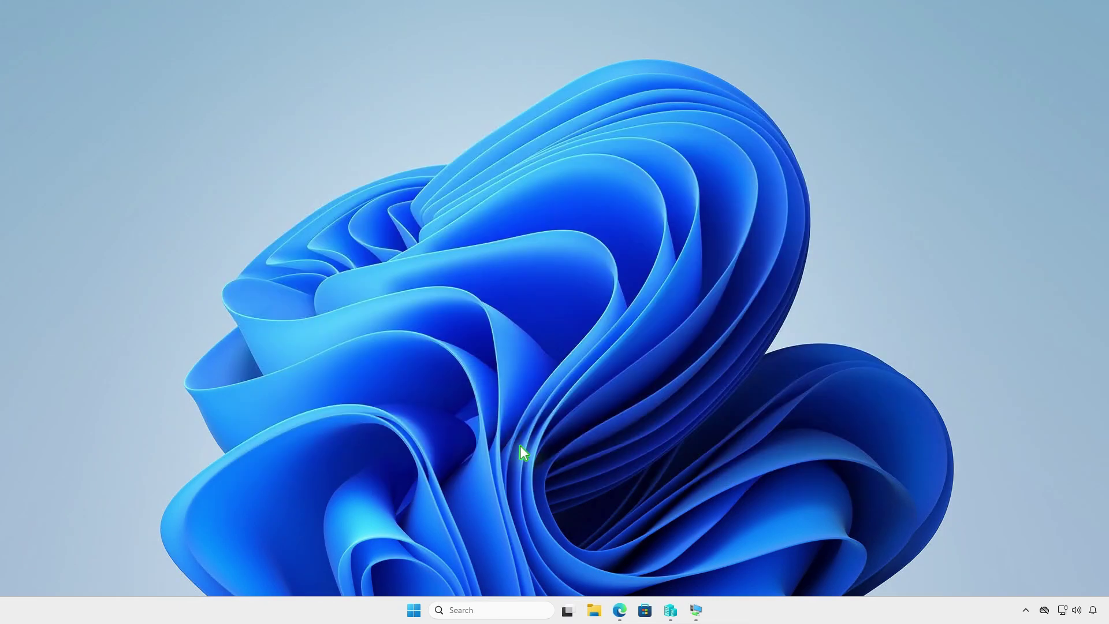
# In File Explorer, create a folder named Intune on the DATA (D:) drive
pyautogui.click(592, 602)
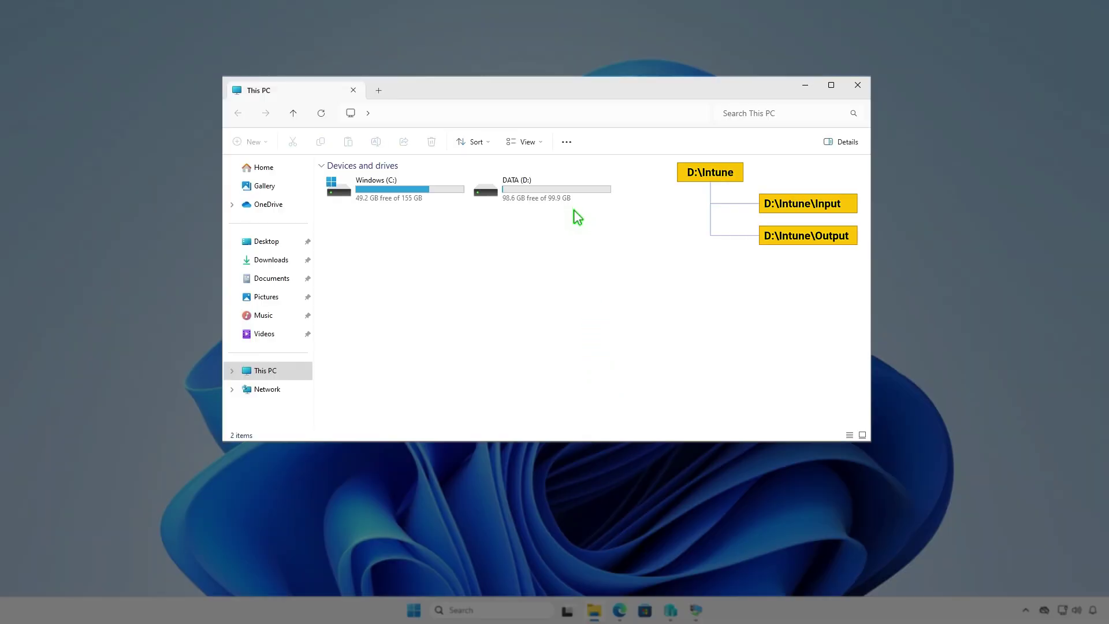
pyautogui.doubleClick(577, 190)
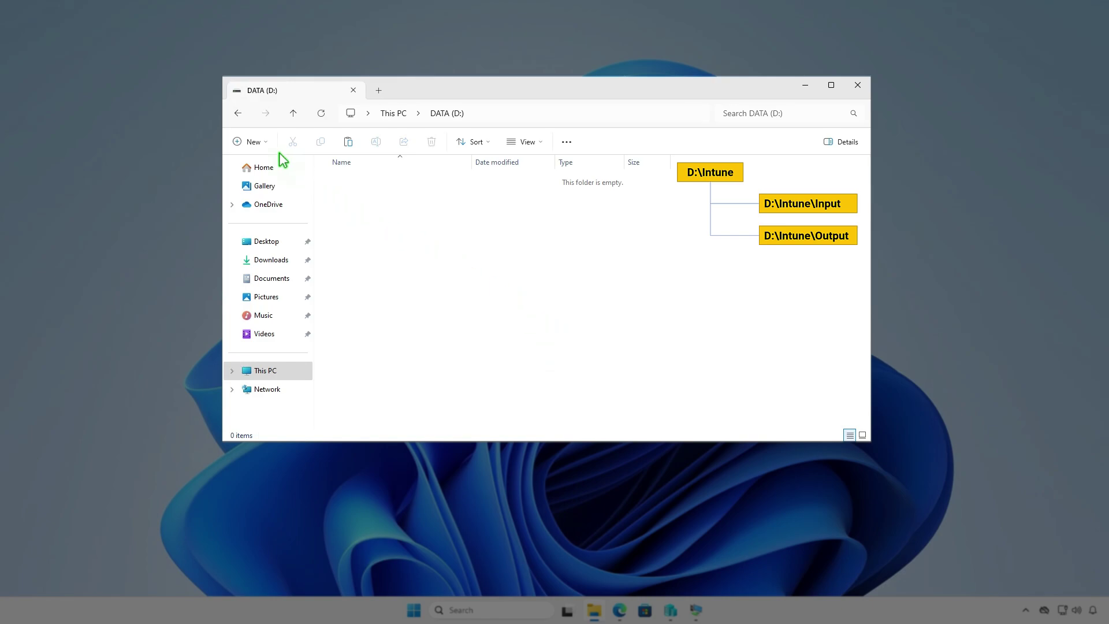
pyautogui.click(262, 142)
pyautogui.click(286, 167)
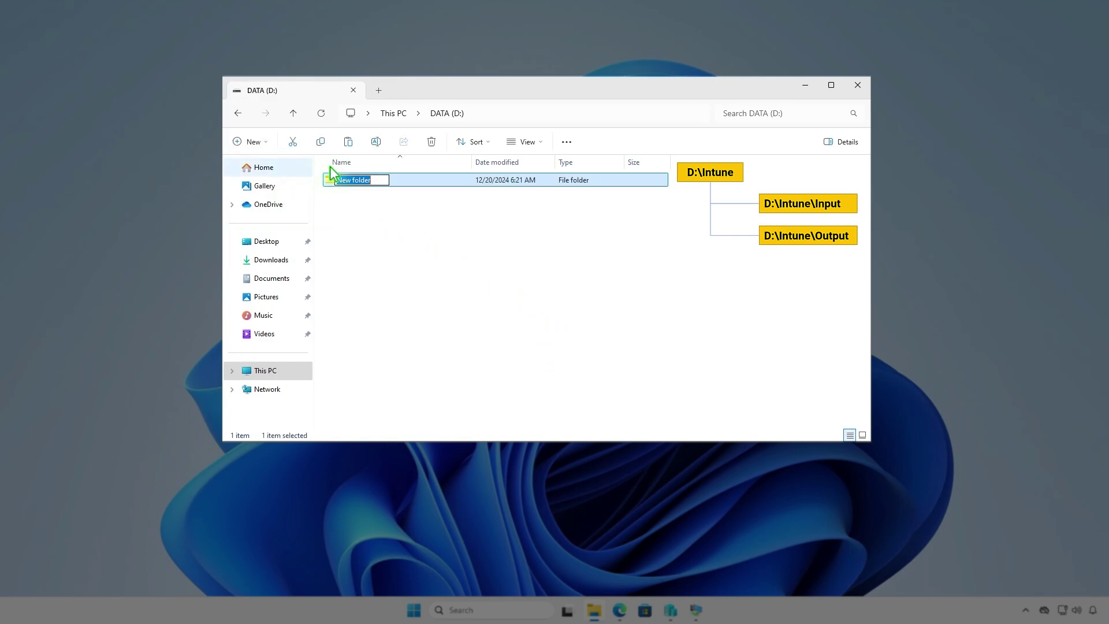
pyautogui.write('Intune')
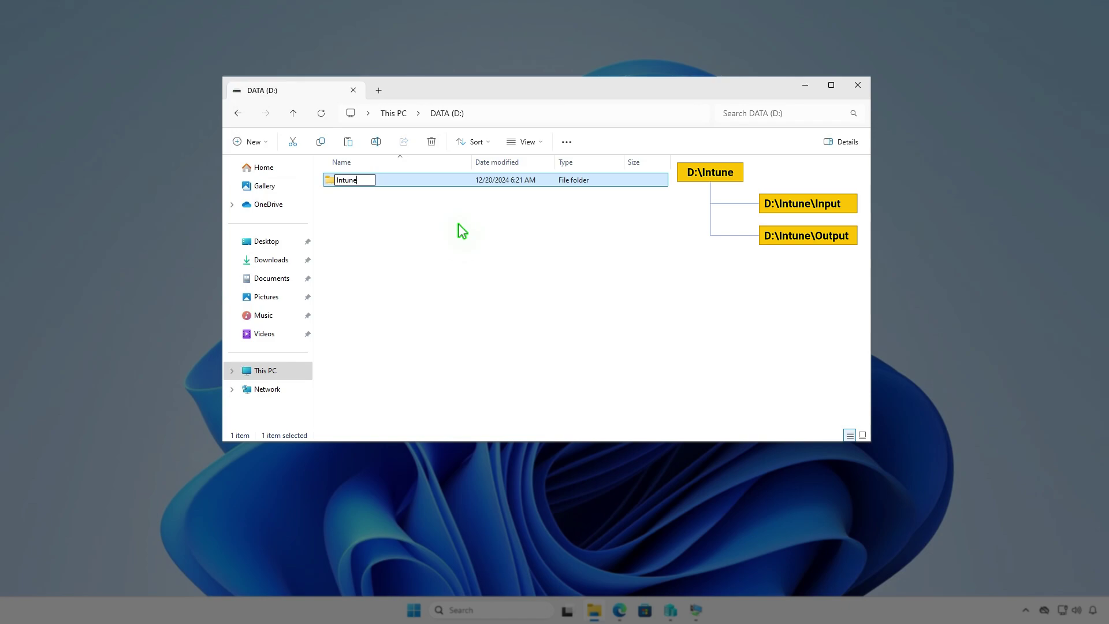
pyautogui.press('Return')
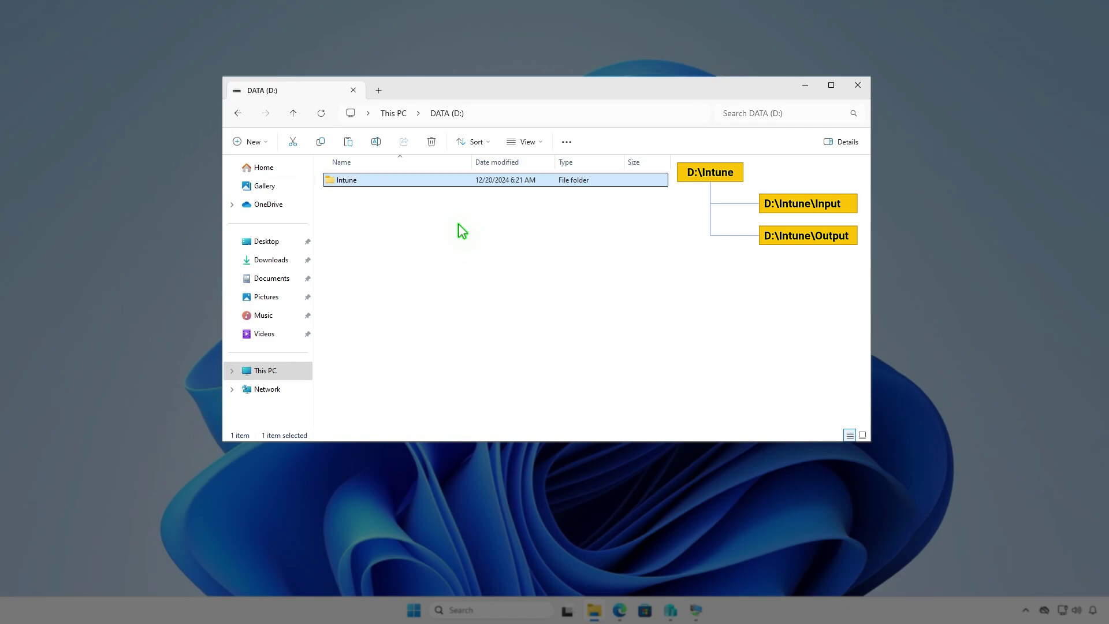
# Inside the D:\Intune folder, create two subfolders named Input and Output
pyautogui.press('Return')
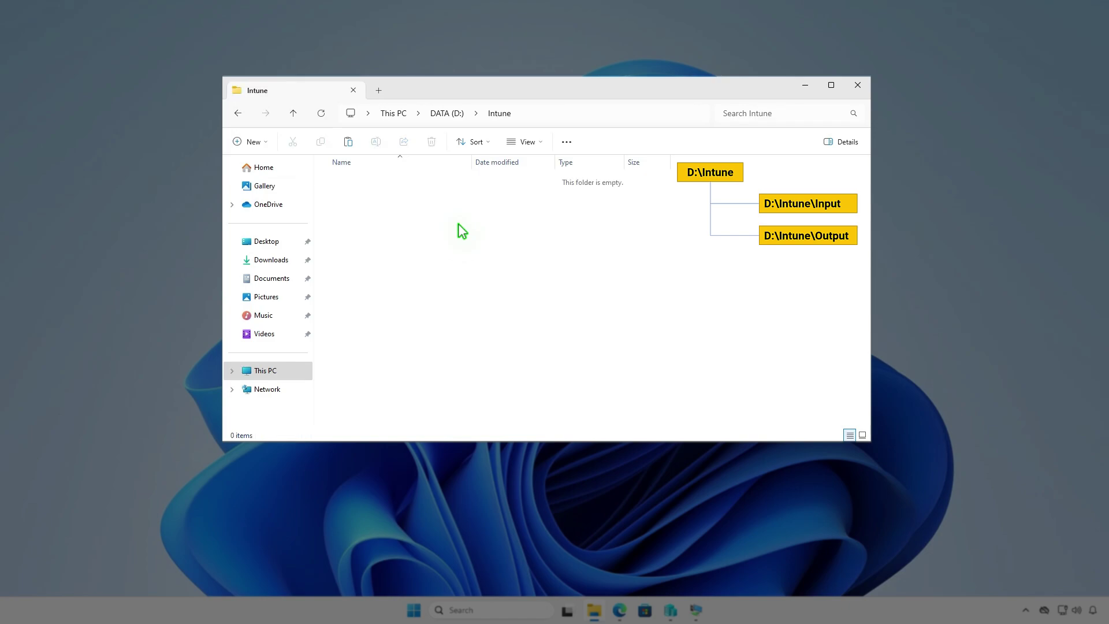
pyautogui.rightClick(459, 224)
pyautogui.moveTo(497, 341)
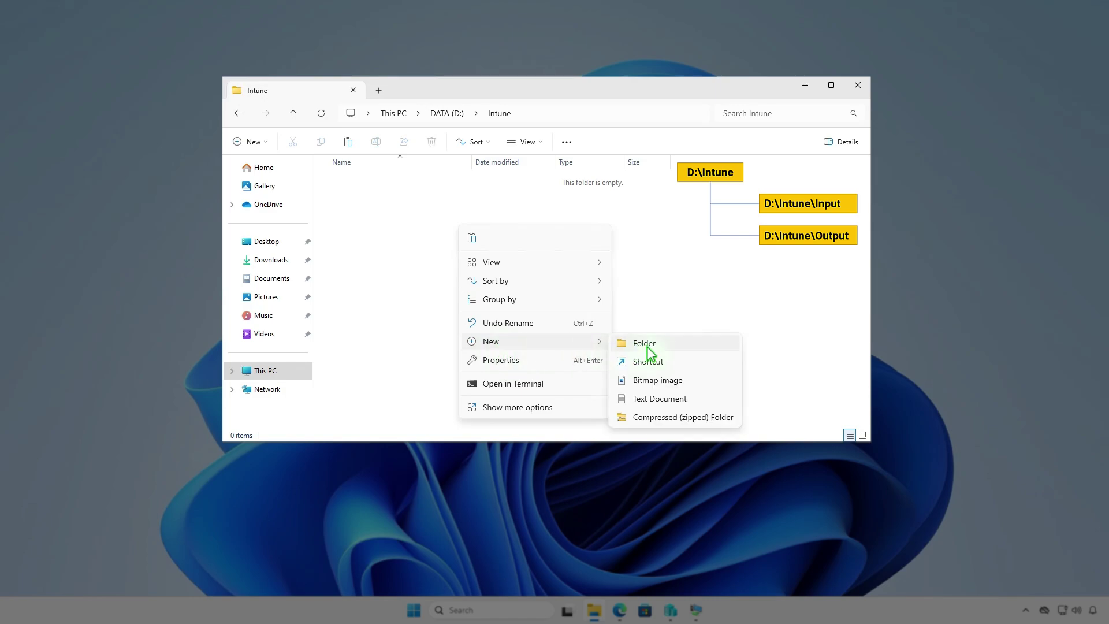
pyautogui.click(648, 347)
pyautogui.write('I')
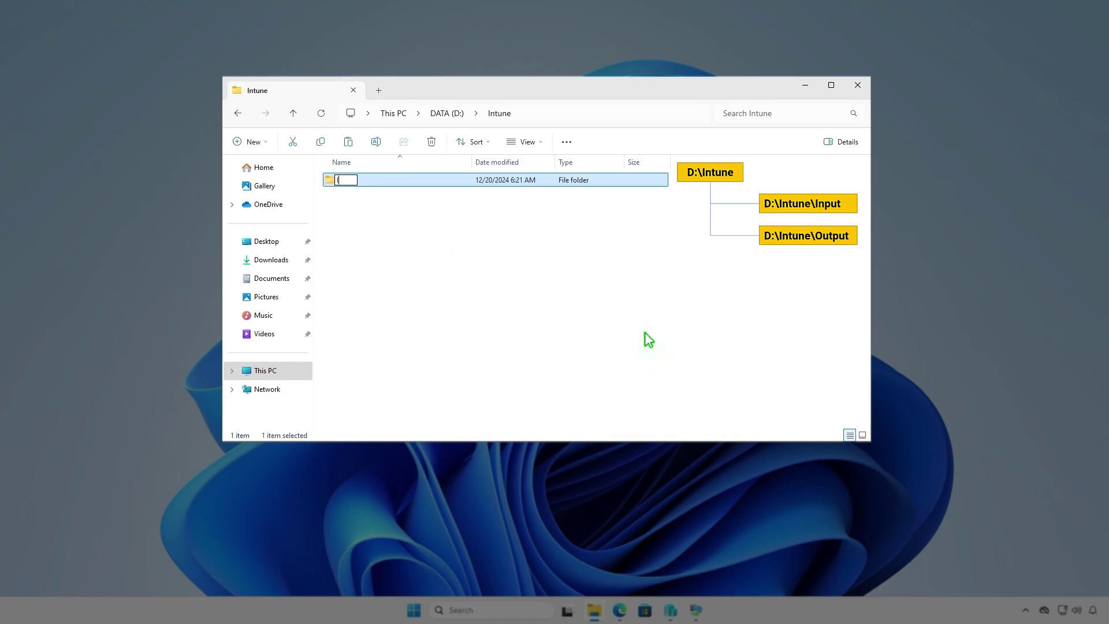
pyautogui.write('nput')
pyautogui.press('Return')
pyautogui.hotkey('ctrl', 'shift', 'n')
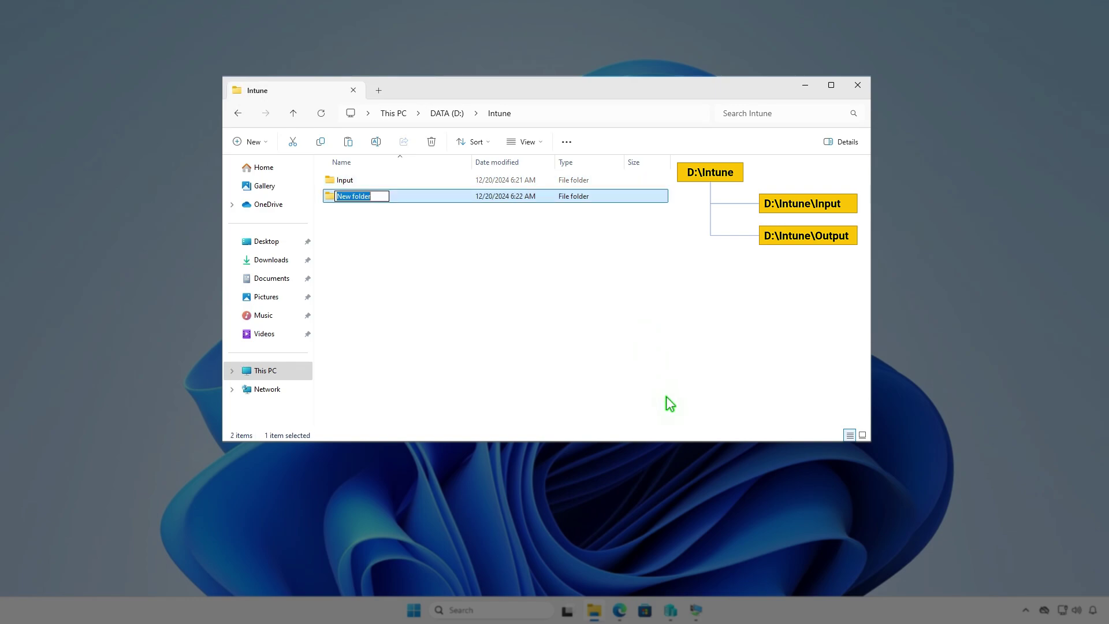
pyautogui.write('Output')
pyautogui.click(602, 312)
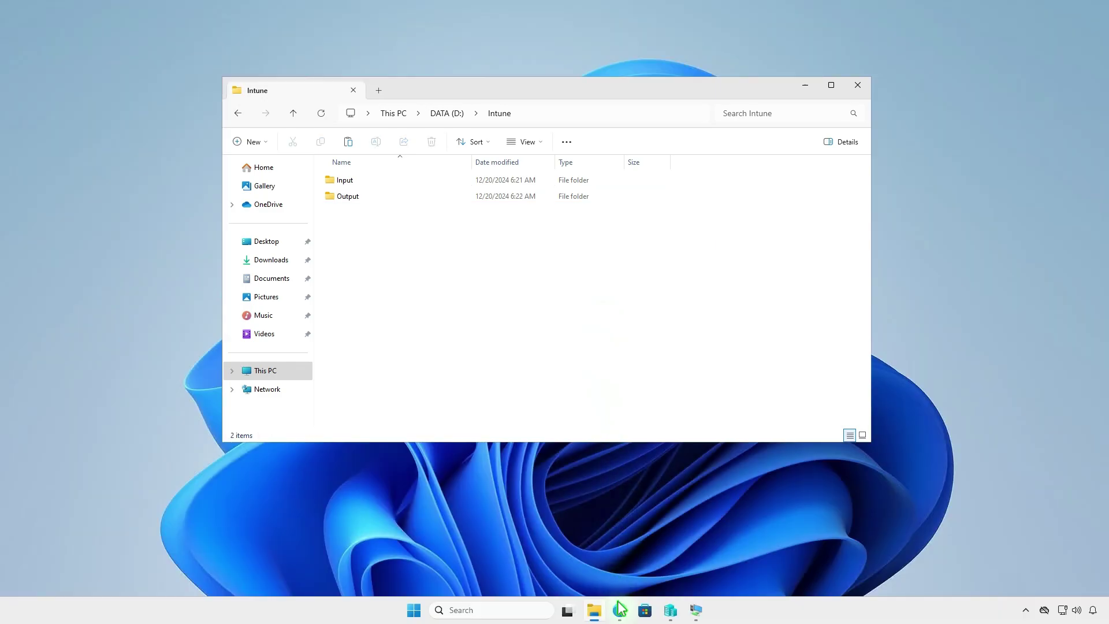
# Switch to Edge, download the source code zip of the latest Microsoft-Win32-Content-Prep-Tool release and show it in its folder
pyautogui.click(620, 610)
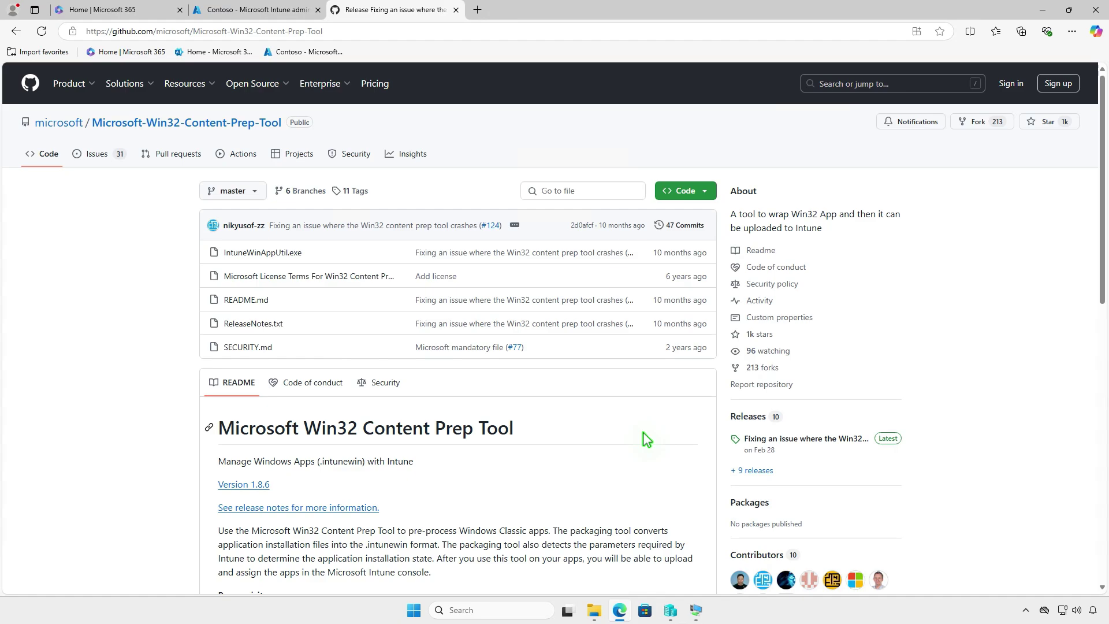
pyautogui.click(834, 439)
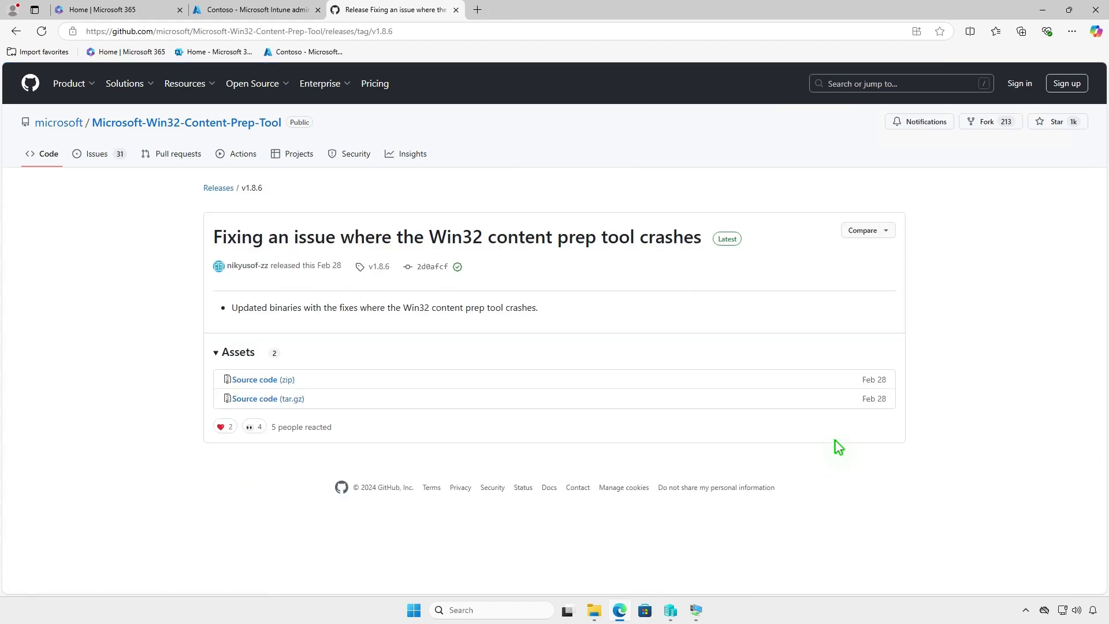
pyautogui.click(289, 381)
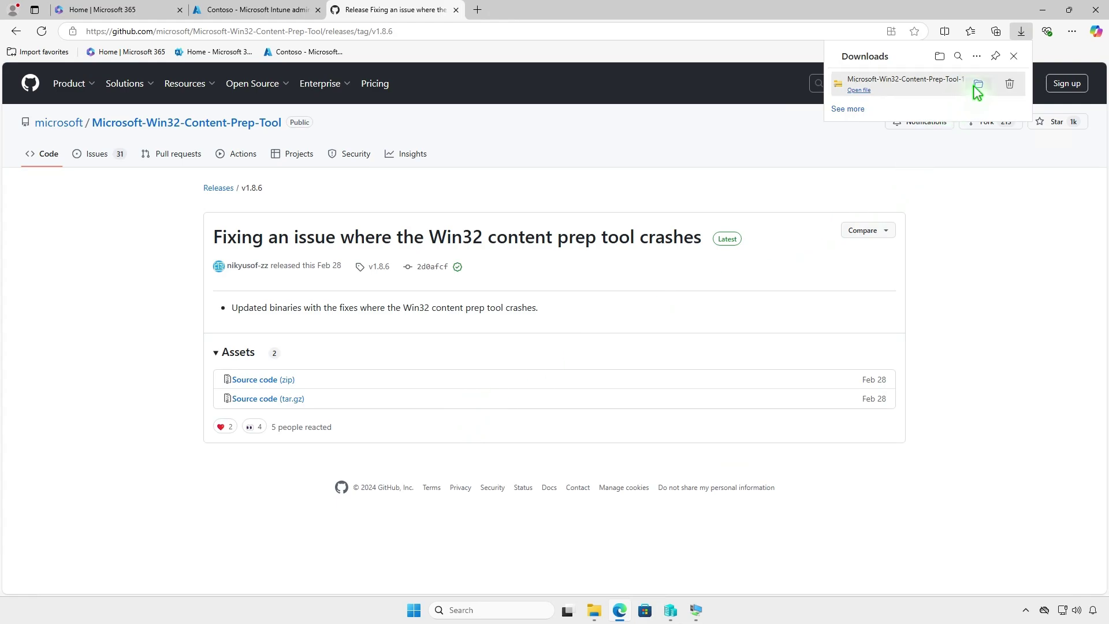
pyautogui.click(981, 88)
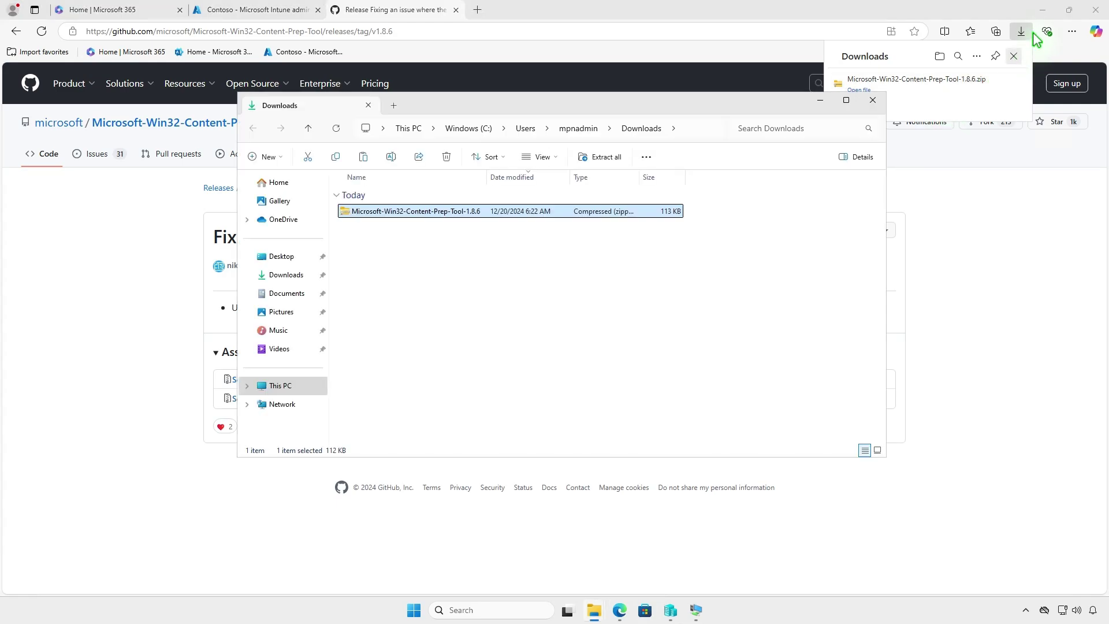
# Extract the Microsoft-Win32-Content-Prep-Tool-1.8.6 archive to the default location and open the extracted inner folder
pyautogui.click(1042, 10)
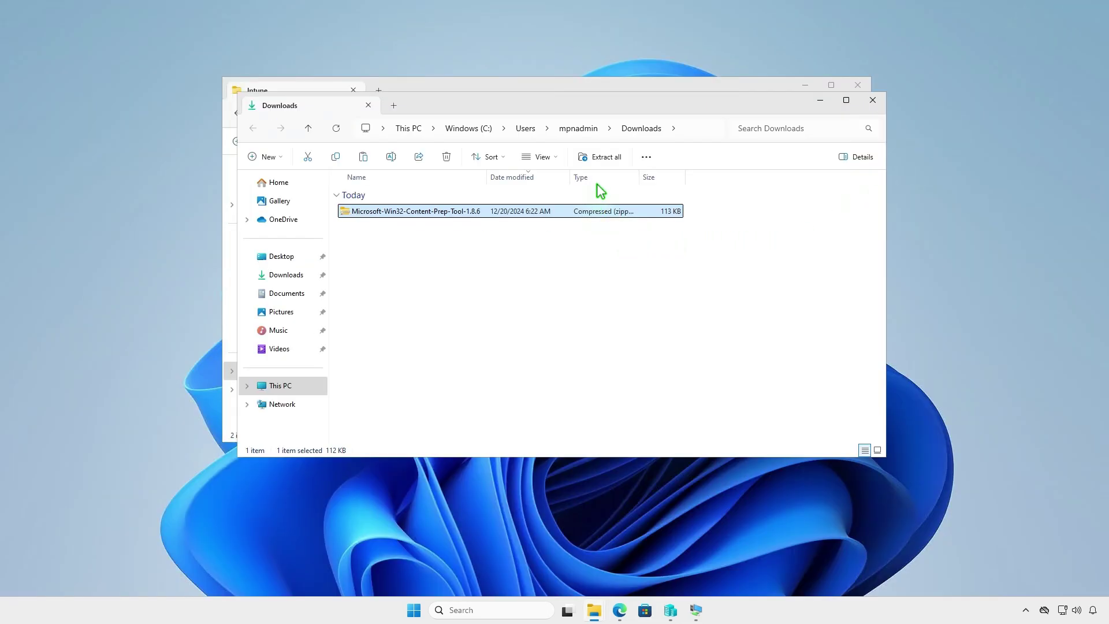
pyautogui.click(605, 158)
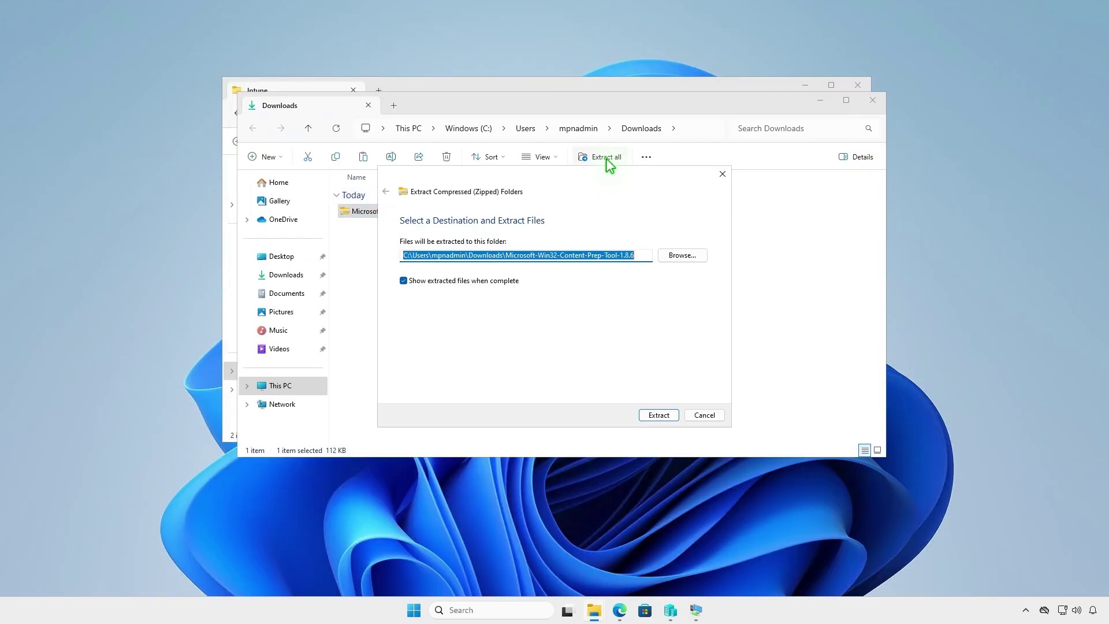
pyautogui.click(650, 416)
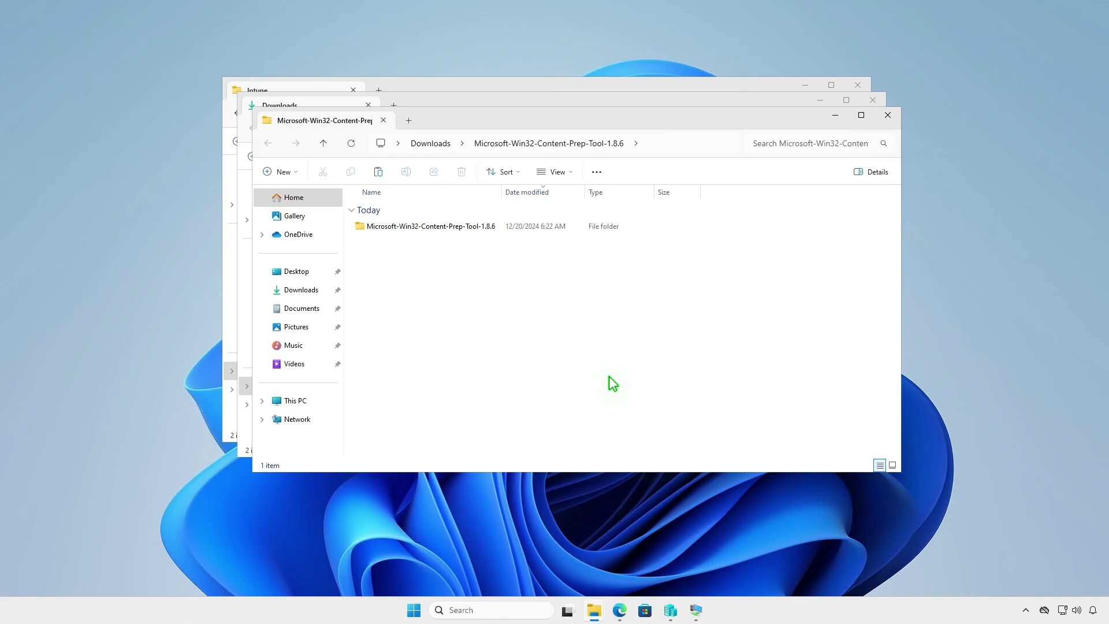
pyautogui.doubleClick(495, 227)
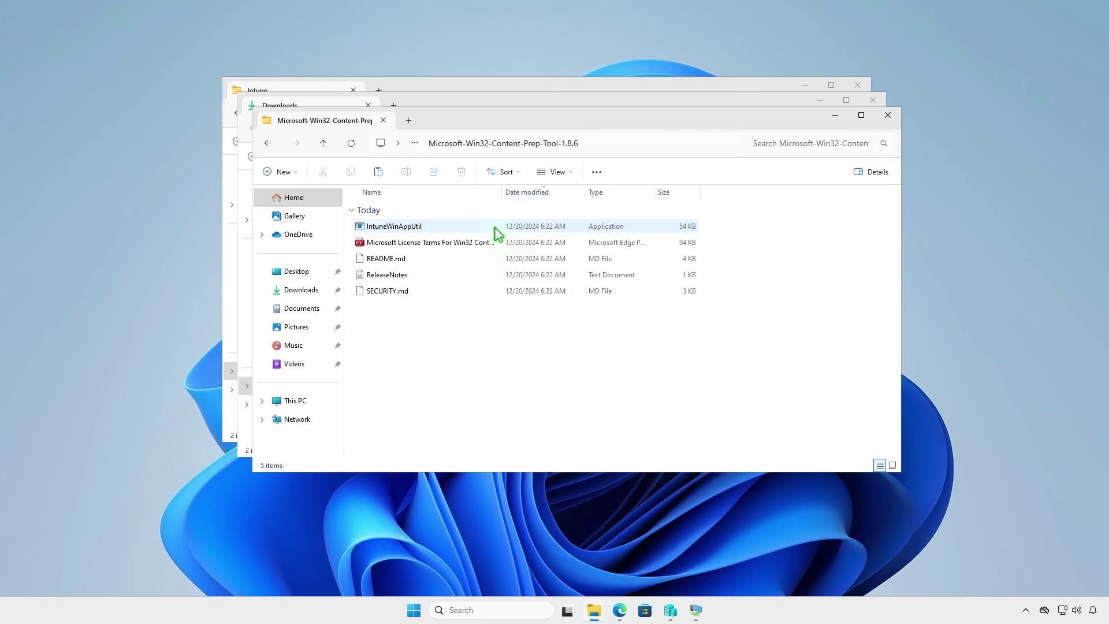
# Copy the IntuneWinAppUtil application from the extracted folder into D:\Intune, closing the two Downloads windows
pyautogui.click(443, 225)
pyautogui.rightClick(443, 230)
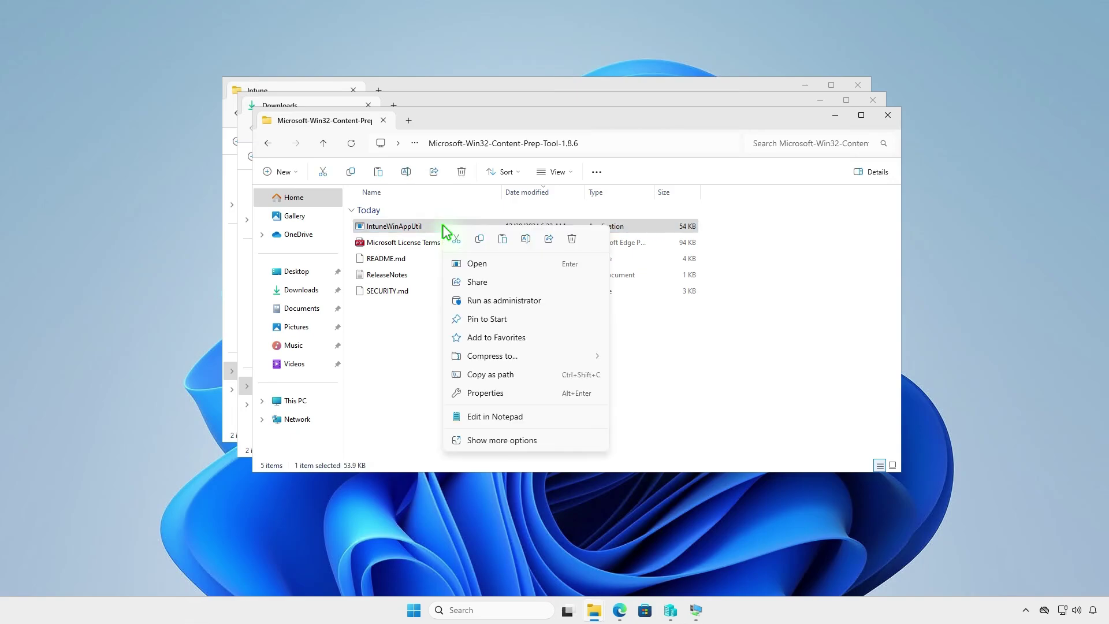
pyautogui.click(479, 239)
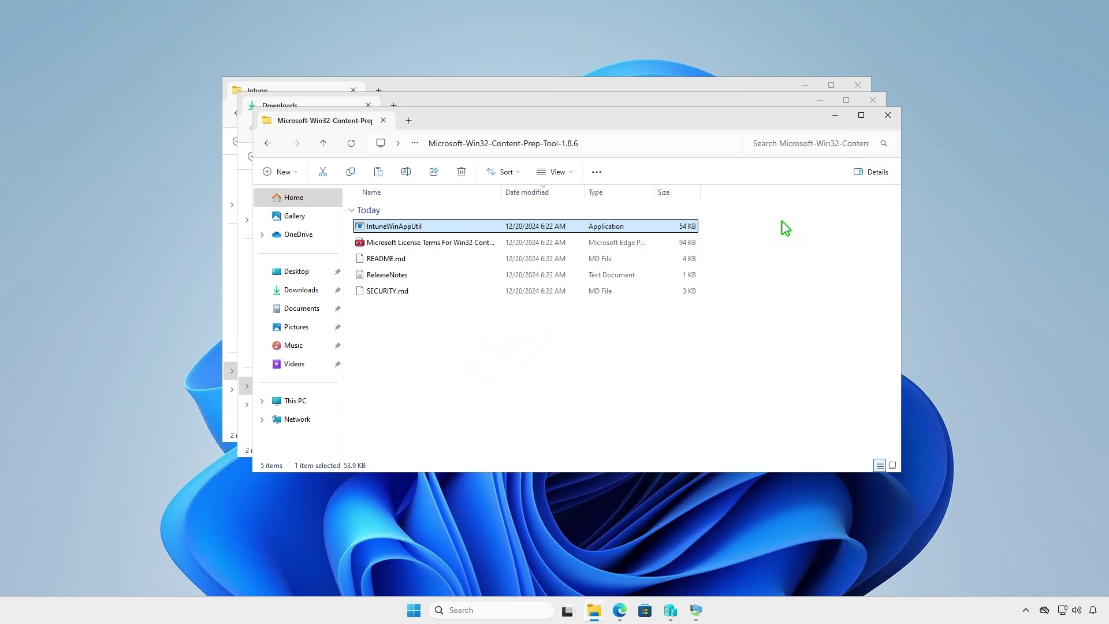
pyautogui.click(888, 115)
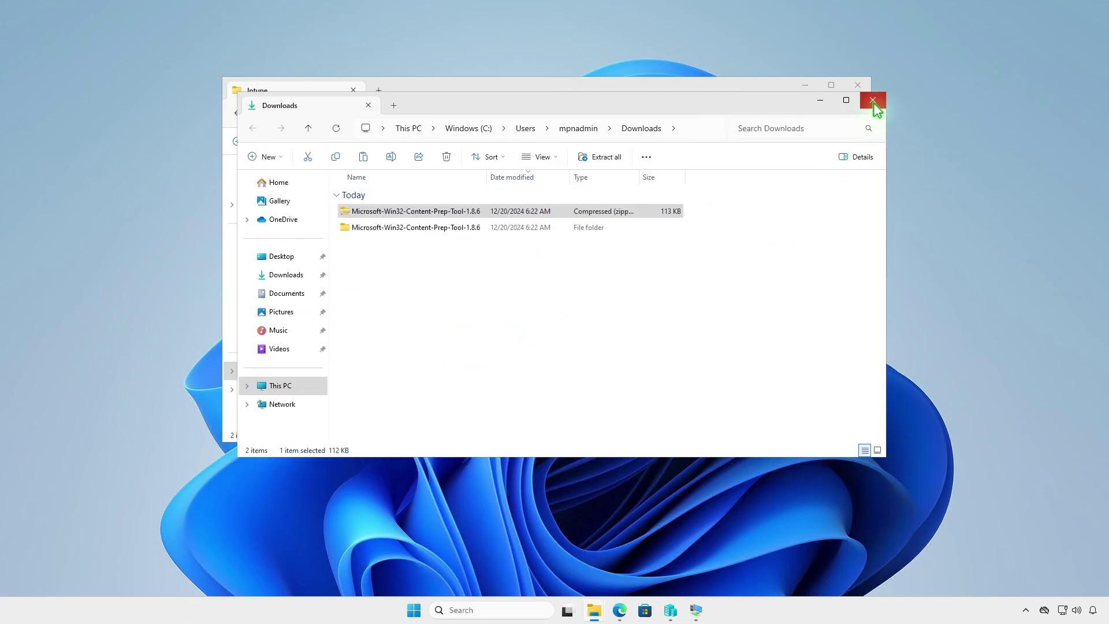
pyautogui.click(873, 104)
pyautogui.rightClick(397, 249)
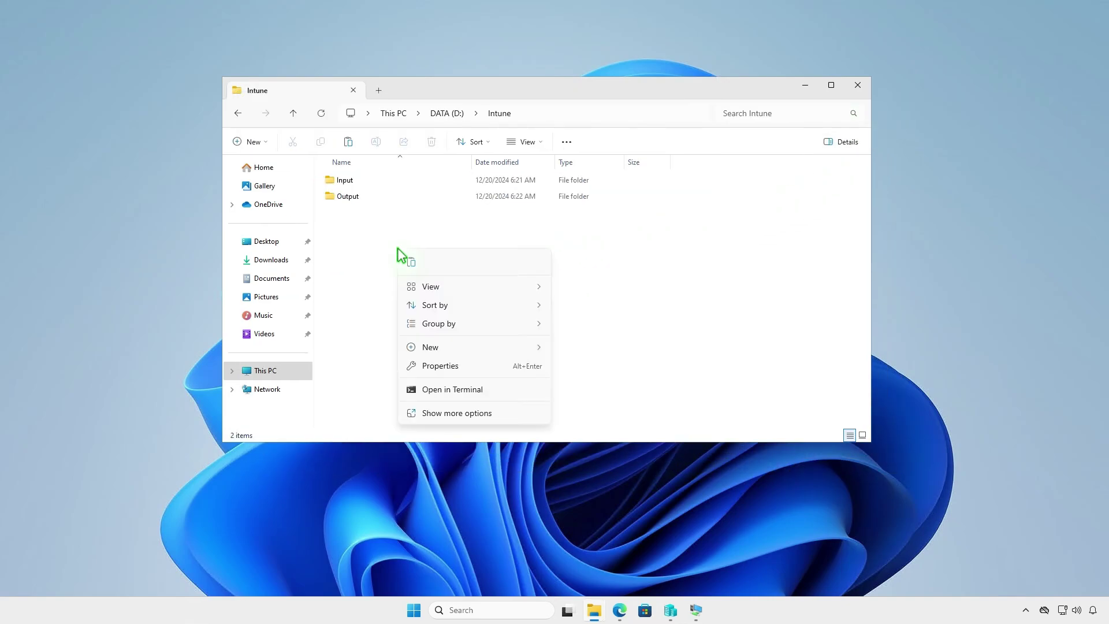
pyautogui.click(411, 262)
pyautogui.click(484, 312)
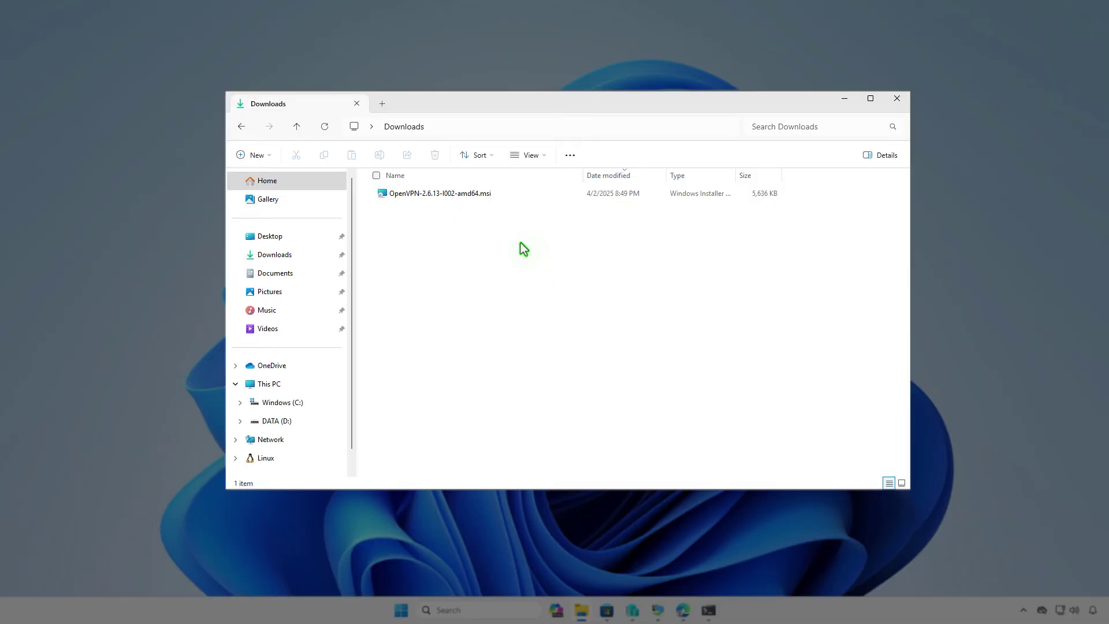
# Rename the OpenVPN-2.6.13-I002-amd64.msi installer in Downloads as setup.msi
pyautogui.click(499, 195)
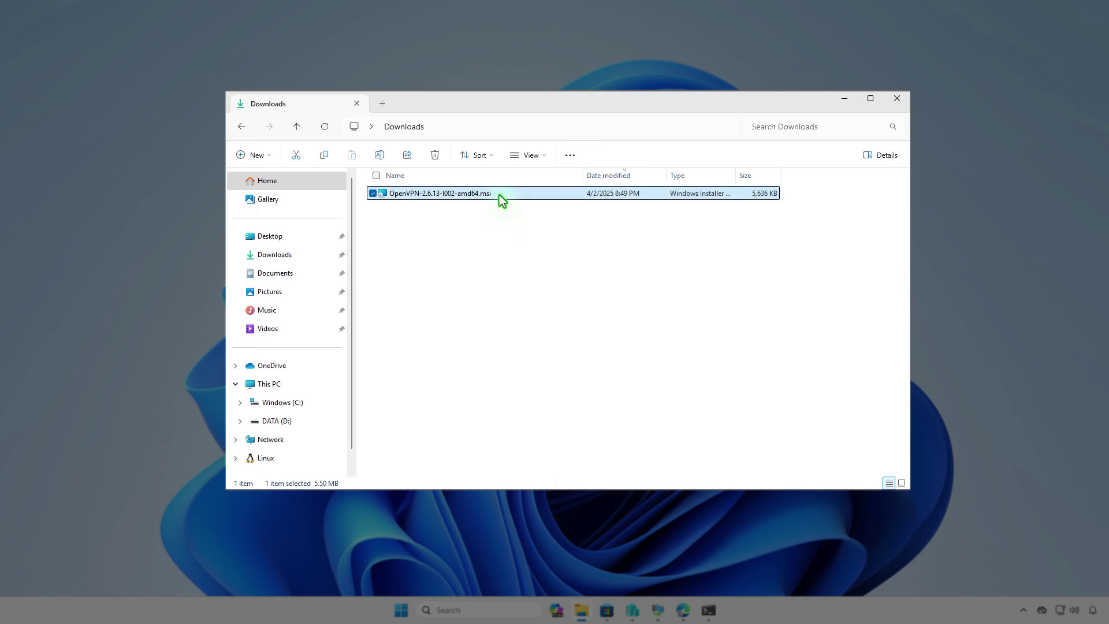
pyautogui.press('F2')
pyautogui.write('se')
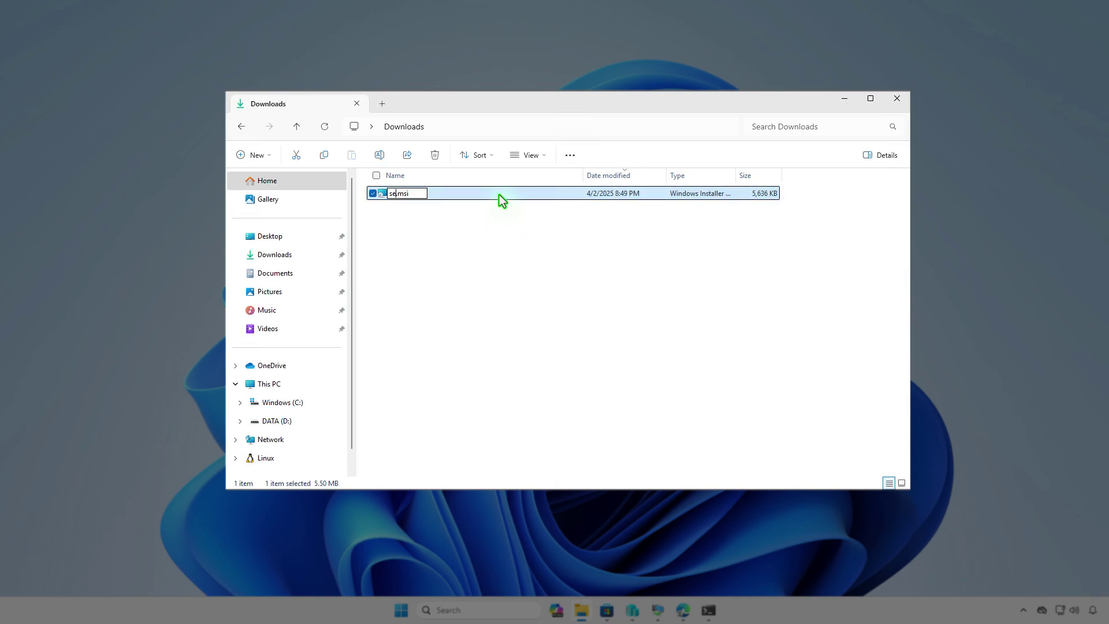
pyautogui.write('tup')
pyautogui.press('Return')
# Copy setup.msi from Downloads into D:\Intune\Input, return to the Intune folder and minimize the window
pyautogui.rightClick(494, 195)
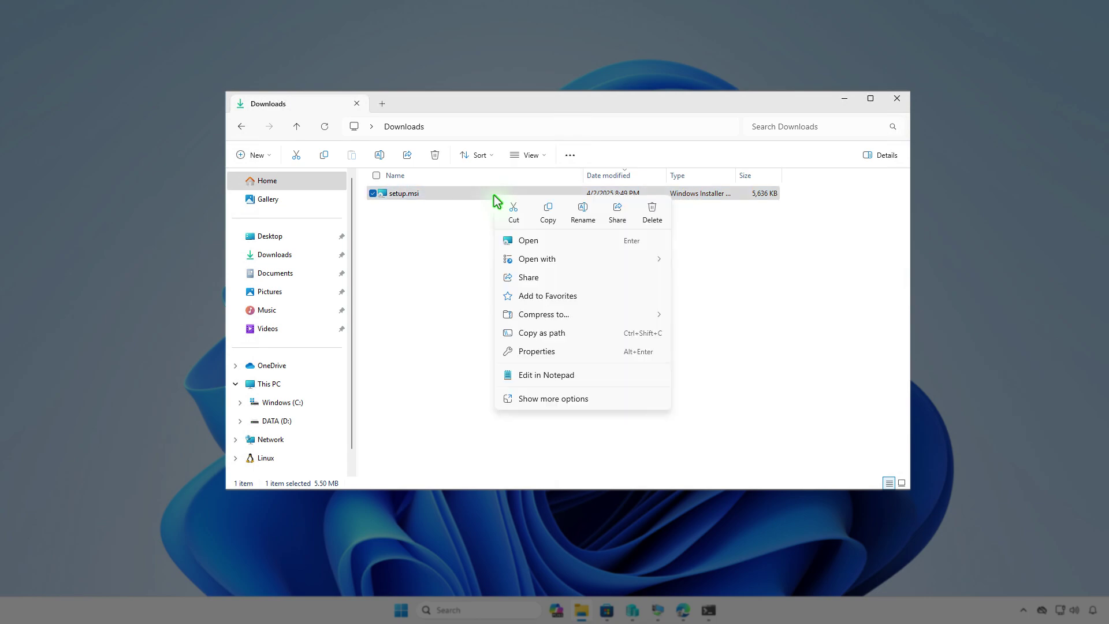
pyautogui.click(547, 218)
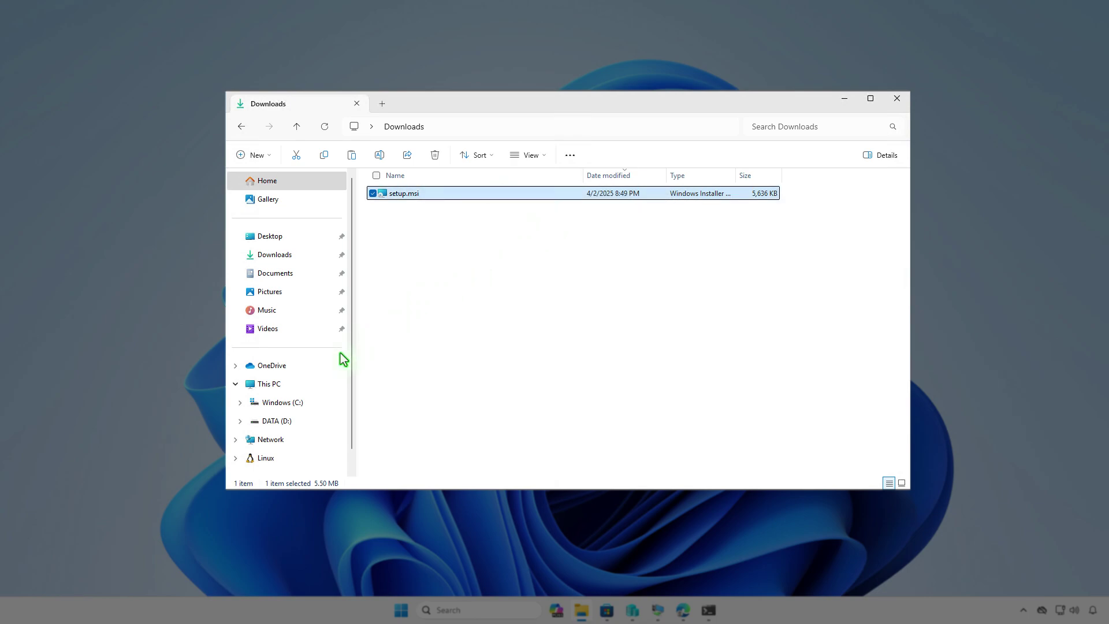
pyautogui.click(307, 383)
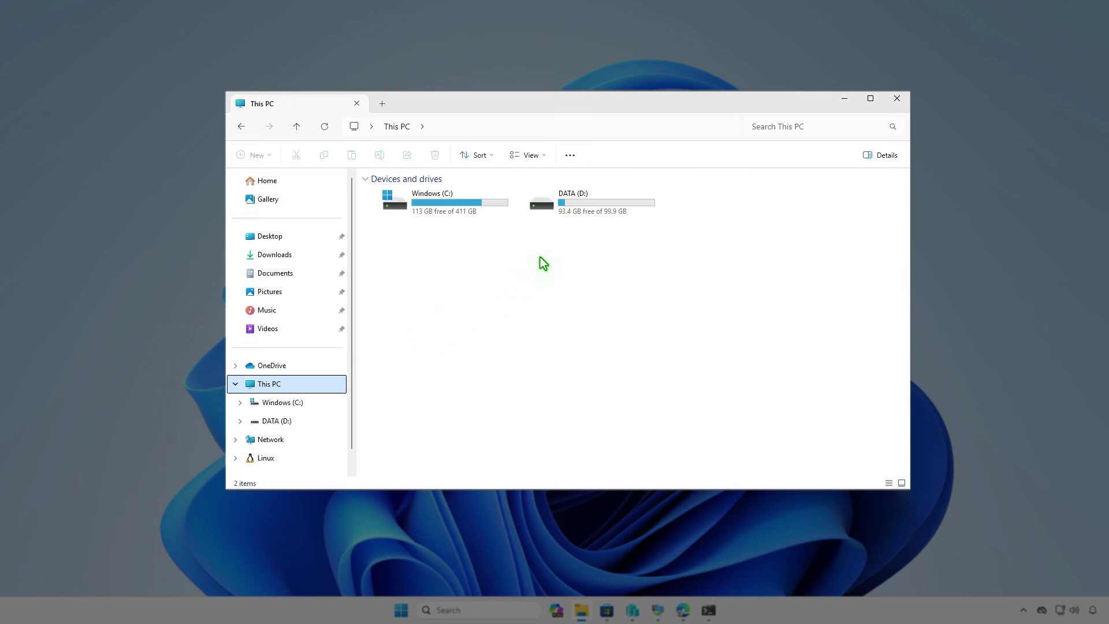
pyautogui.doubleClick(599, 209)
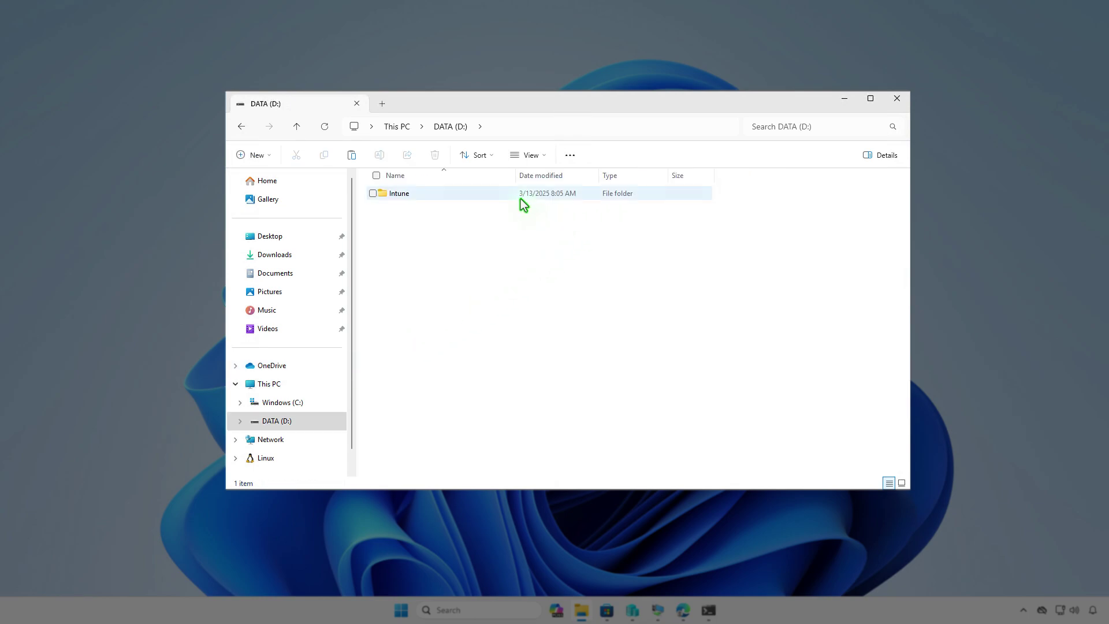
pyautogui.doubleClick(522, 197)
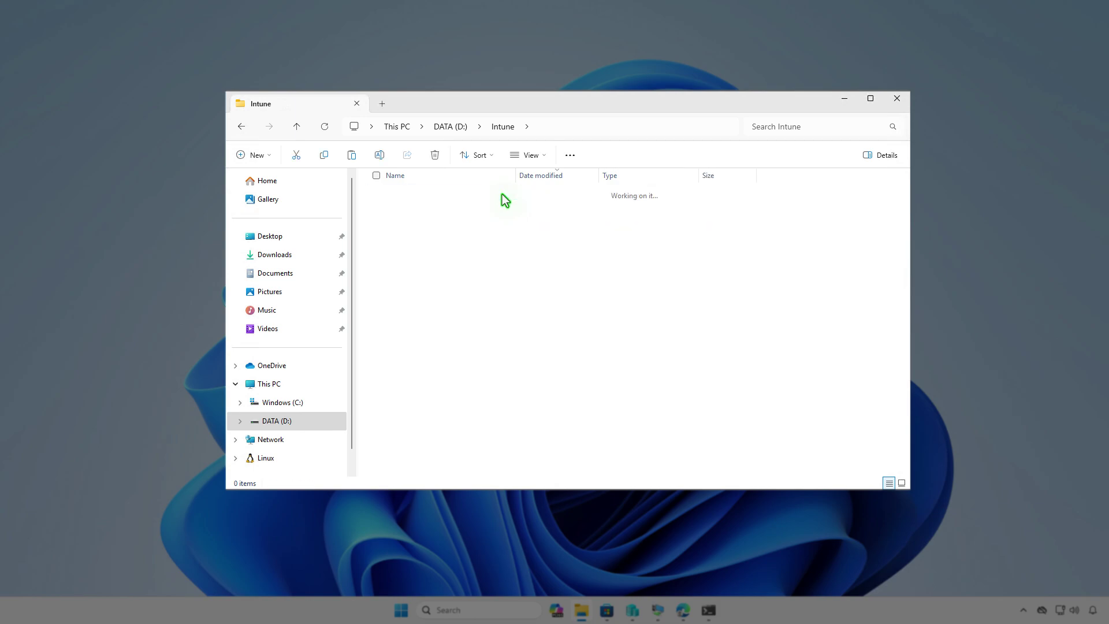
pyautogui.doubleClick(502, 197)
pyautogui.rightClick(494, 235)
pyautogui.click(512, 253)
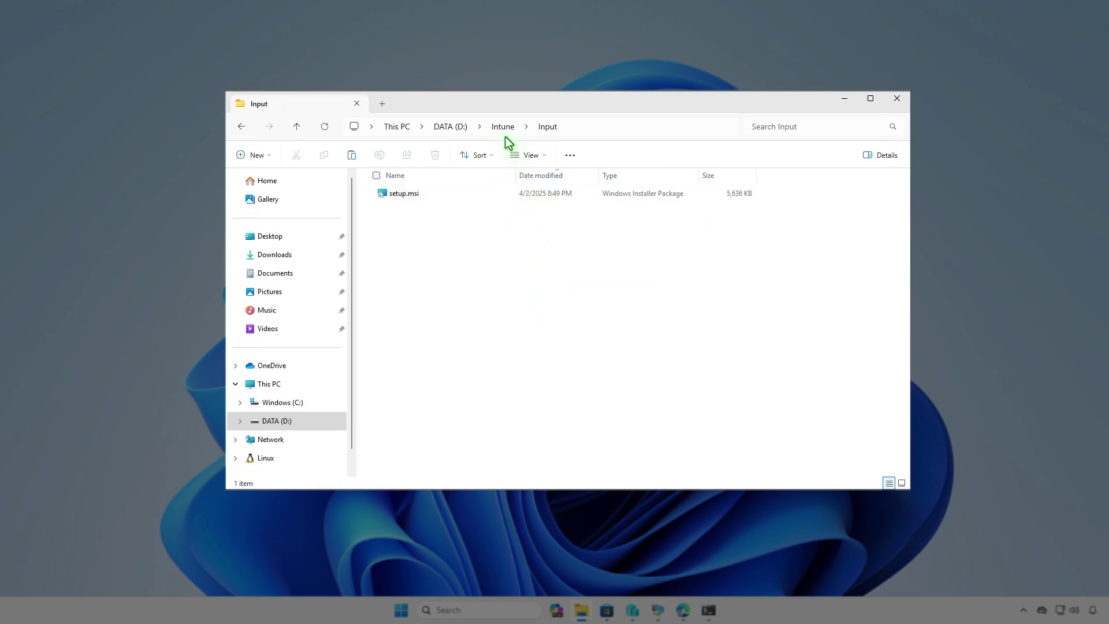
pyautogui.click(503, 128)
pyautogui.click(572, 309)
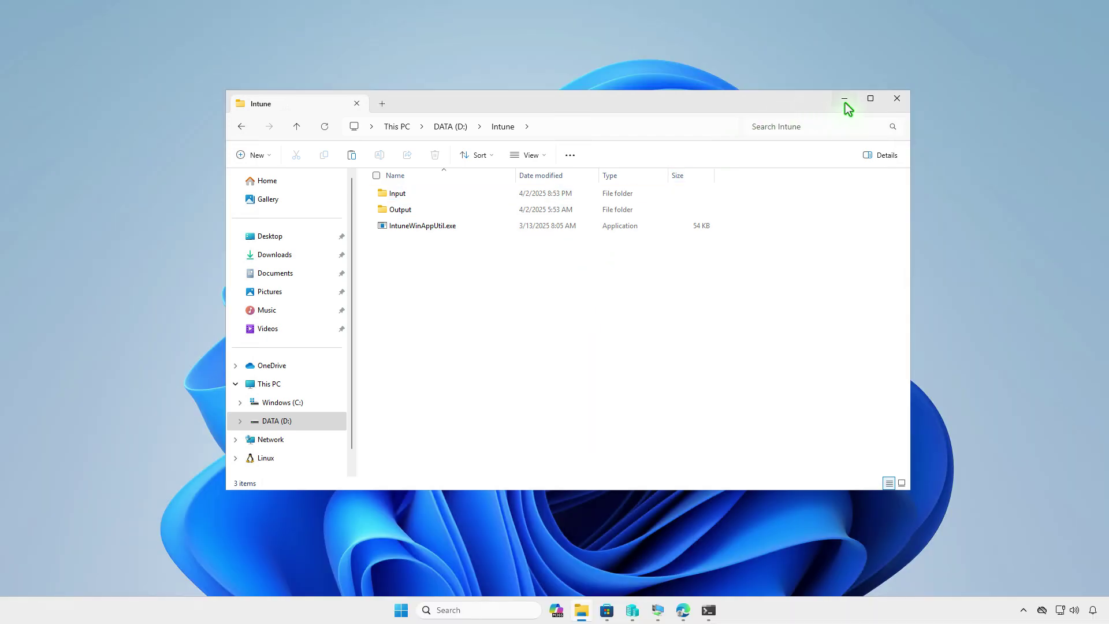
pyautogui.click(844, 103)
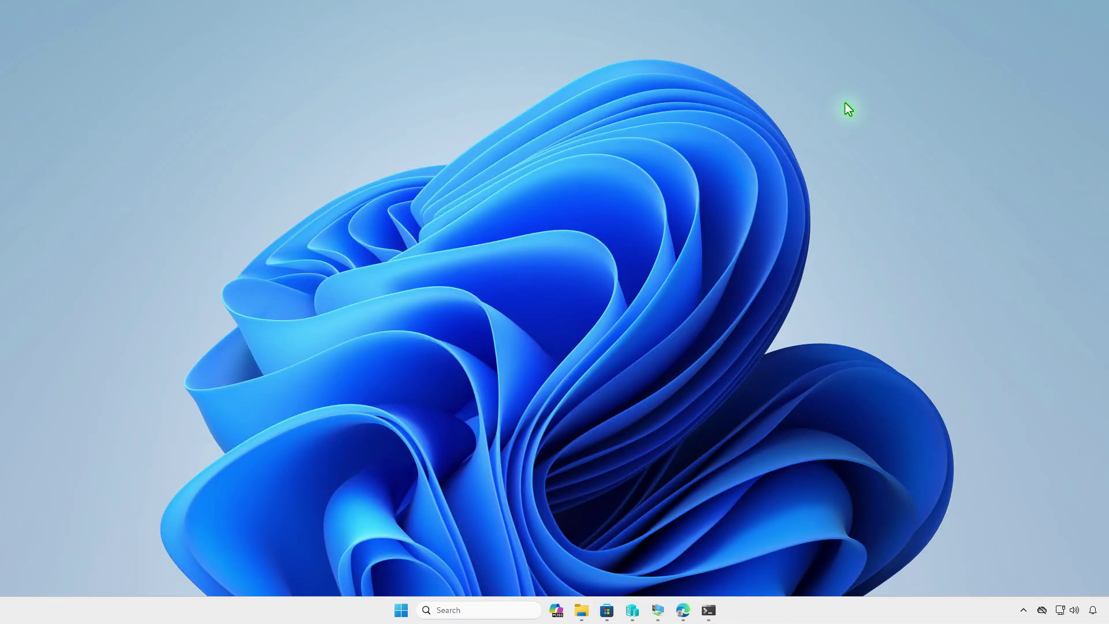
# Open Terminal as administrator and change the working directory to D:\Intune
pyautogui.rightClick(401, 610)
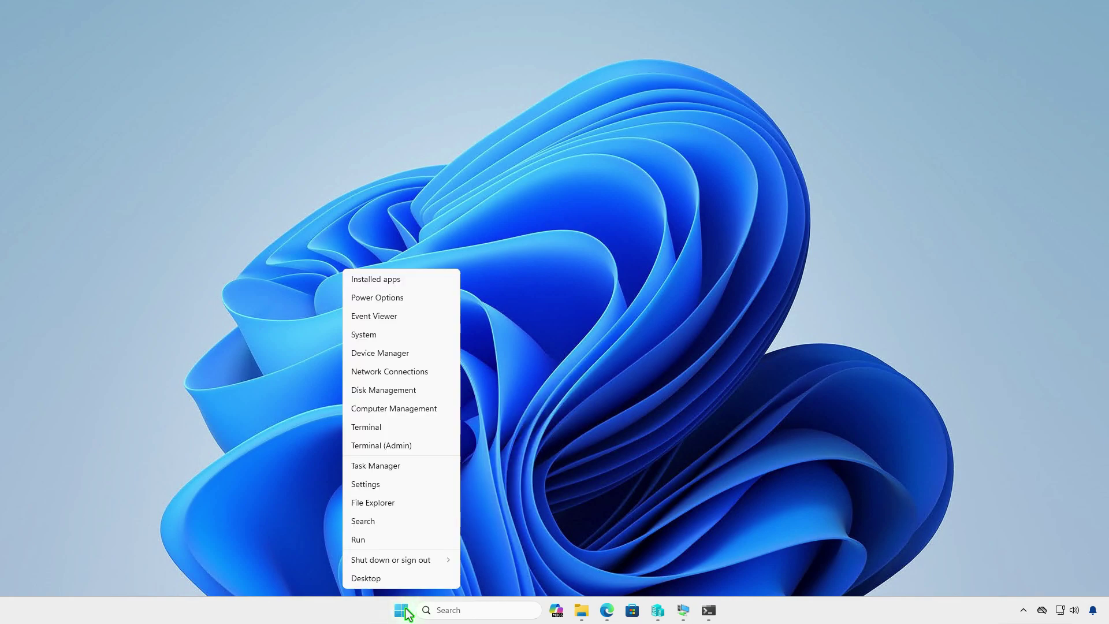
pyautogui.click(430, 447)
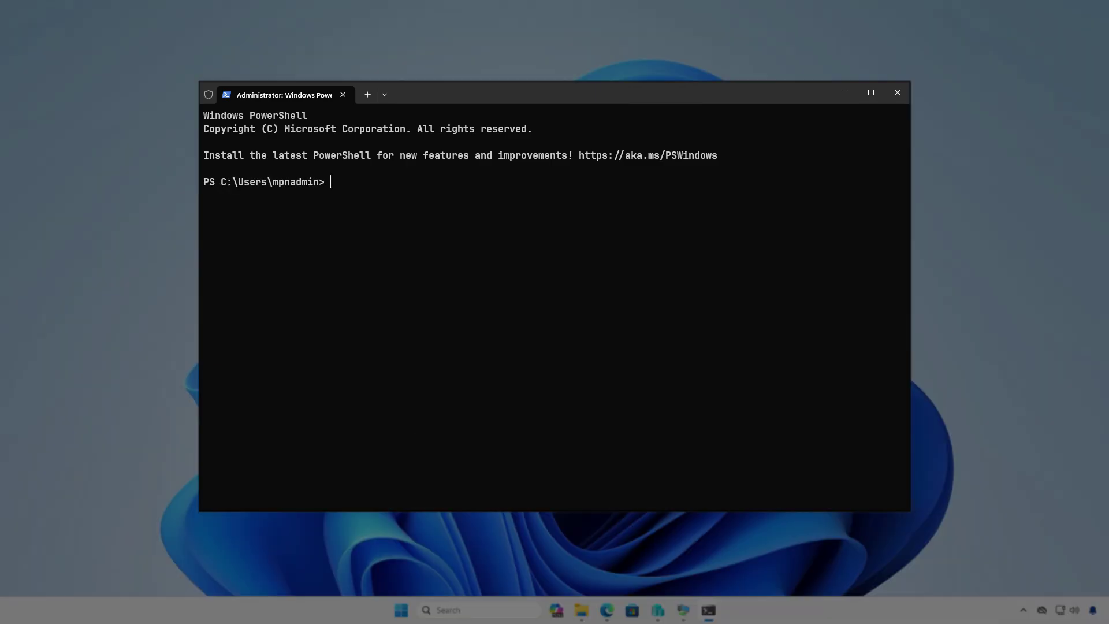
pyautogui.write('cd D:')
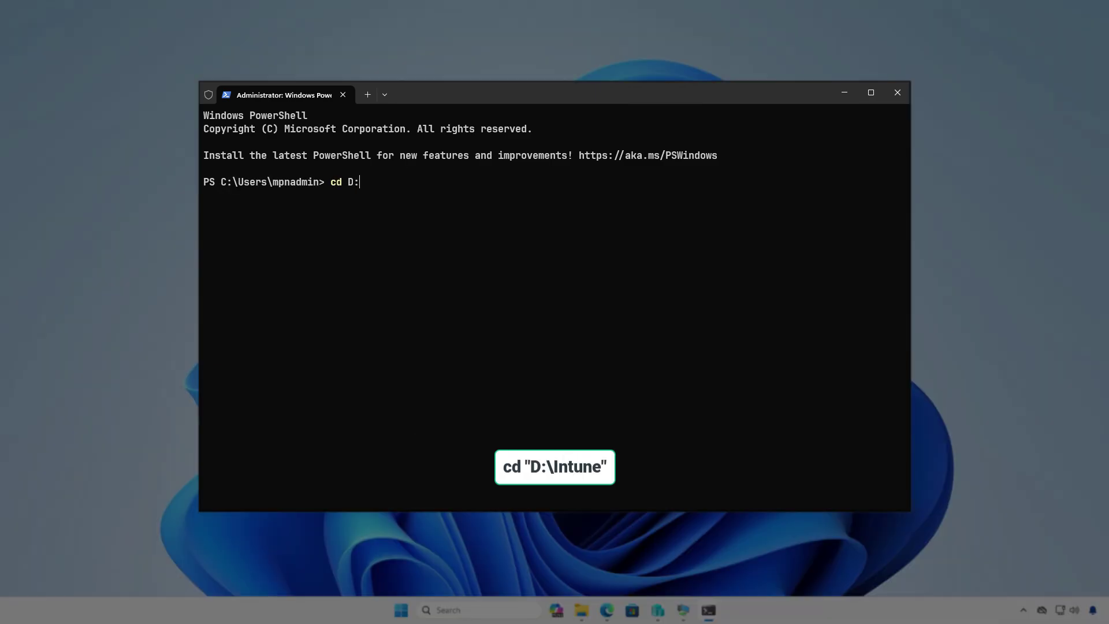
pyautogui.write('\\In')
pyautogui.press('Tab')
pyautogui.press('Return')
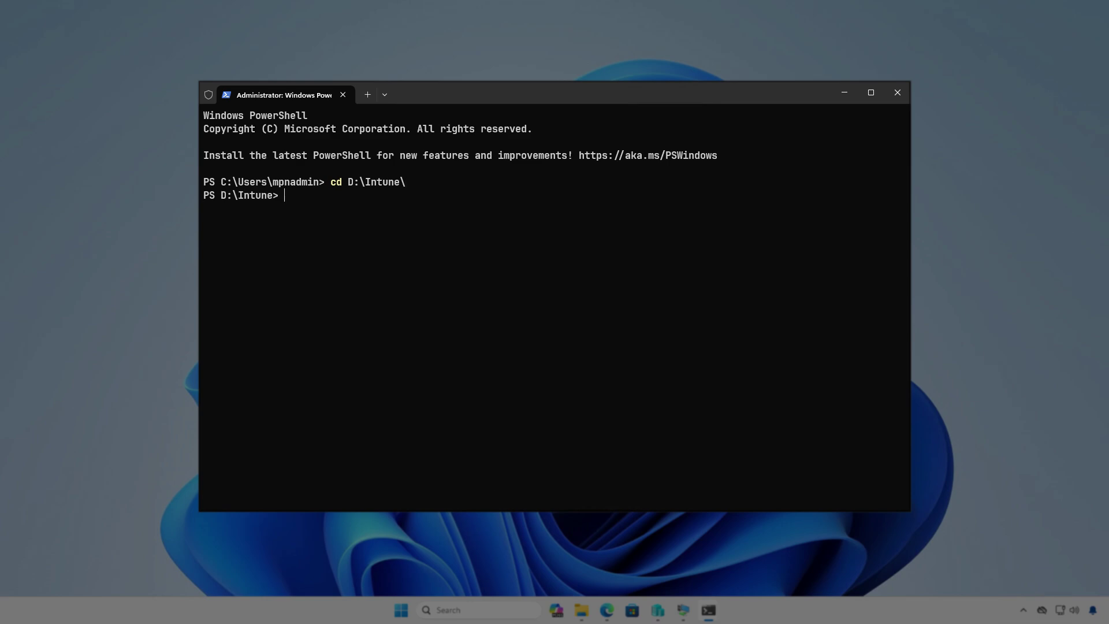
pyautogui.press('Return')
# Run .\IntuneWinAppUtil.exe and specify "D:\Intune\Input" as the source folder
pyautogui.write('.\\In')
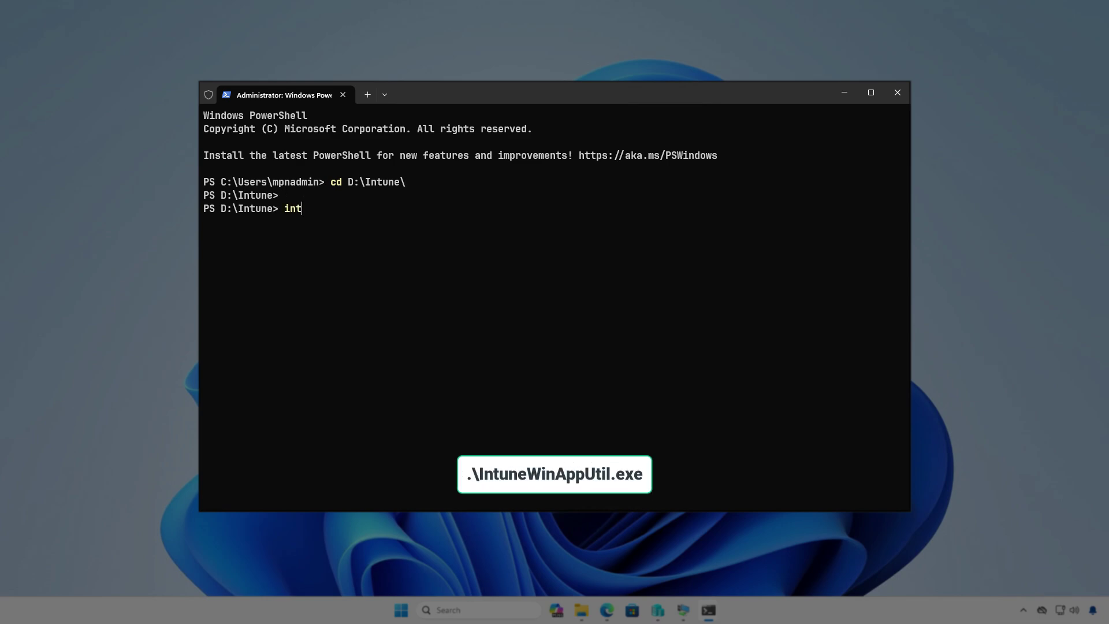
pyautogui.press('Tab')
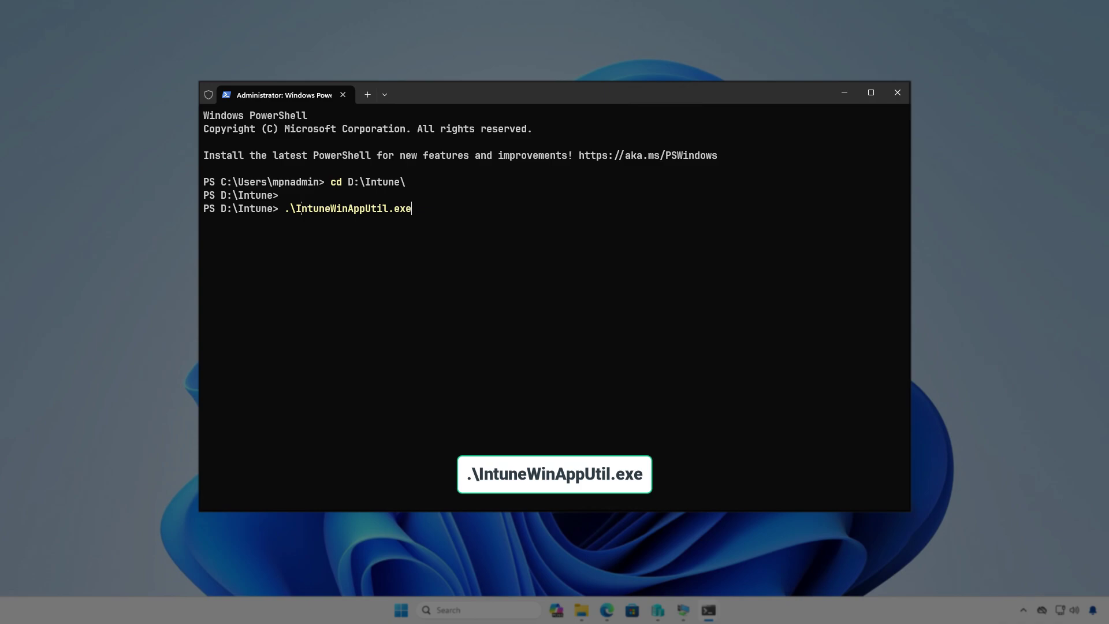
pyautogui.press('Return')
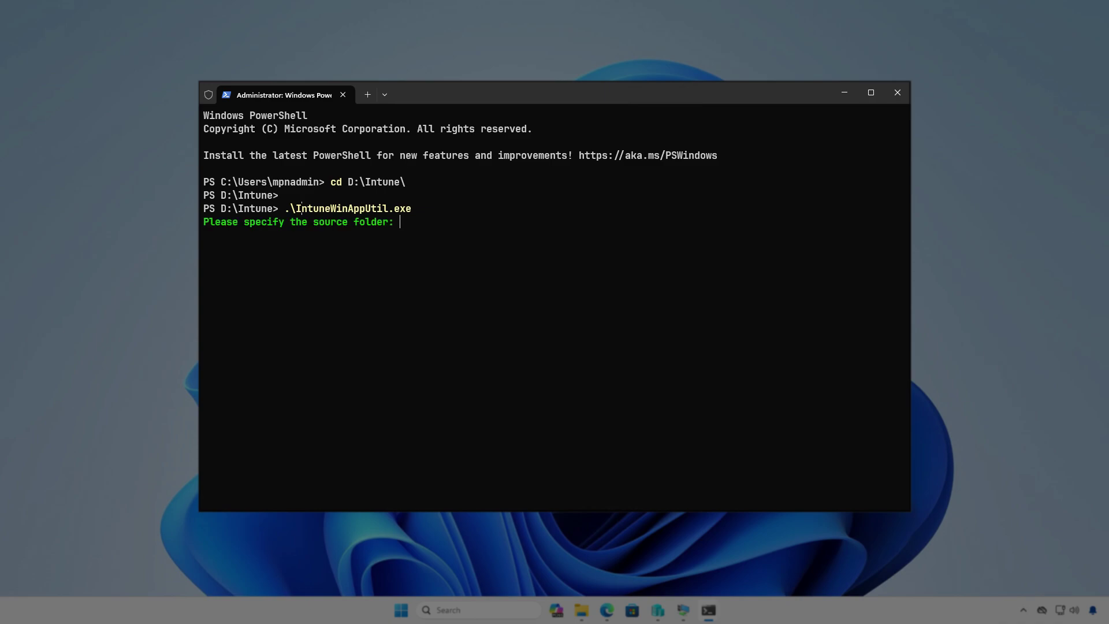
pyautogui.write('"D:\\Intune')
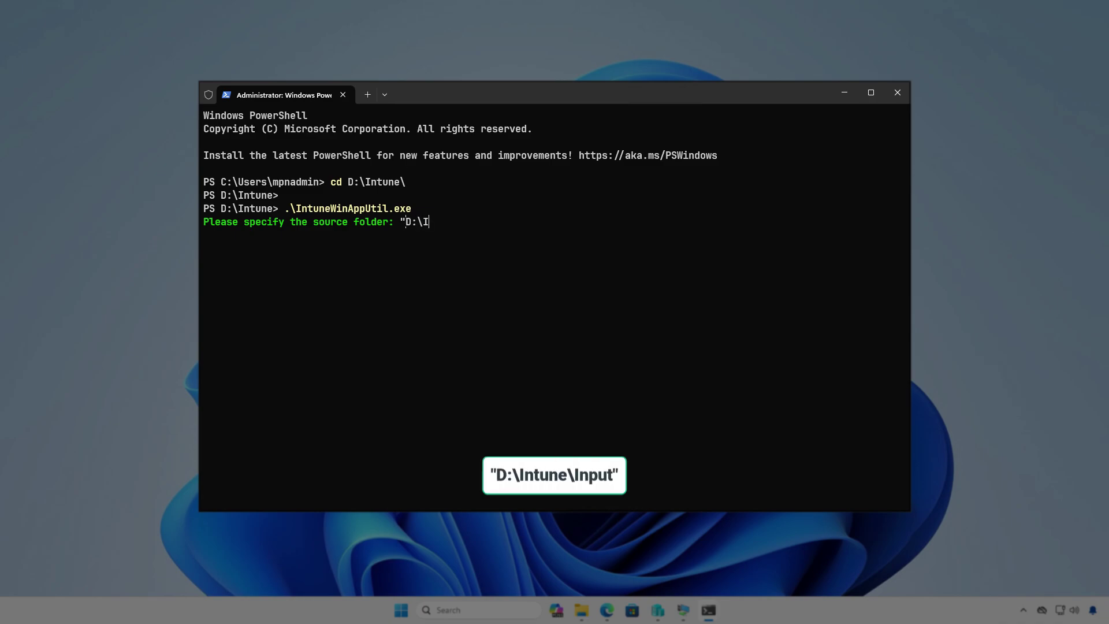
pyautogui.write('put"')
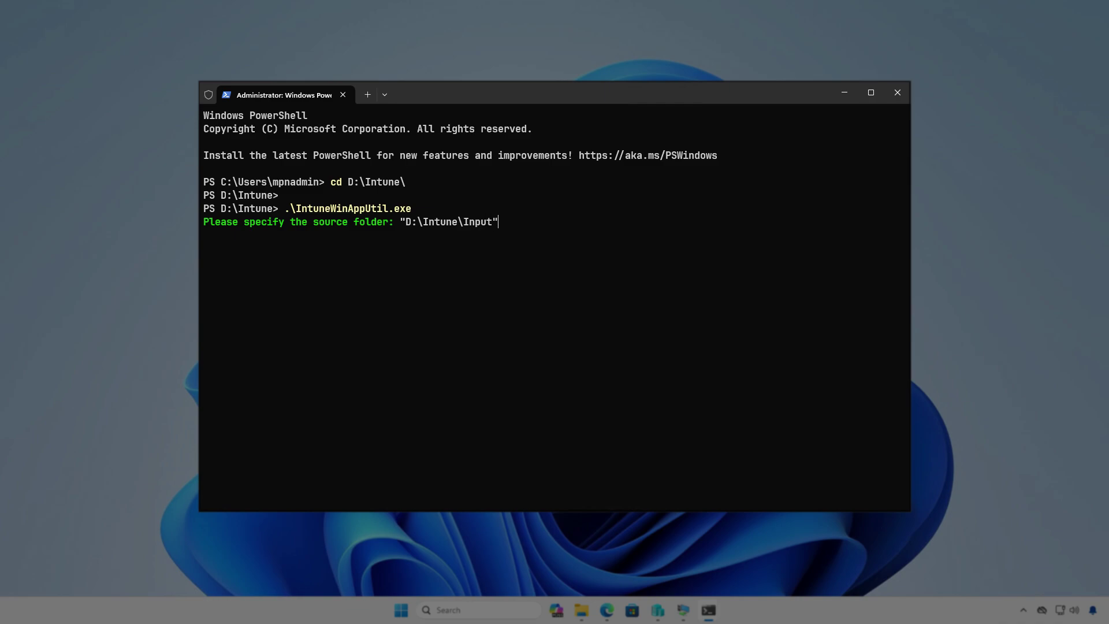
pyautogui.press('Return')
# Specify "D:\Intune\Input\setup.msi" as setup file and "D:\Intune\Output" as output folder, decline the catalog folder, and minimize the terminal once packaging ends
pyautogui.write('"D:\\Intune\\Input\\')
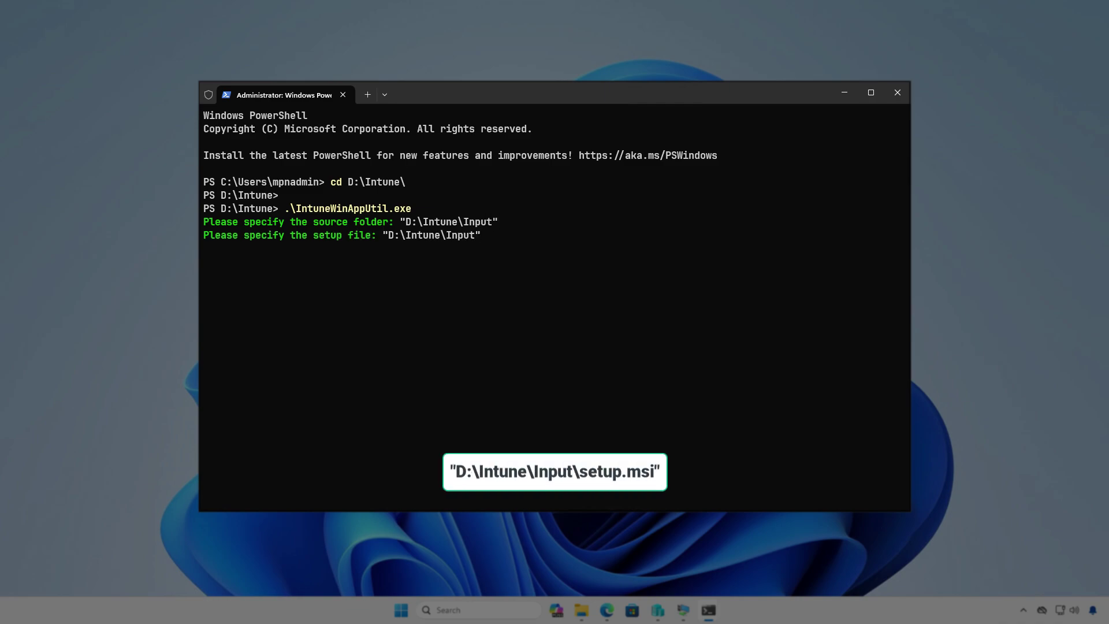
pyautogui.write('setup.msi"')
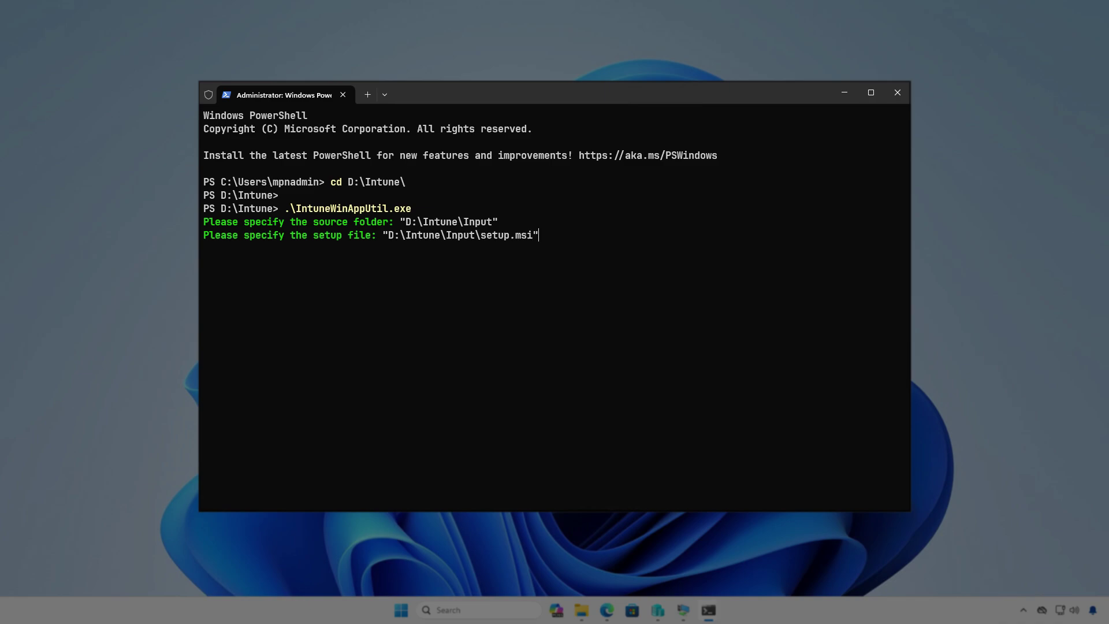
pyautogui.press('Return')
pyautogui.write('"D:')
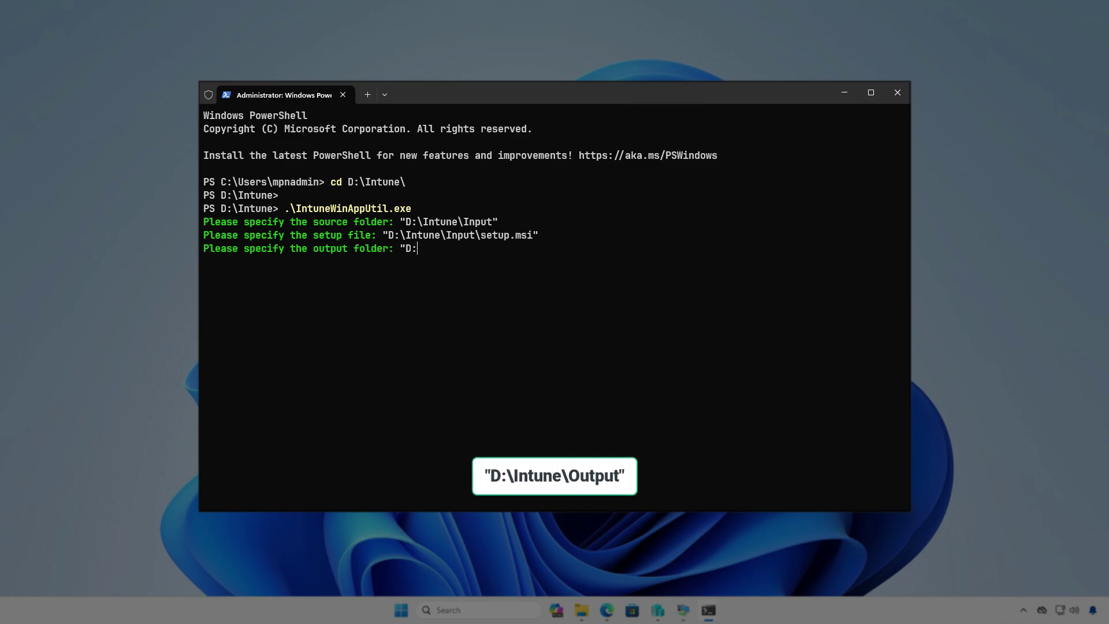
pyautogui.write('\\Intune\\Output"')
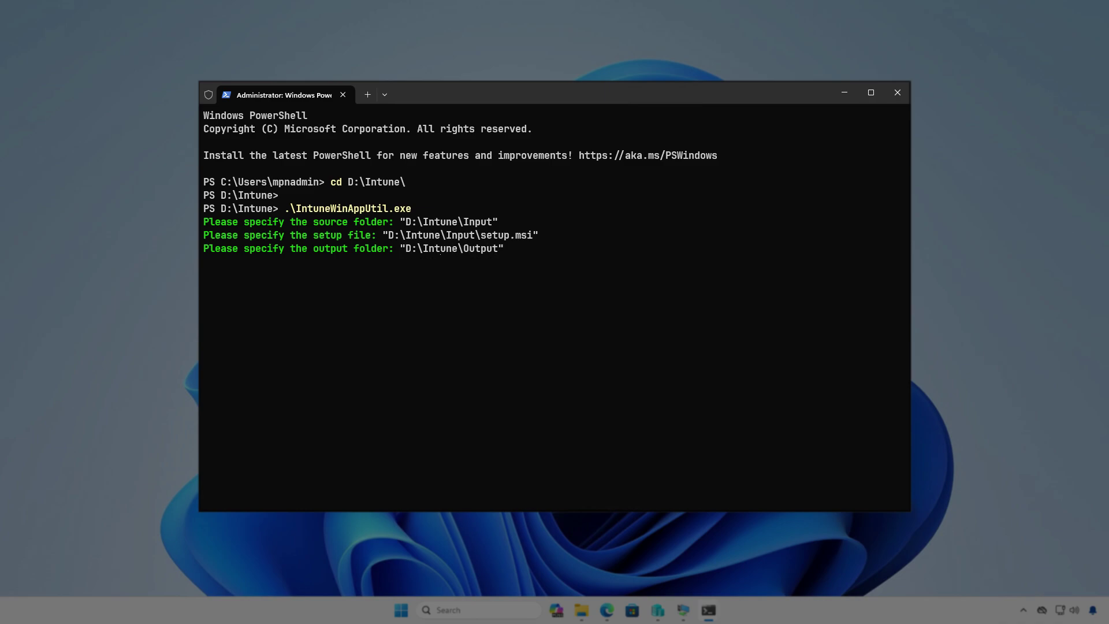
pyautogui.press('Return')
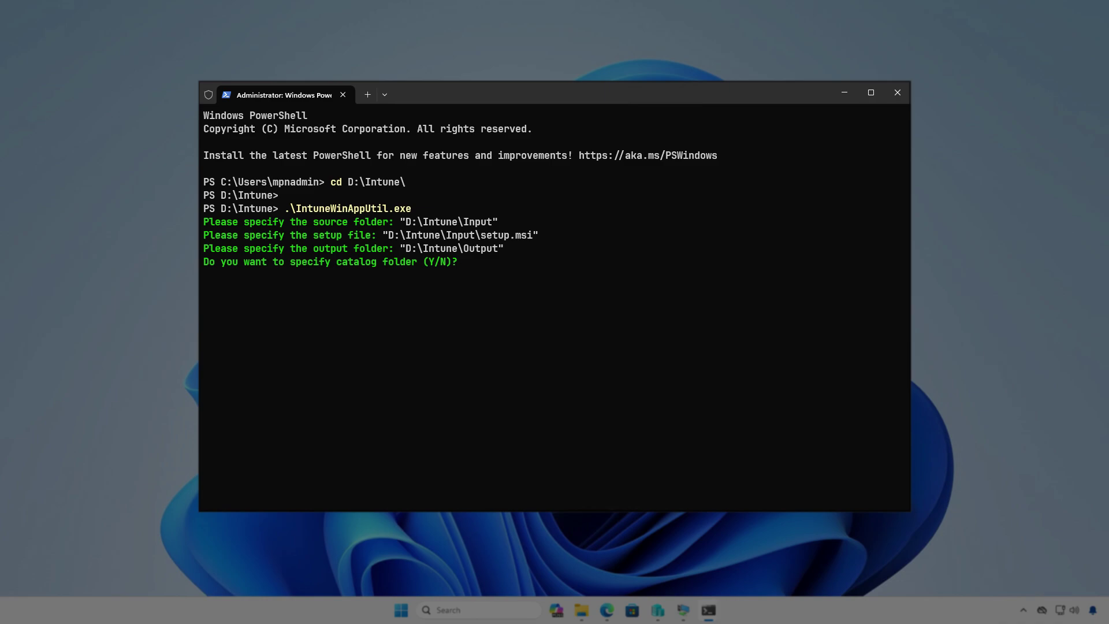
pyautogui.press('n')
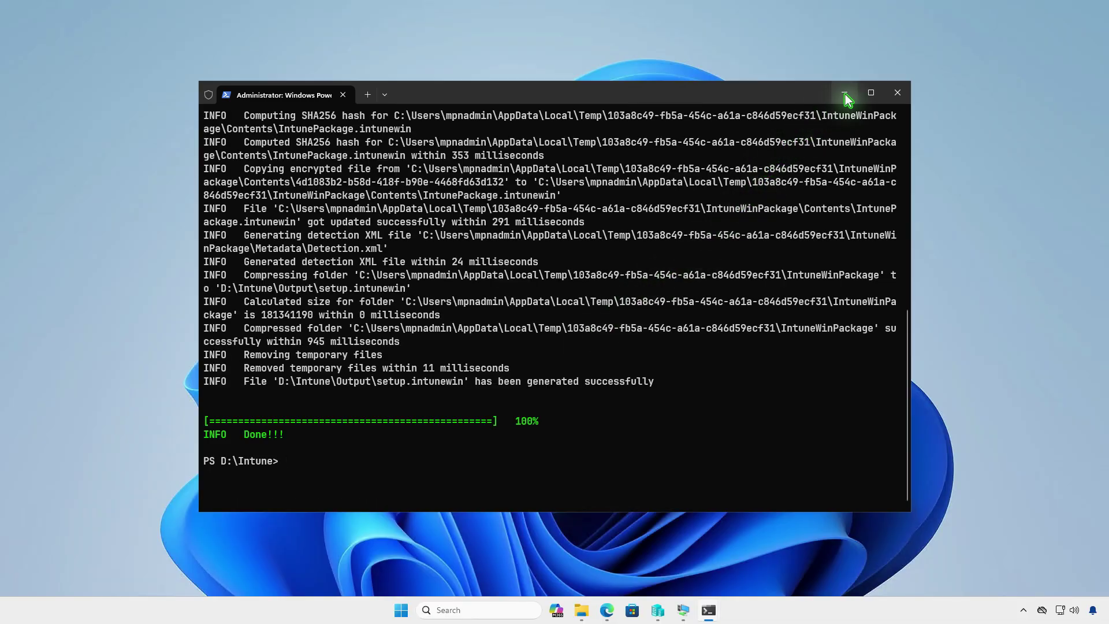
pyautogui.click(847, 94)
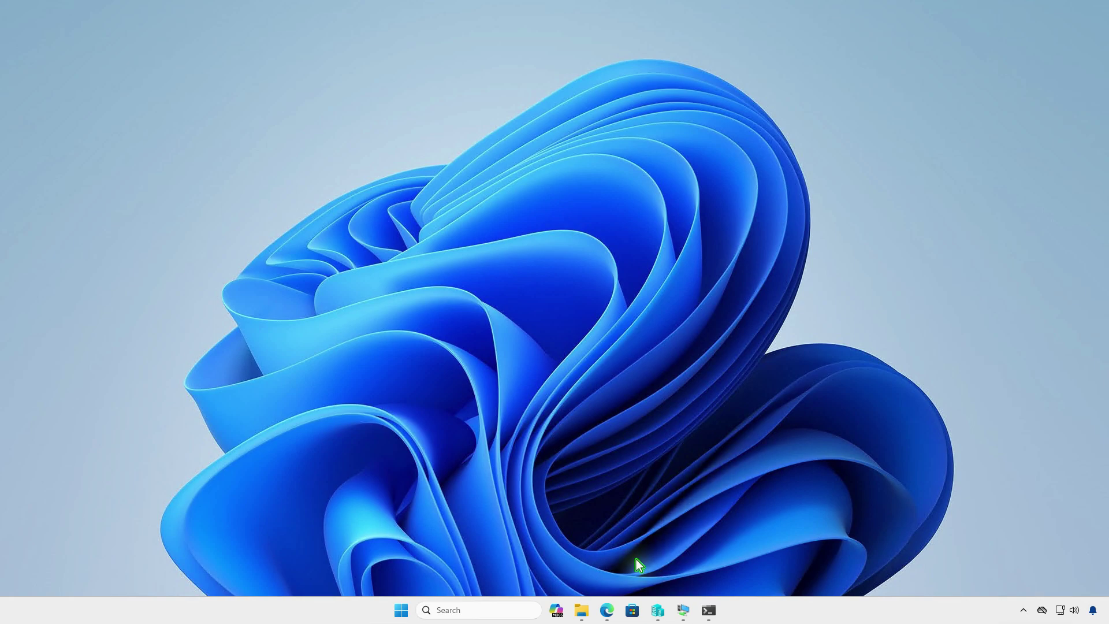
# Switch to File Explorer, check the Output folder in D:\Intune for the generated package and minimize the window
pyautogui.click(583, 610)
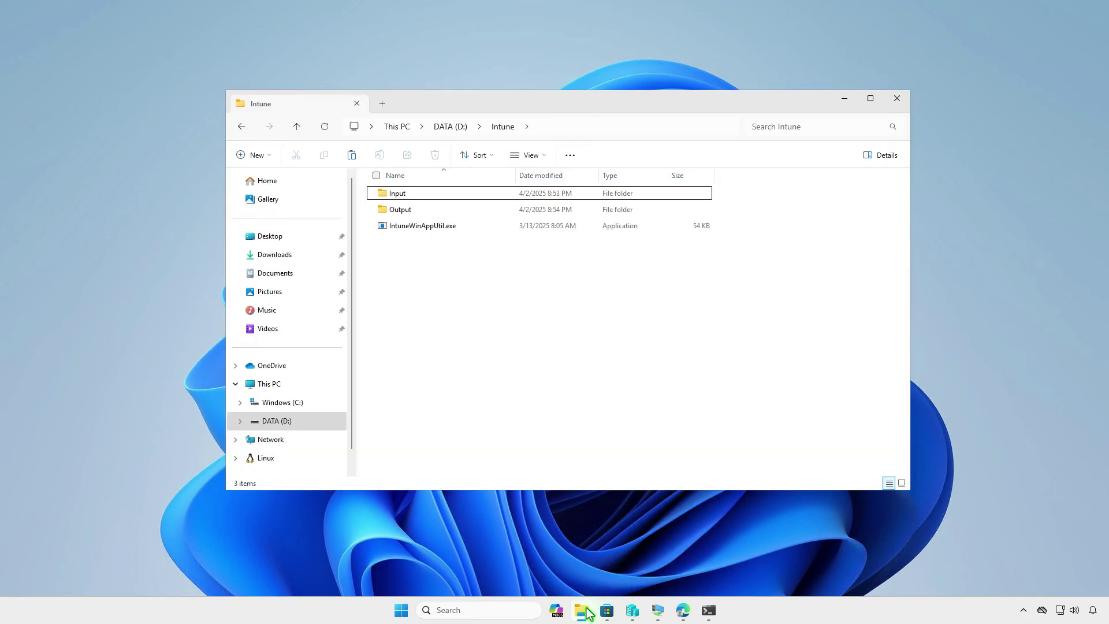
pyautogui.doubleClick(442, 210)
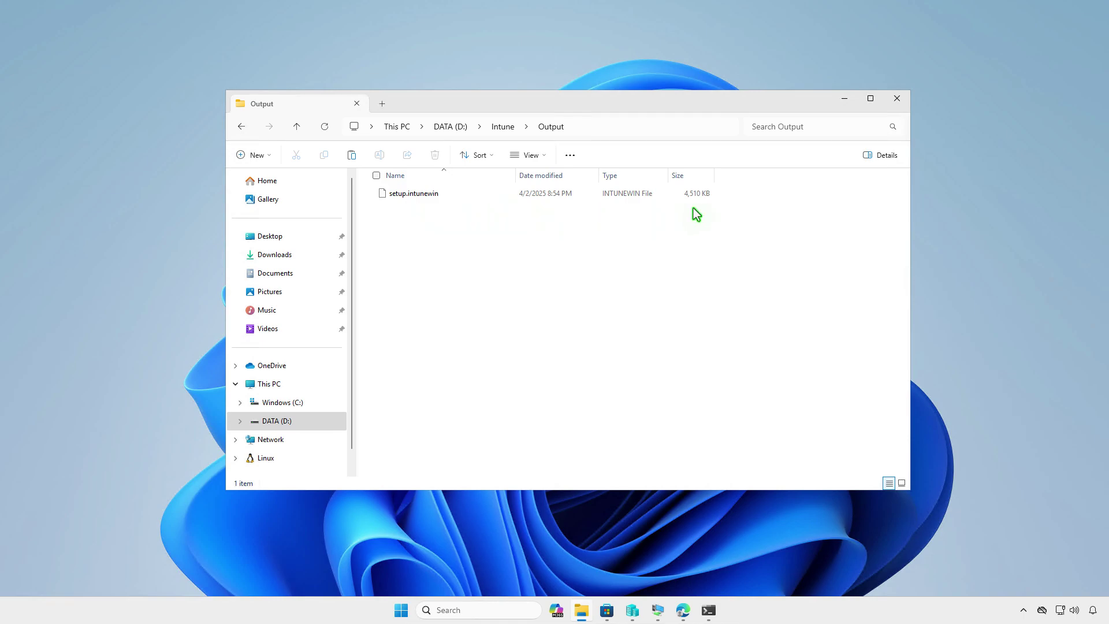
pyautogui.click(852, 99)
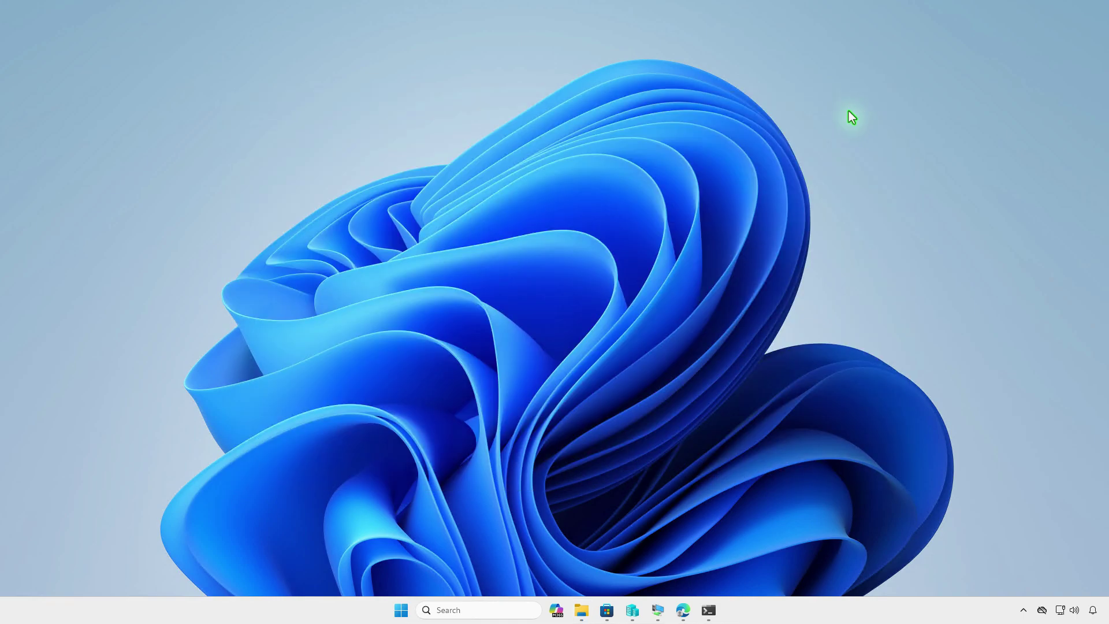
# Switch to the Intune admin center in Edge and start creating a Windows app of type Windows app (Win32)
pyautogui.click(683, 610)
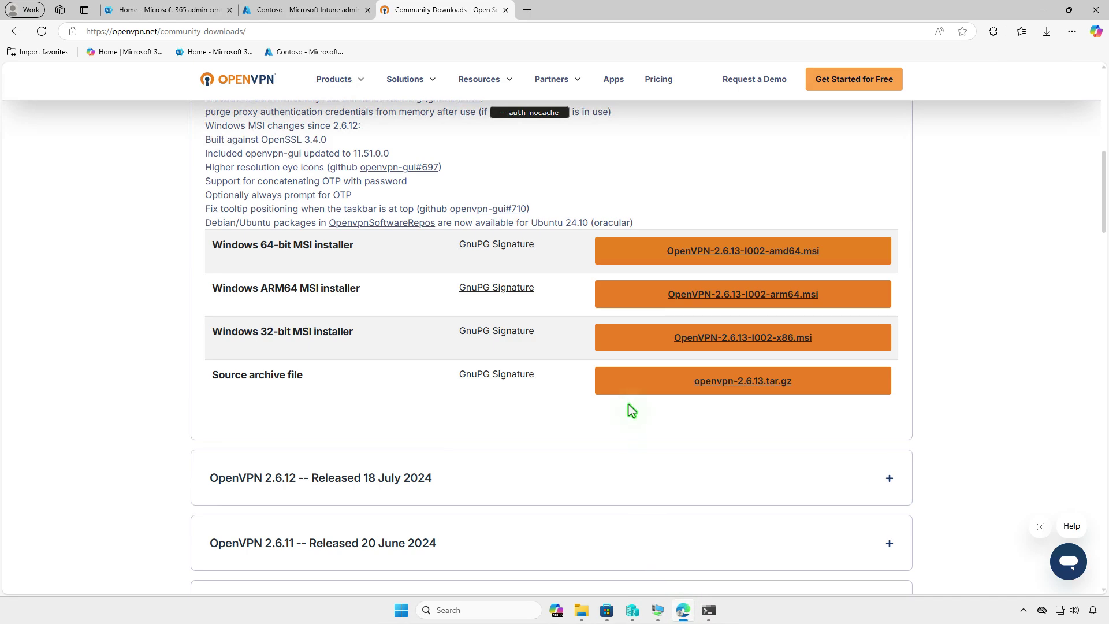
pyautogui.click(308, 12)
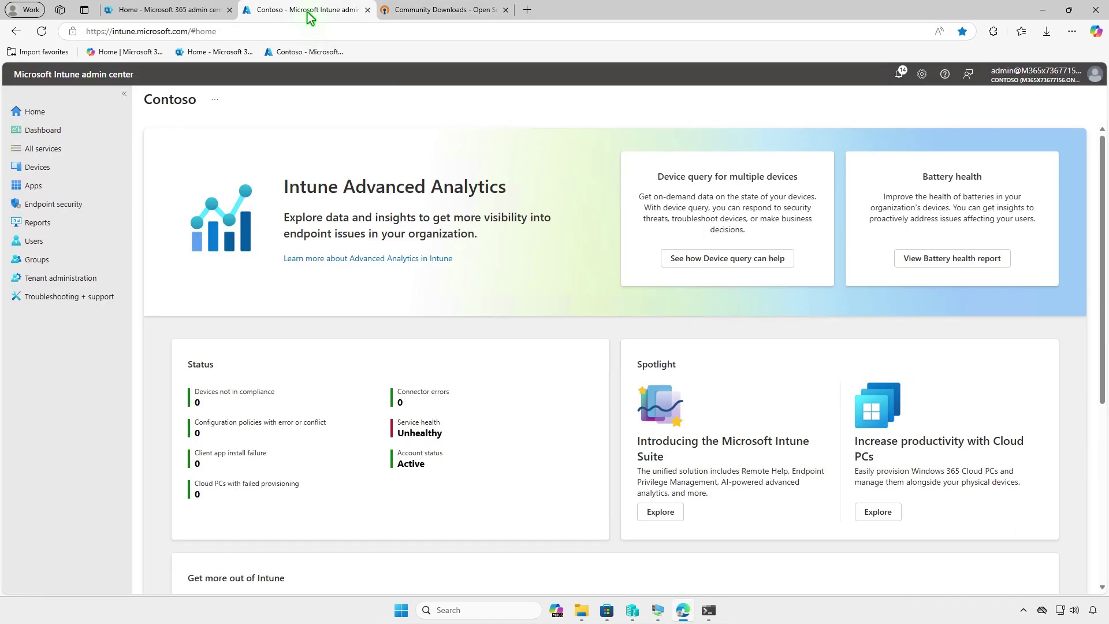
pyautogui.click(54, 189)
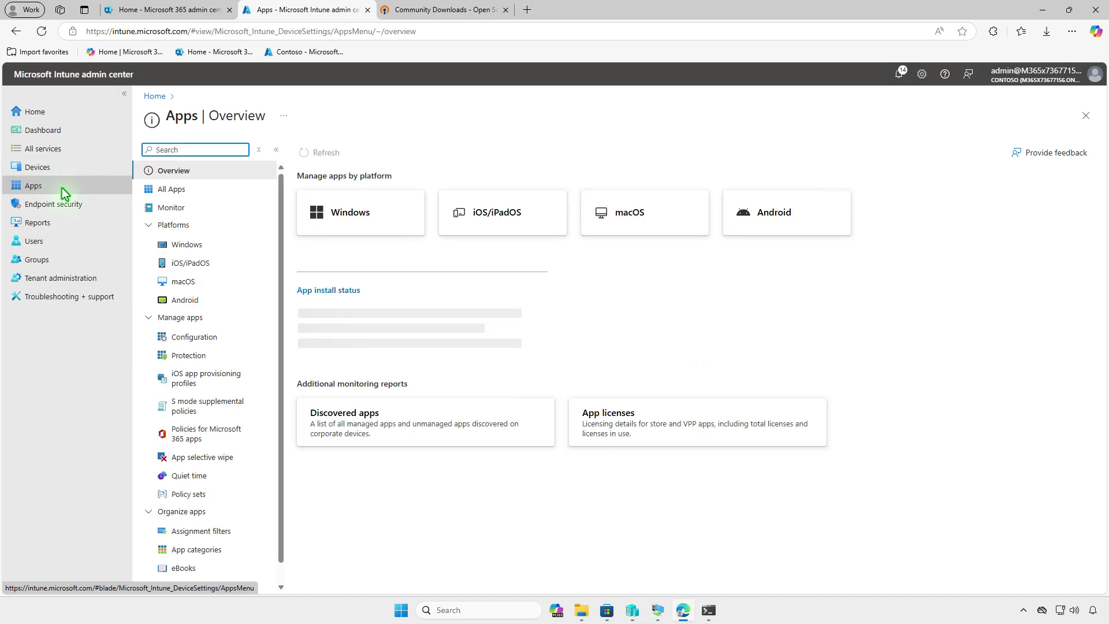
pyautogui.click(211, 246)
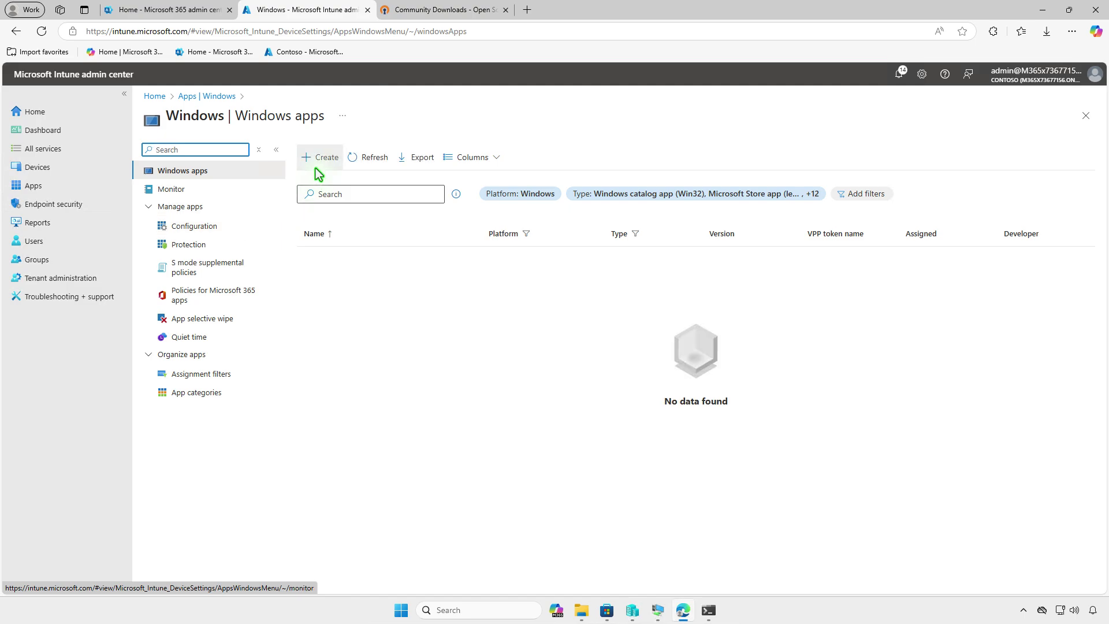
pyautogui.click(321, 163)
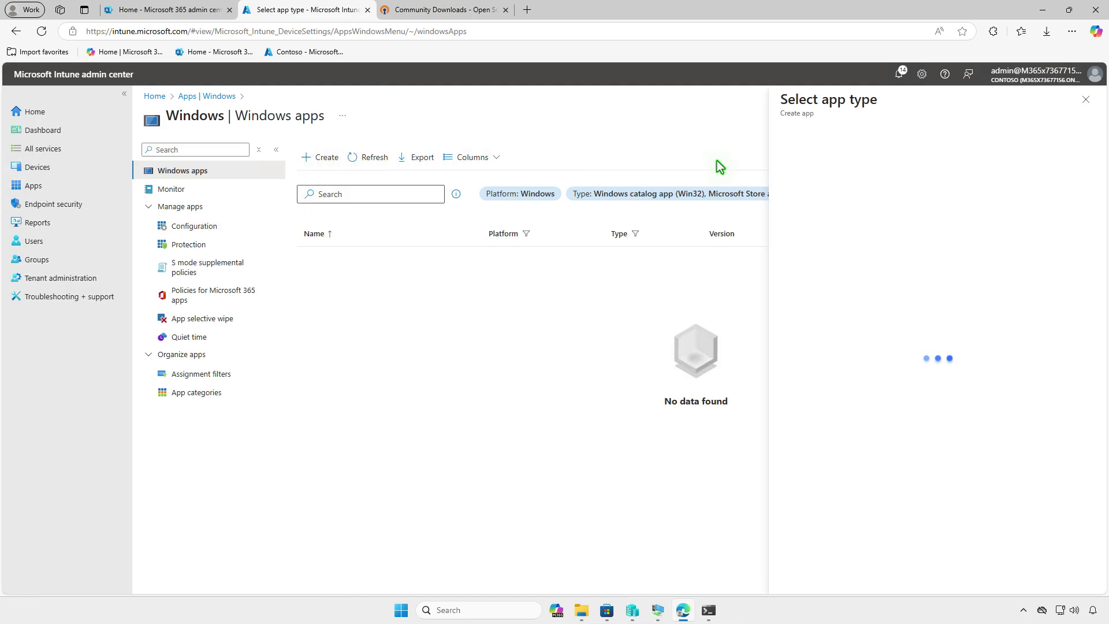
pyautogui.click(878, 158)
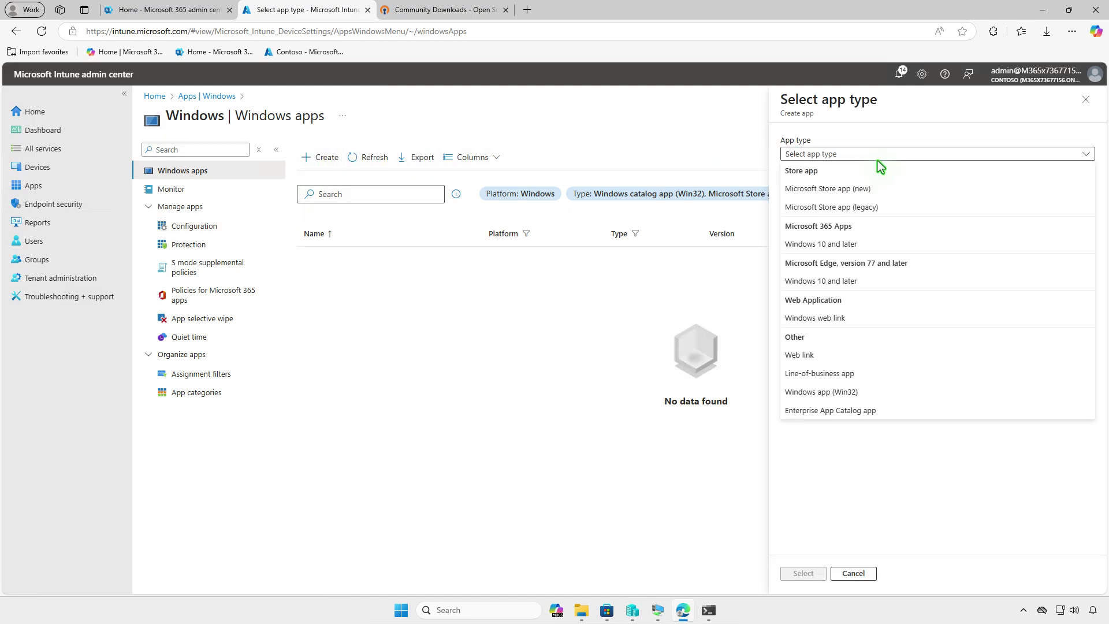
pyautogui.click(880, 392)
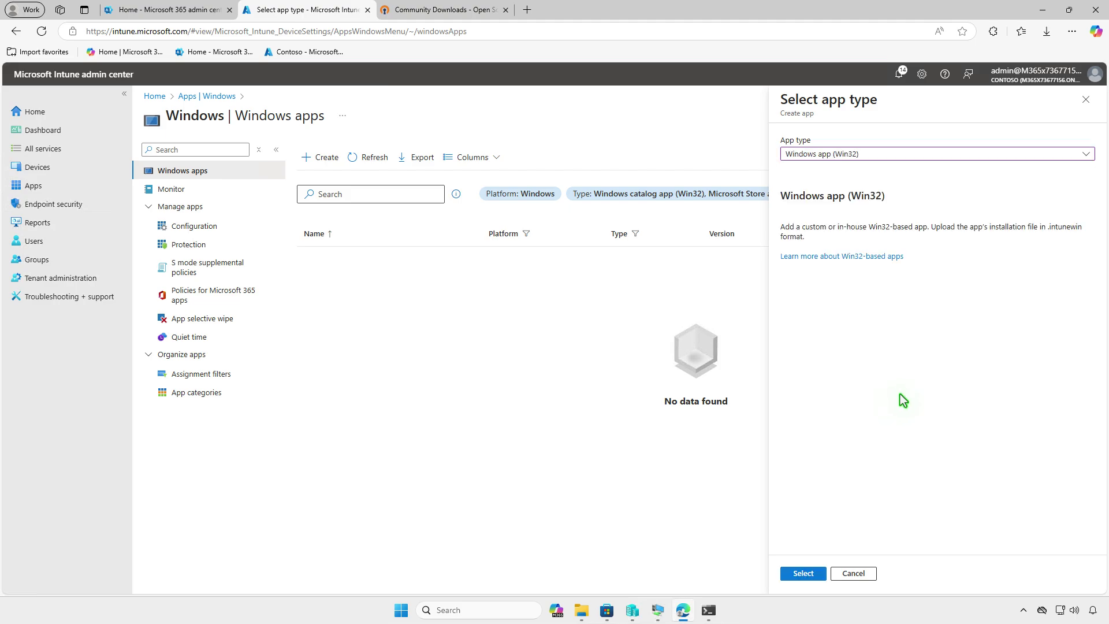
pyautogui.click(806, 572)
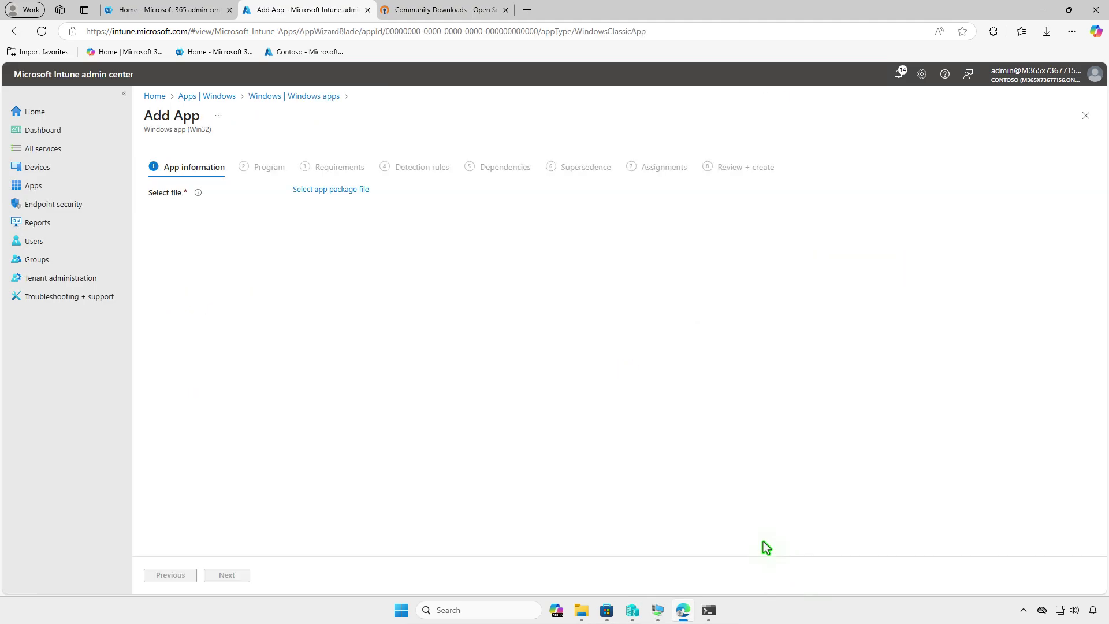
# Choose setup.intunewin from D:\Intune\Output as the app package file and confirm it
pyautogui.click(346, 193)
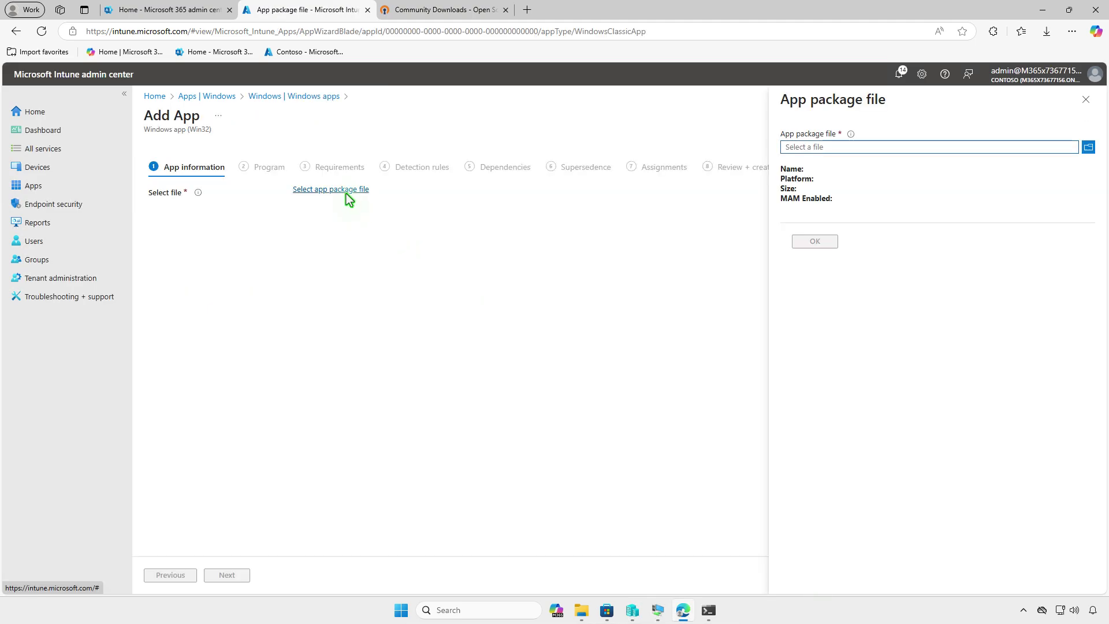
pyautogui.click(871, 145)
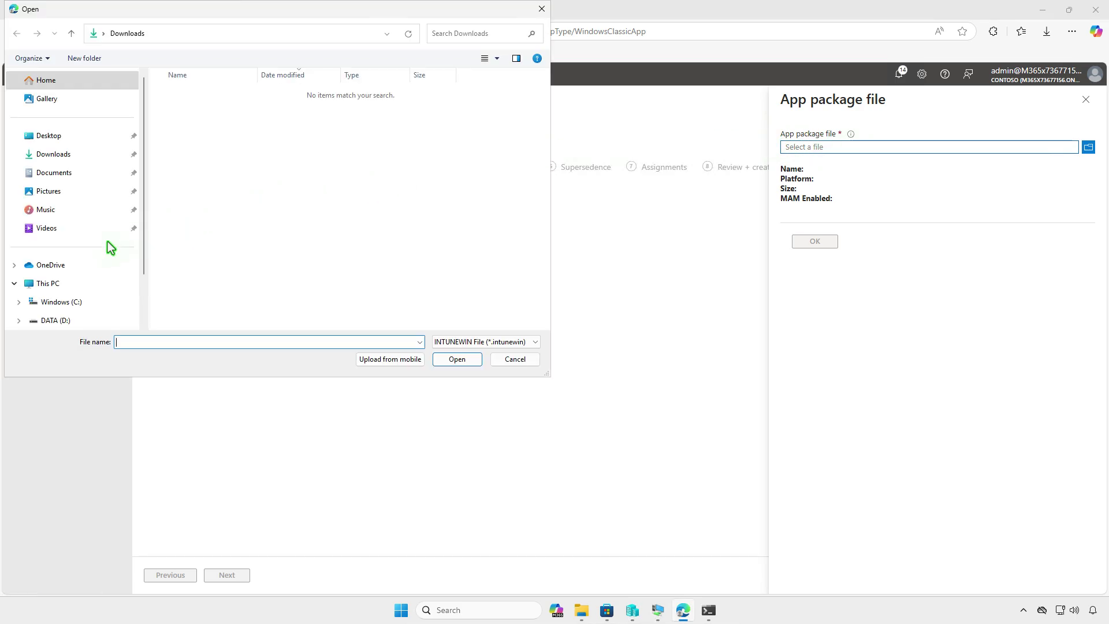
pyautogui.click(49, 283)
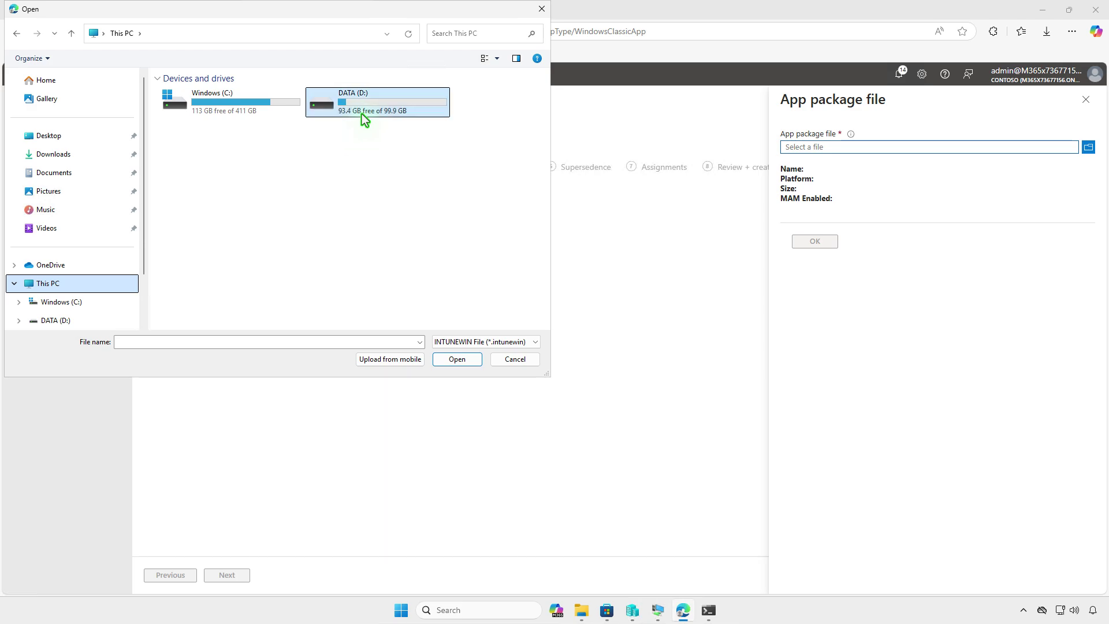
pyautogui.doubleClick(362, 113)
pyautogui.doubleClick(341, 98)
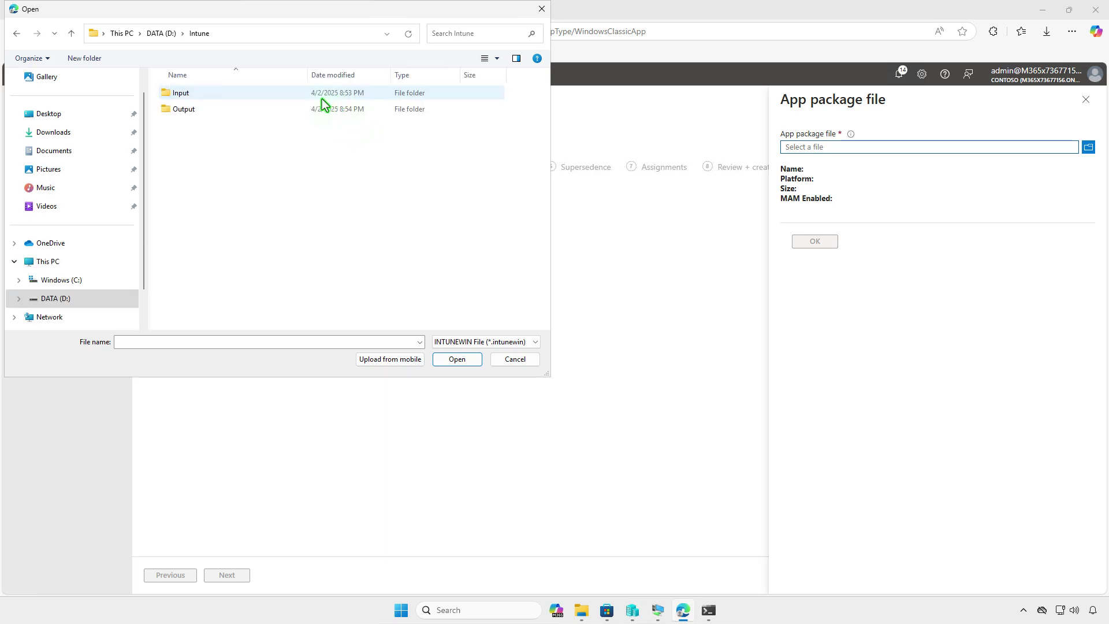
pyautogui.doubleClick(275, 108)
pyautogui.doubleClick(274, 95)
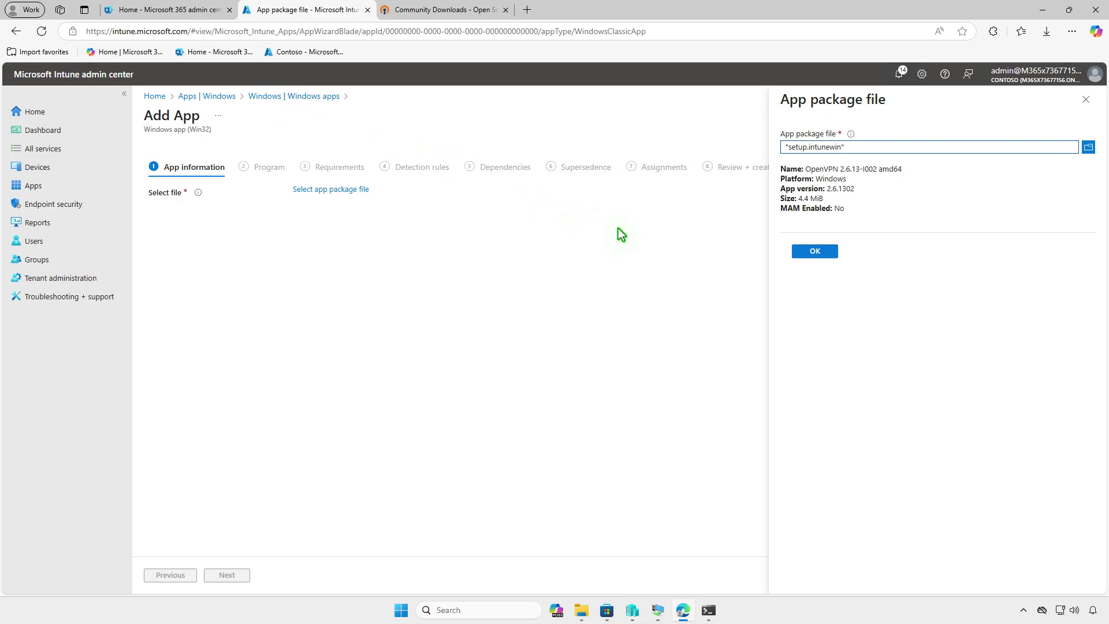
pyautogui.click(799, 253)
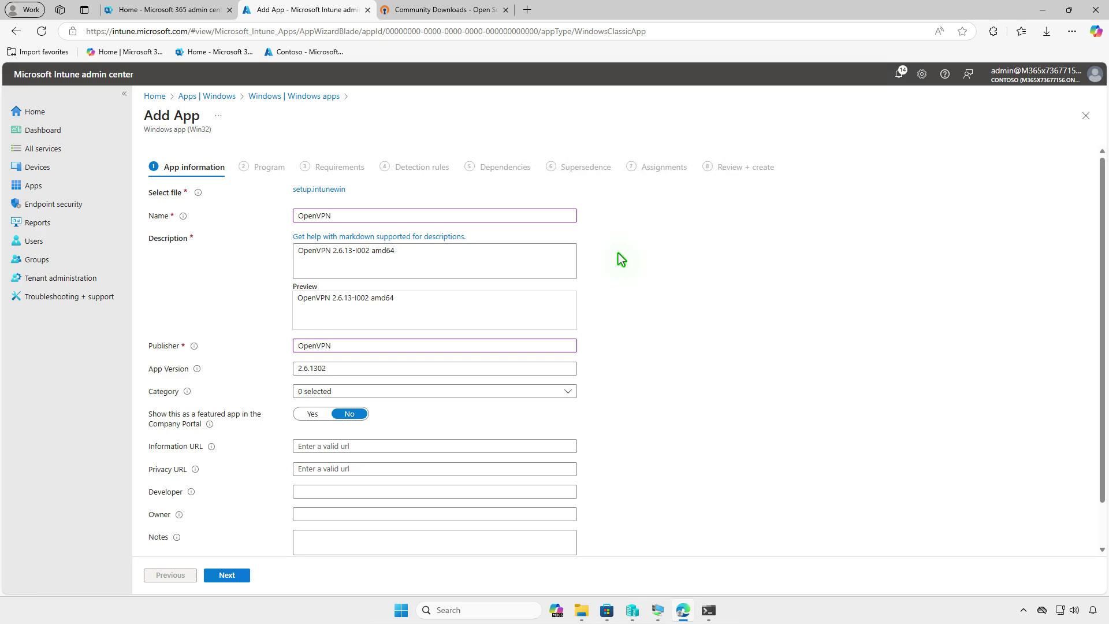
# Upload download.png from the Downloads folder as the app logo and proceed to the Program settings
pyautogui.scroll(-1, 626, 312)
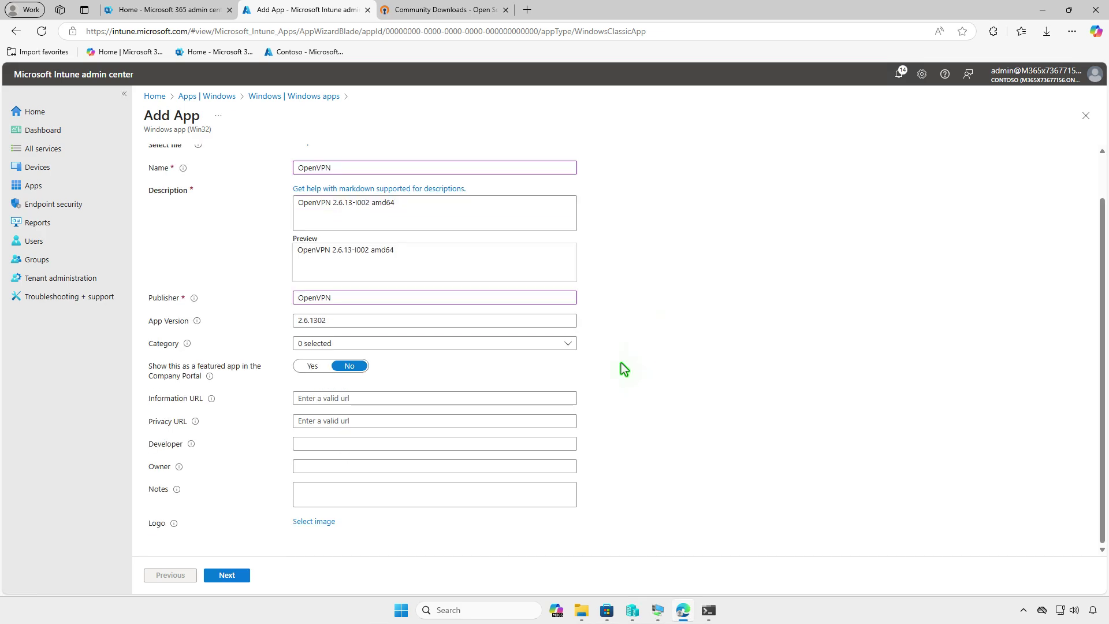
pyautogui.click(313, 522)
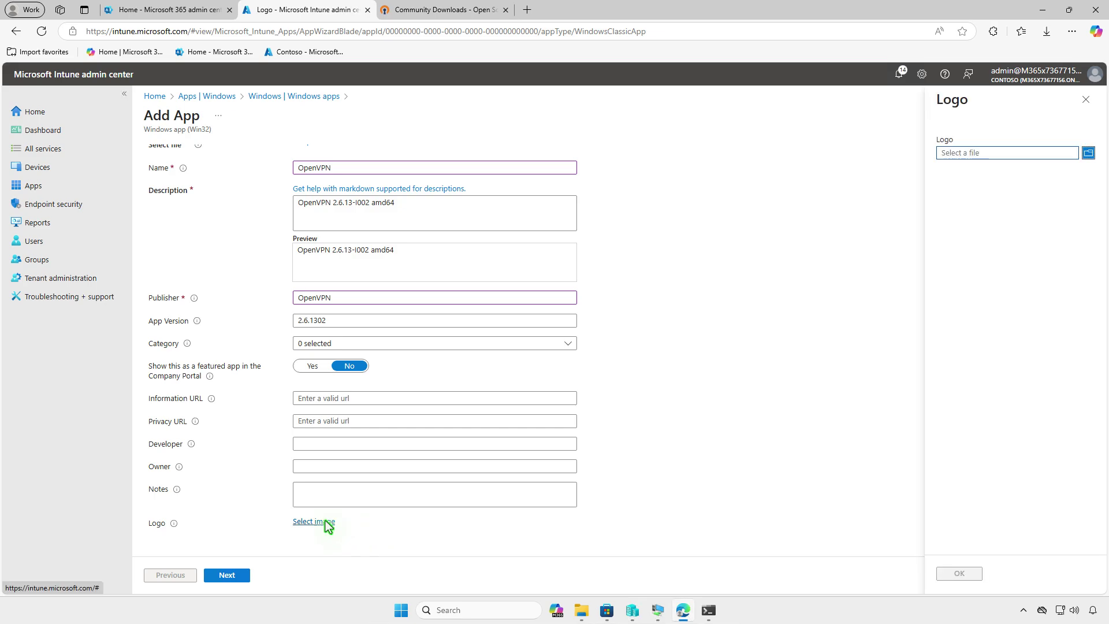
pyautogui.click(992, 152)
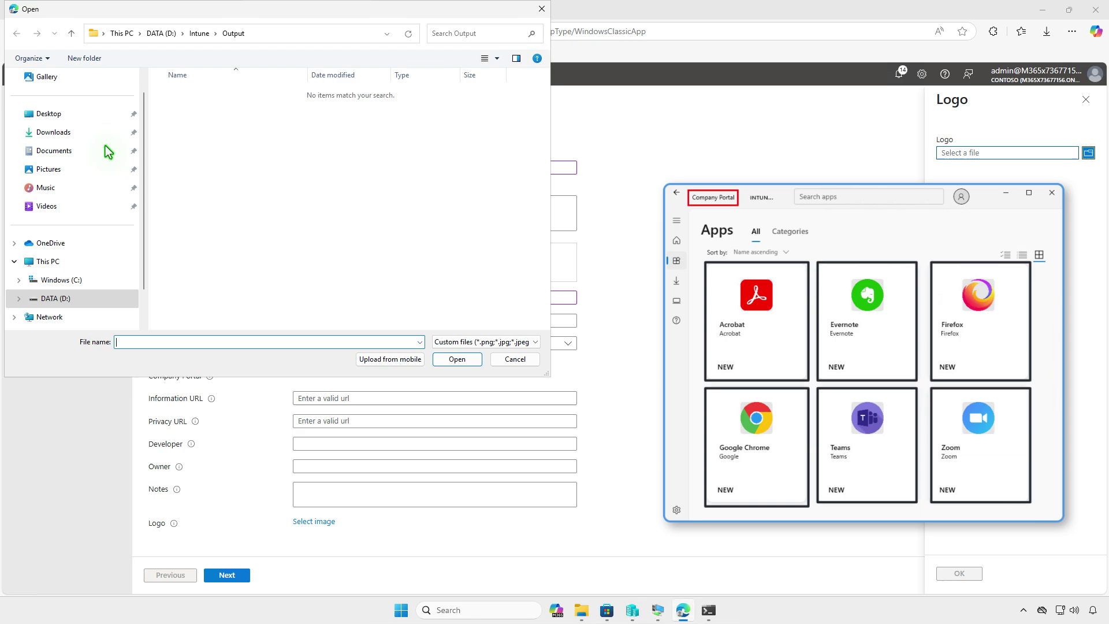
pyautogui.click(70, 134)
pyautogui.doubleClick(194, 109)
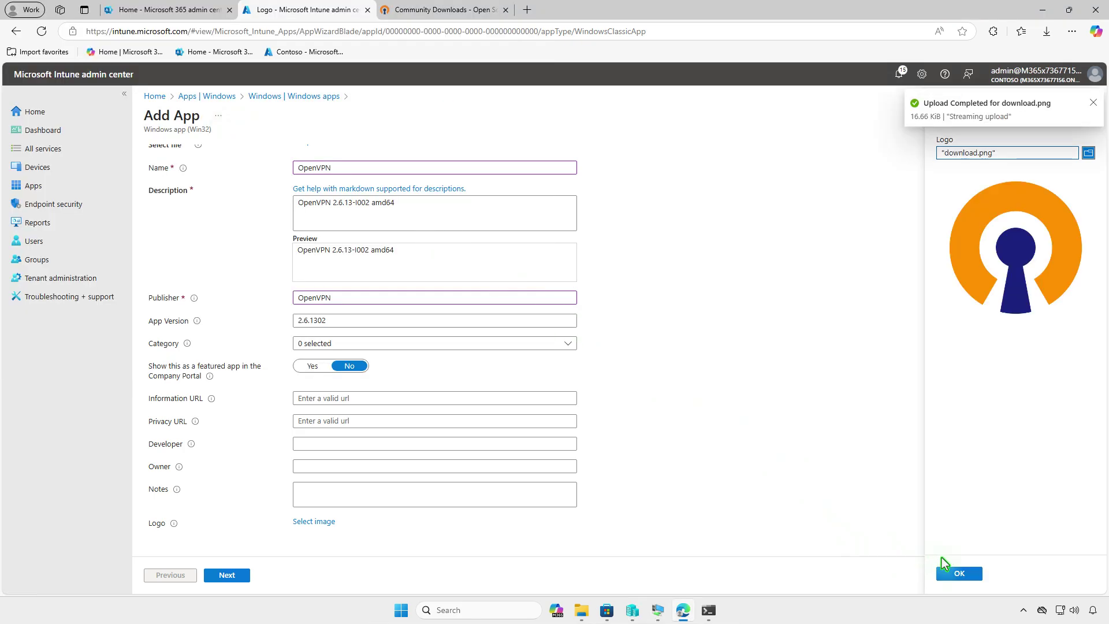
pyautogui.click(959, 574)
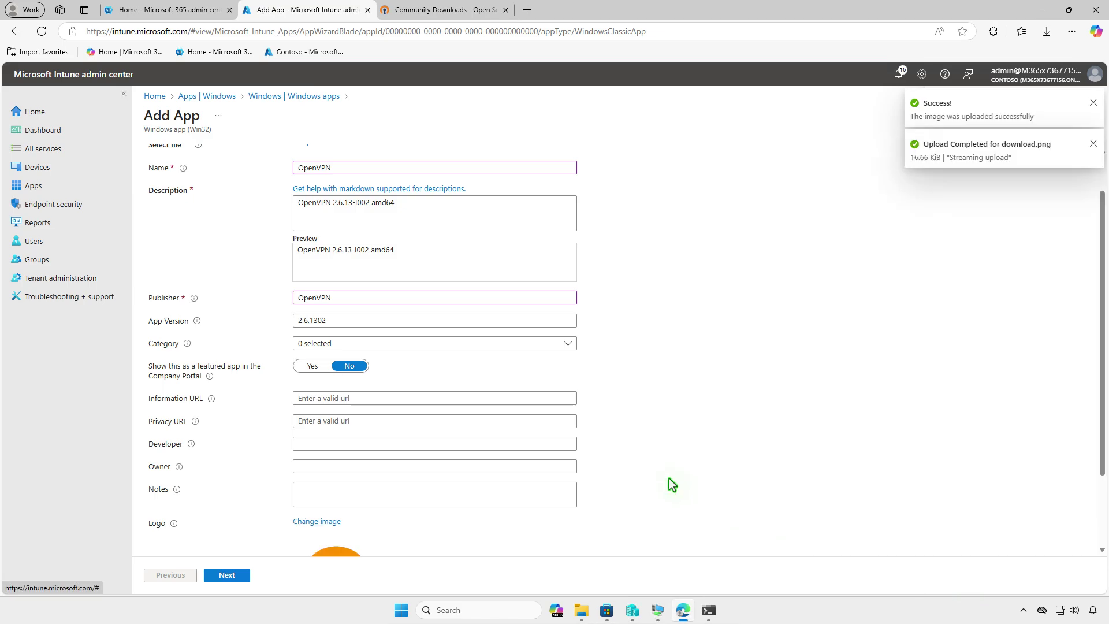
pyautogui.scroll(-2, 669, 479)
pyautogui.click(246, 576)
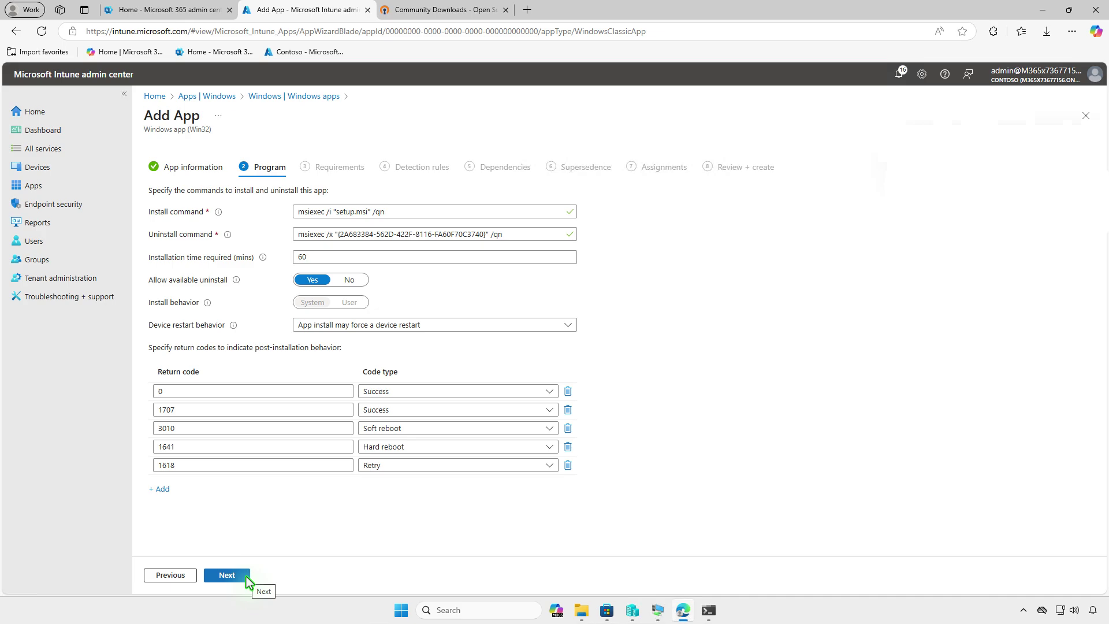
# Accept the default program settings, and require 64-bit architecture and a minimum operating system
pyautogui.click(246, 577)
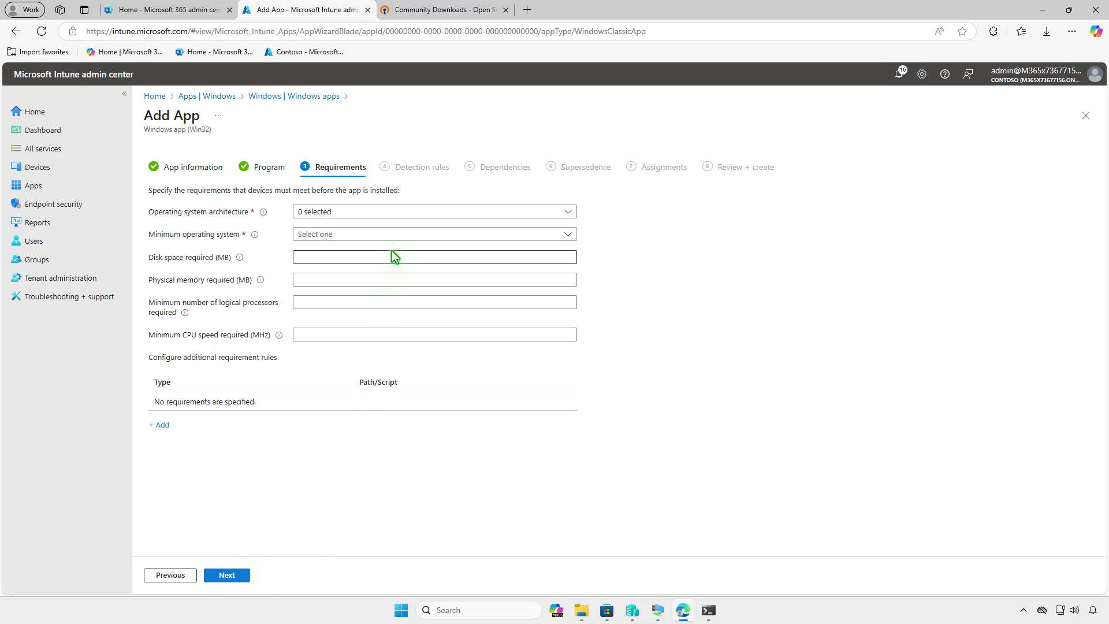
pyautogui.click(393, 212)
pyautogui.click(347, 242)
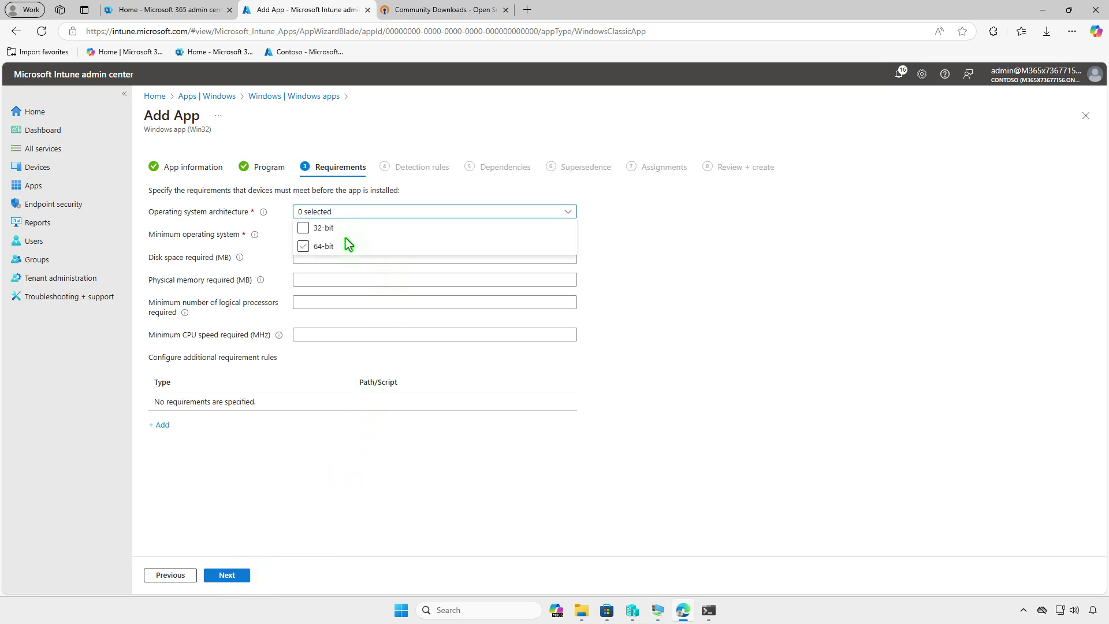
pyautogui.click(345, 239)
pyautogui.click(285, 249)
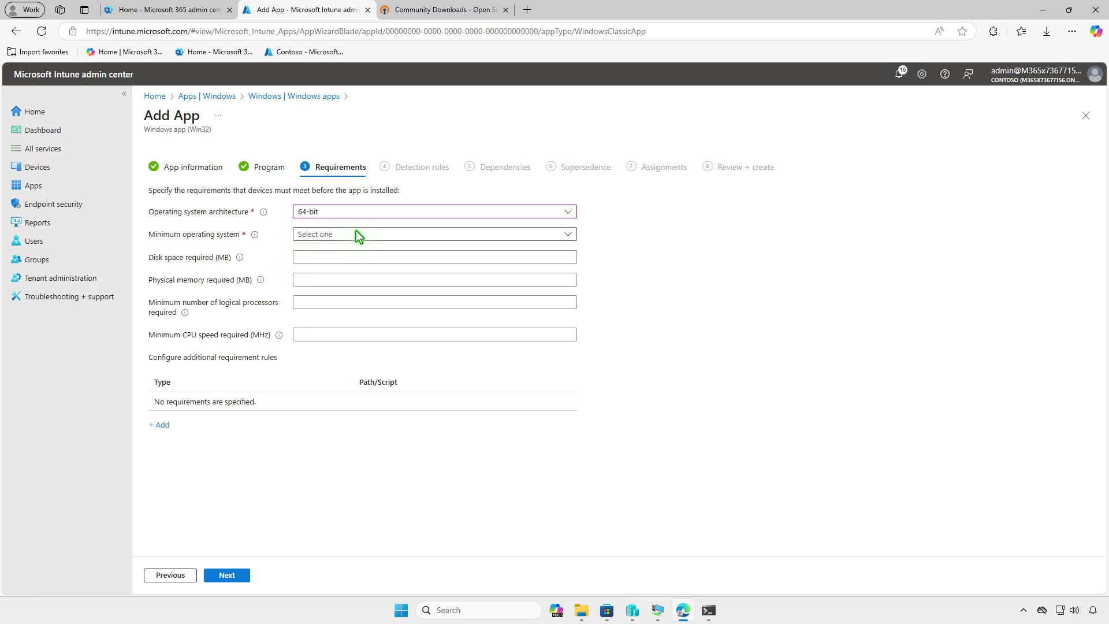
pyautogui.click(356, 231)
pyautogui.click(366, 248)
pyautogui.click(241, 578)
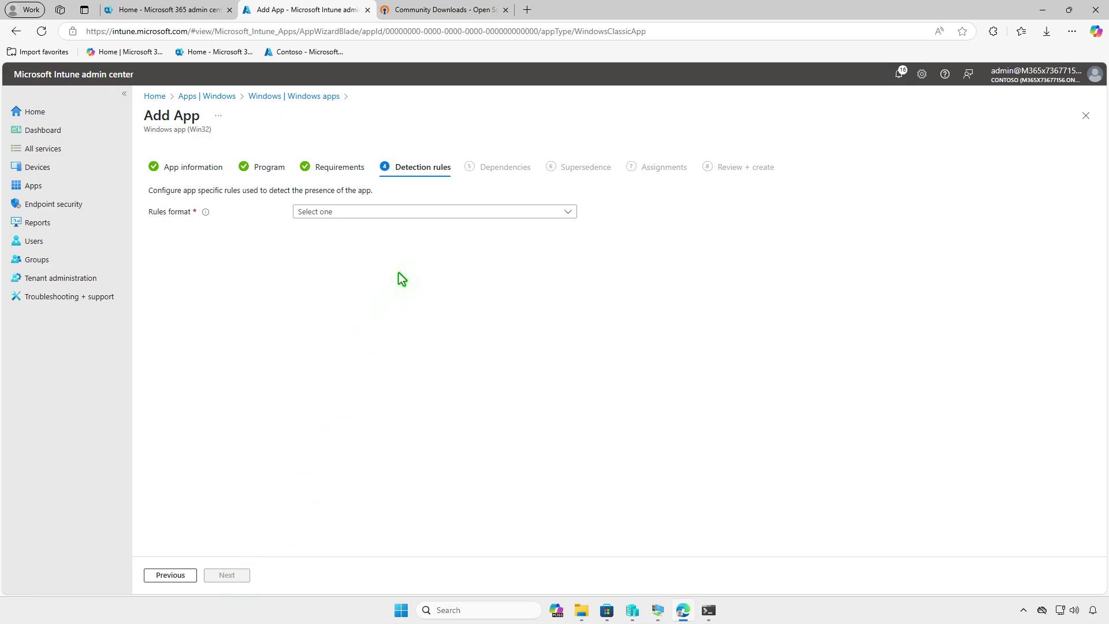
# Manually configure an MSI detection rule with the prefilled product code and no version check, and proceed to Dependencies
pyautogui.click(443, 210)
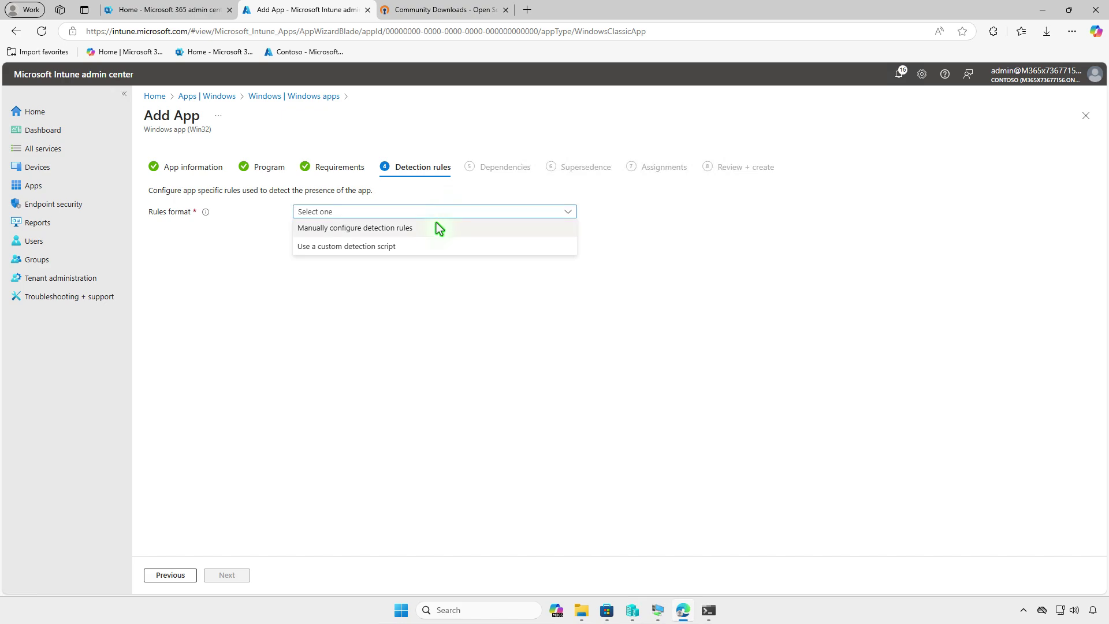
pyautogui.click(436, 226)
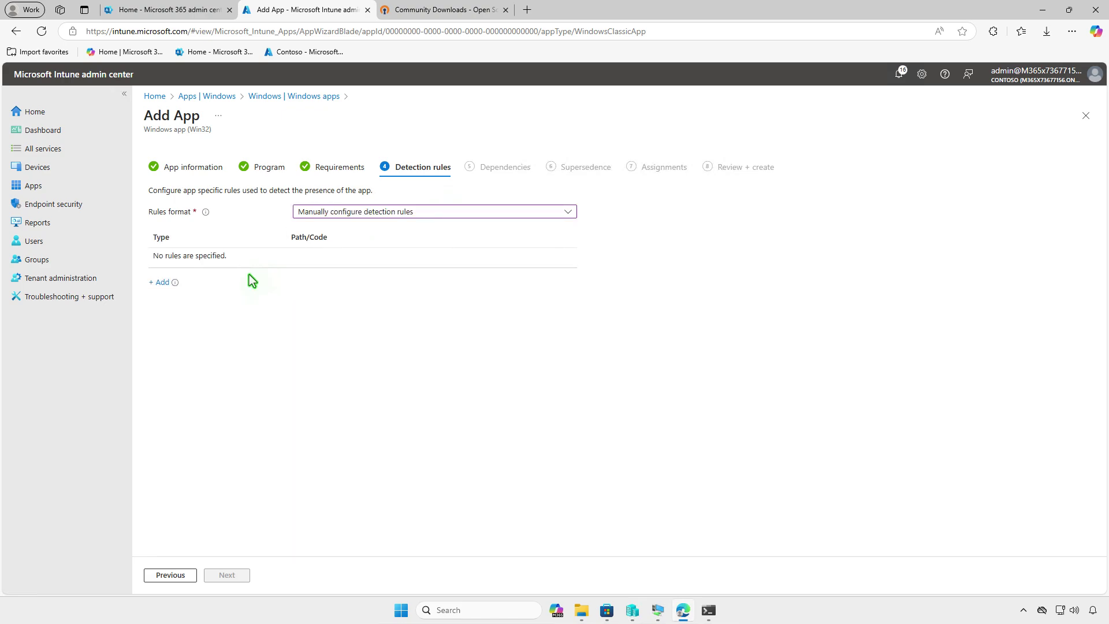
pyautogui.click(160, 283)
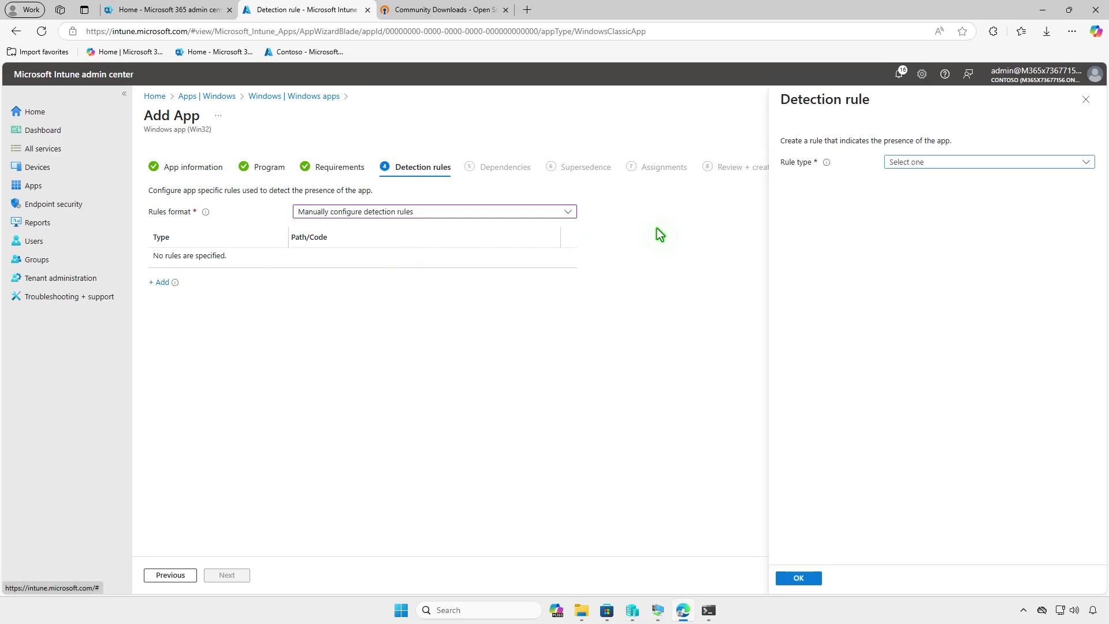
pyautogui.click(1034, 161)
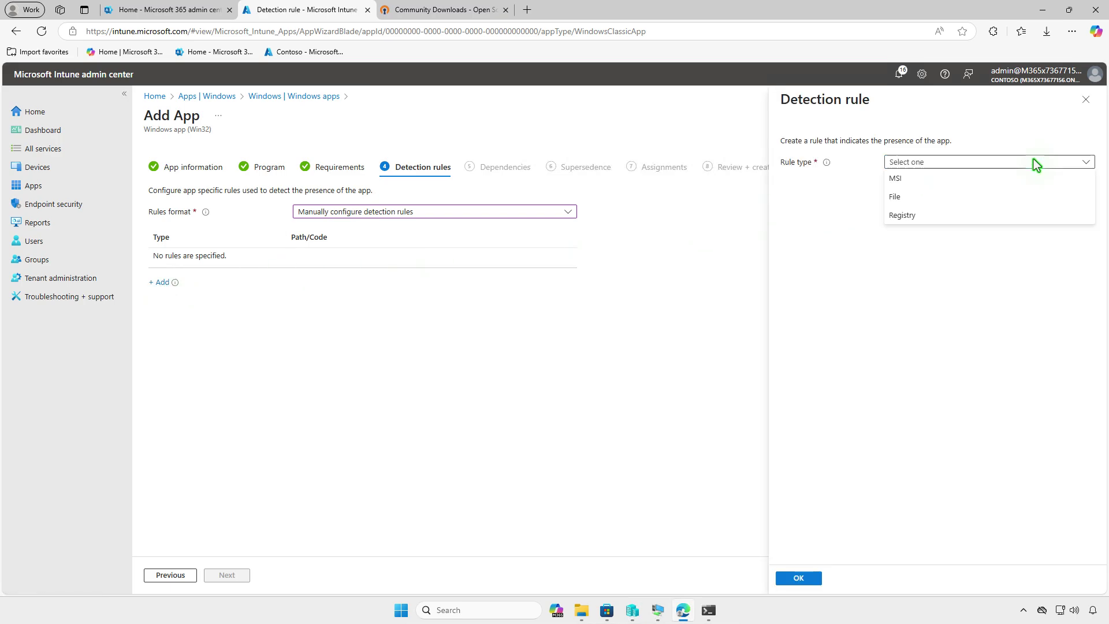
pyautogui.click(1013, 175)
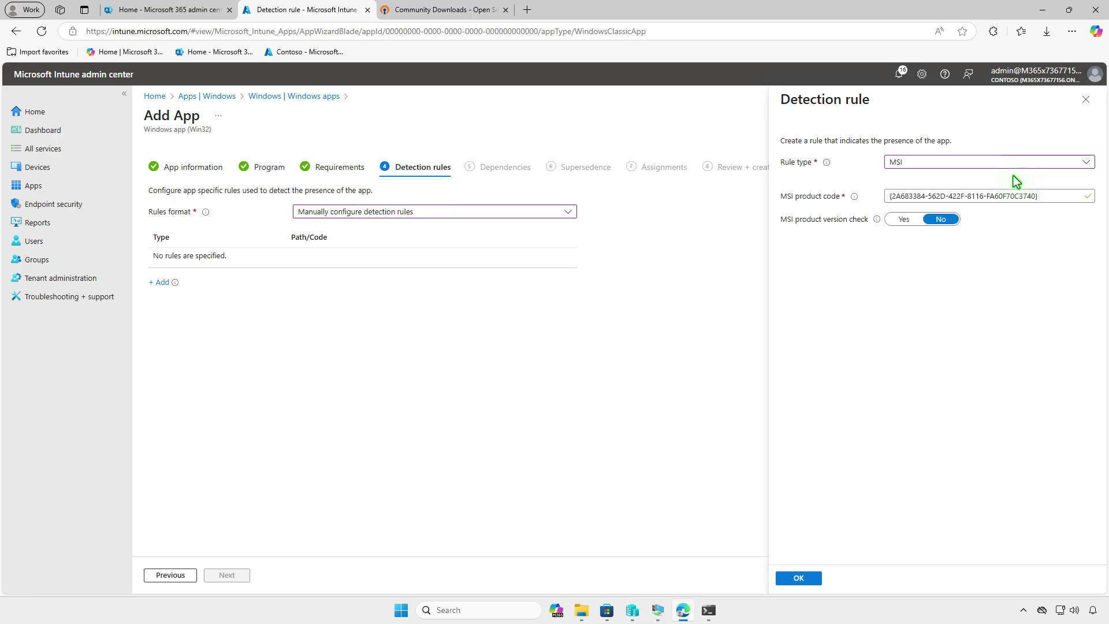
pyautogui.click(815, 578)
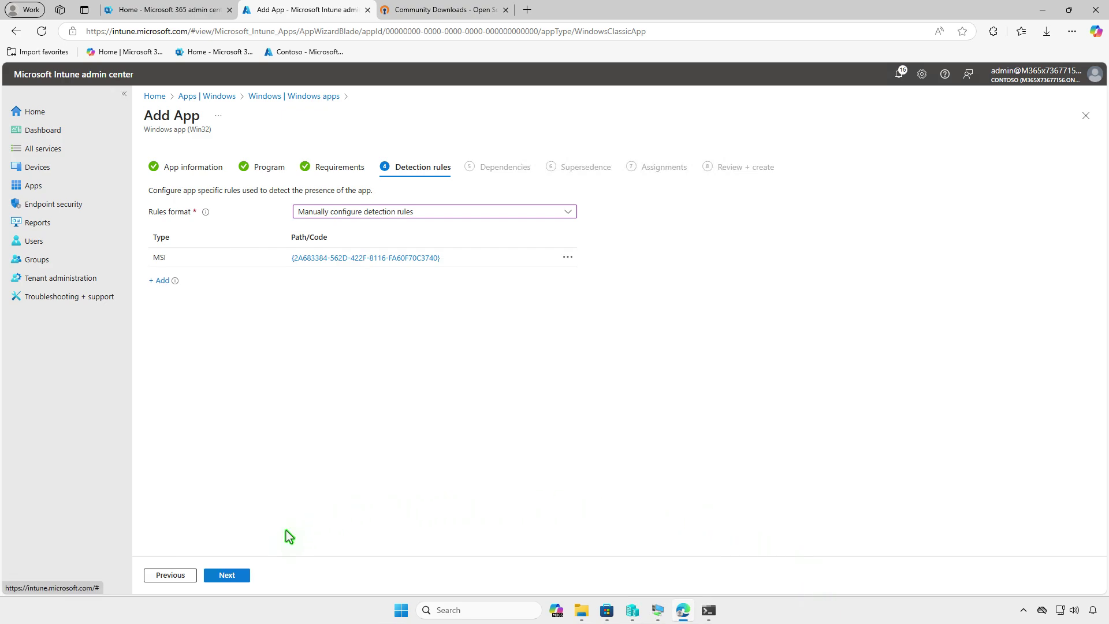
pyautogui.click(236, 575)
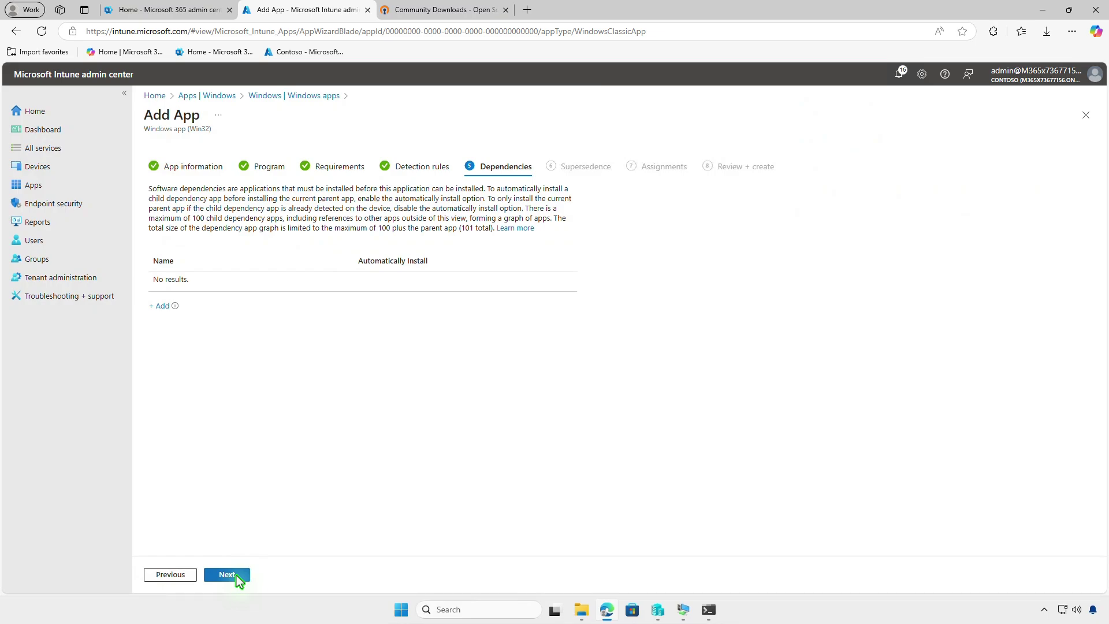
# Skip dependencies and supersedence, and assign the app as required to the Test_Devices group
pyautogui.click(237, 575)
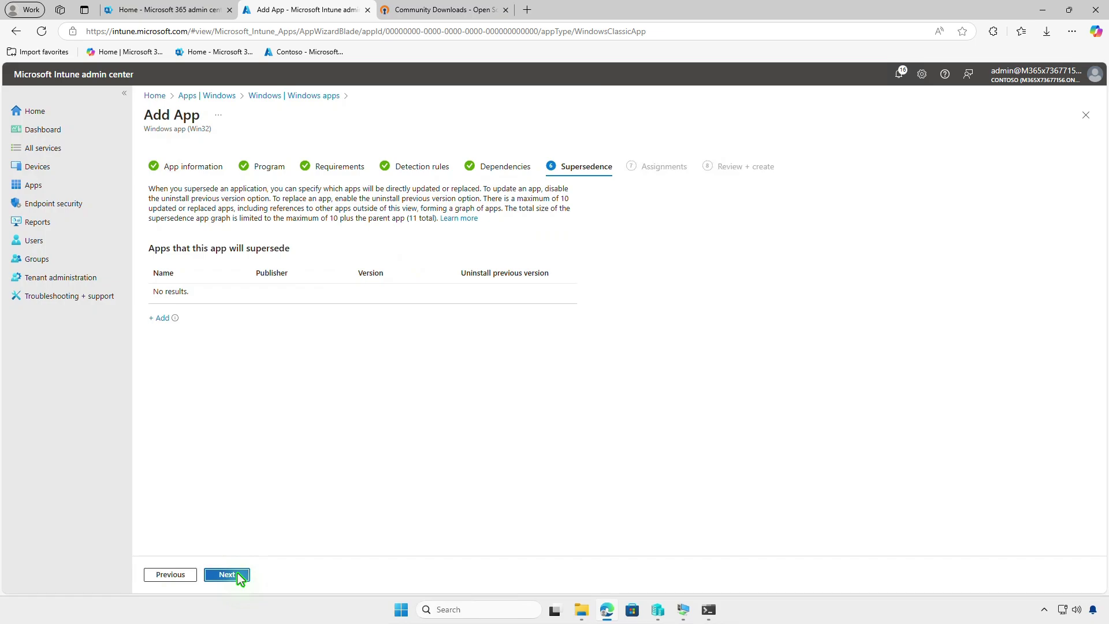
pyautogui.click(237, 574)
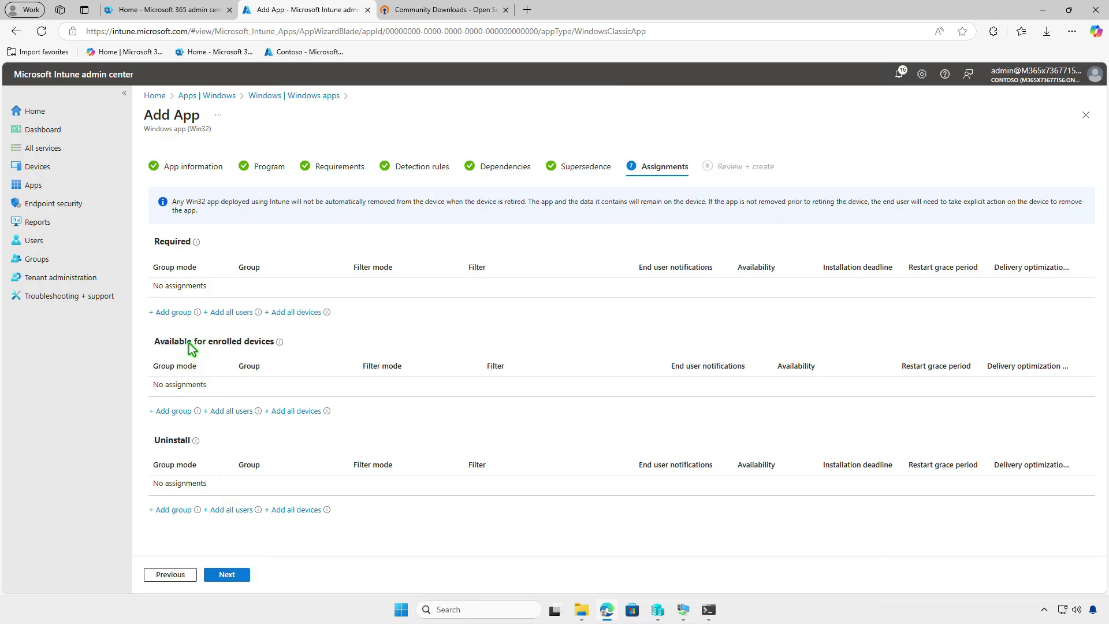
pyautogui.click(173, 312)
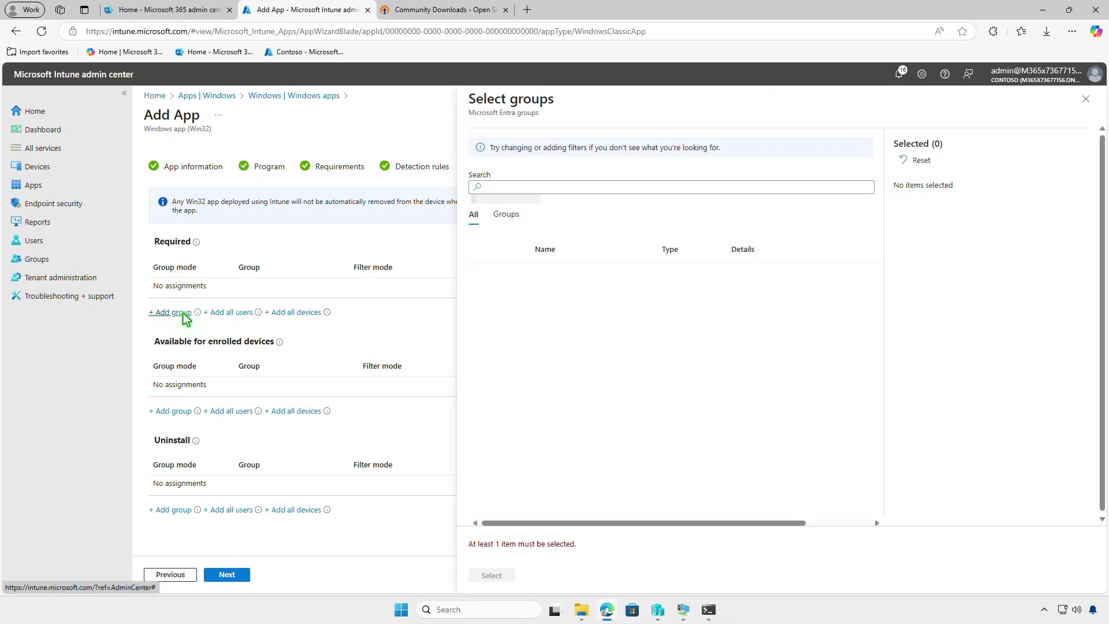
pyautogui.click(484, 275)
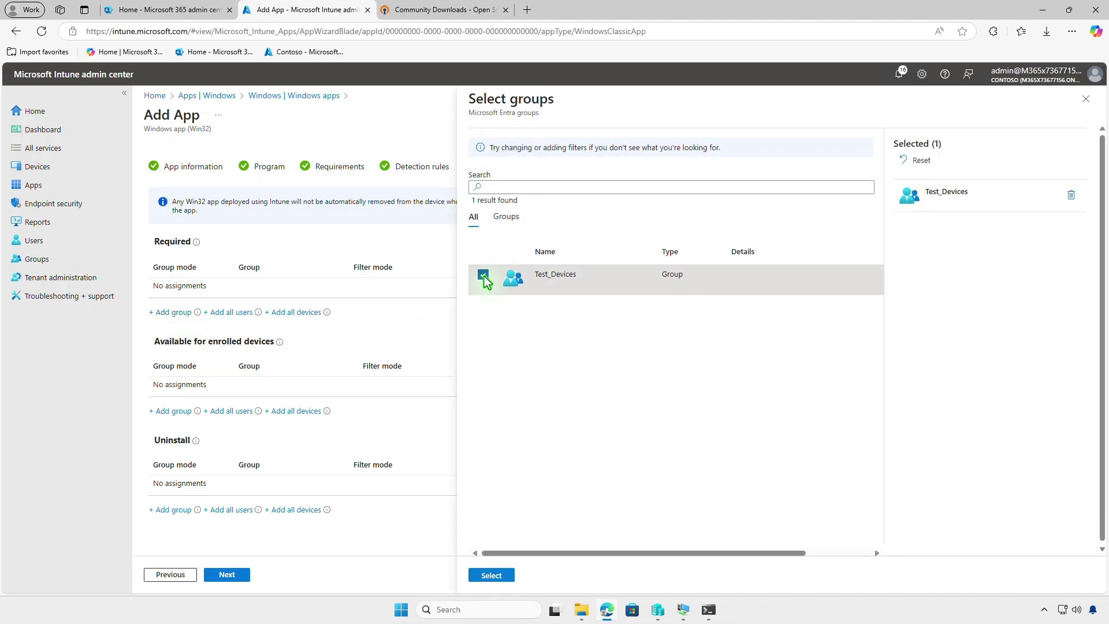
pyautogui.click(490, 575)
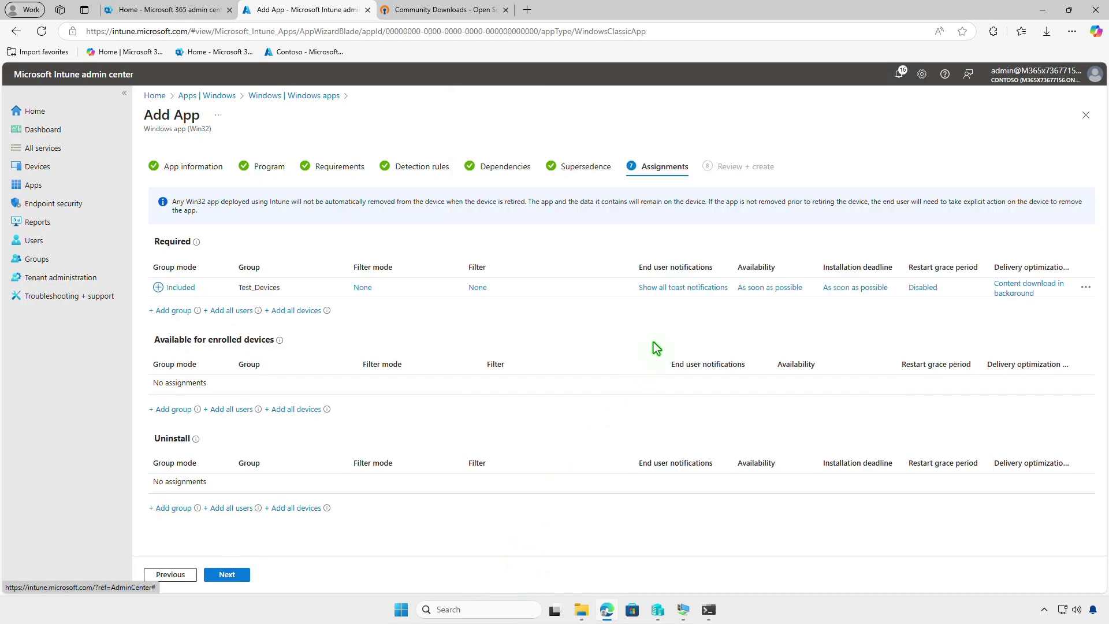
# Check the Test_Devices assignment settings without changing them, proceed to the review and create the OpenVPN app
pyautogui.click(673, 290)
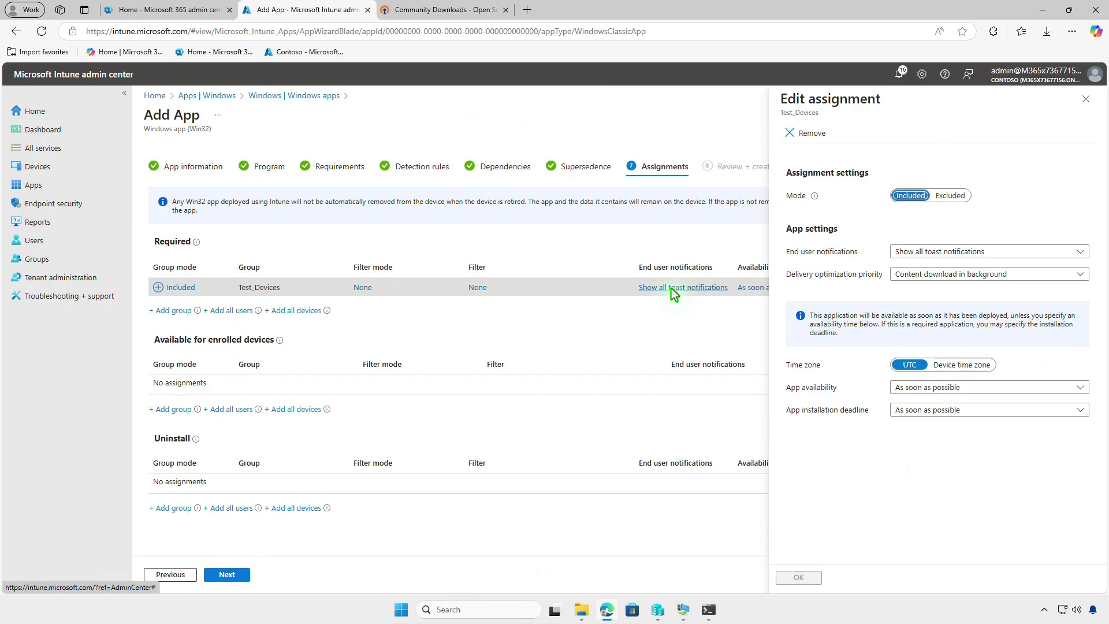
pyautogui.click(1085, 100)
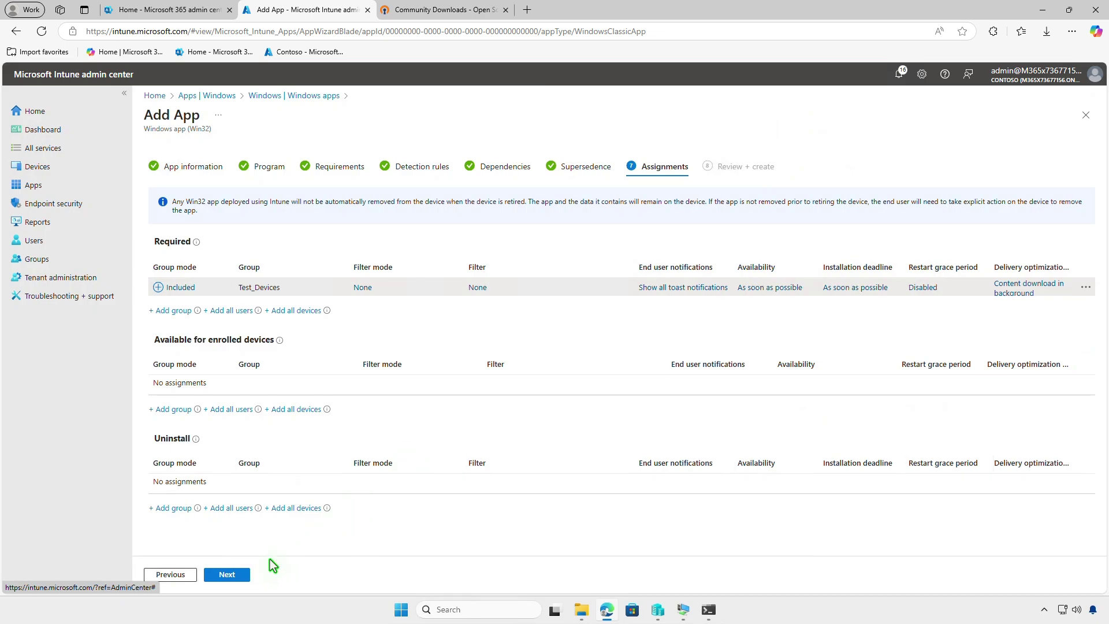
pyautogui.click(240, 575)
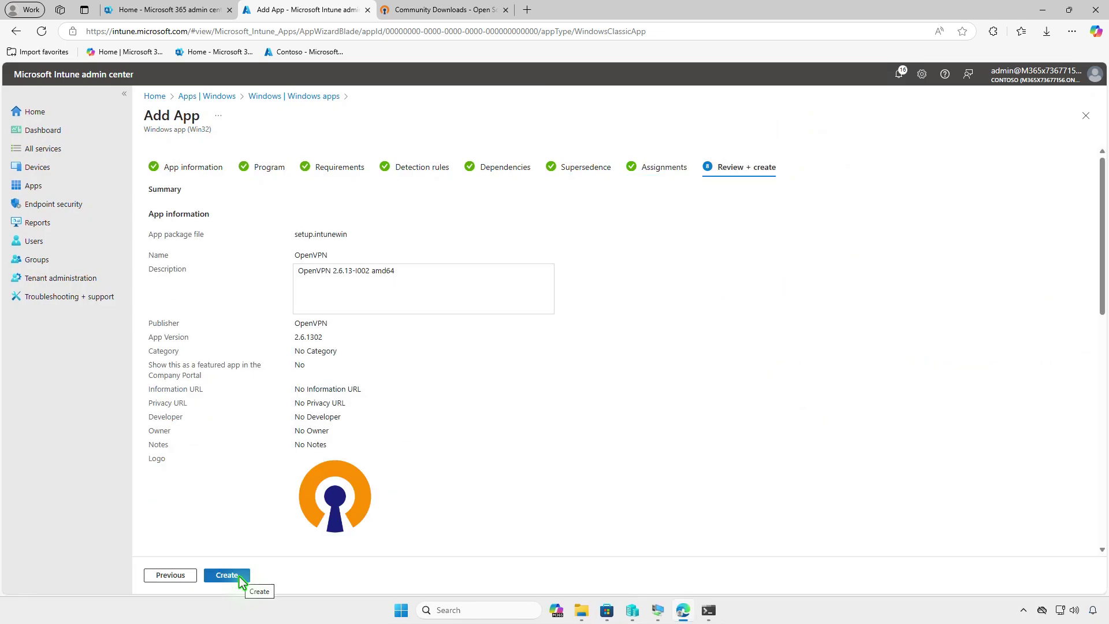
pyautogui.click(240, 576)
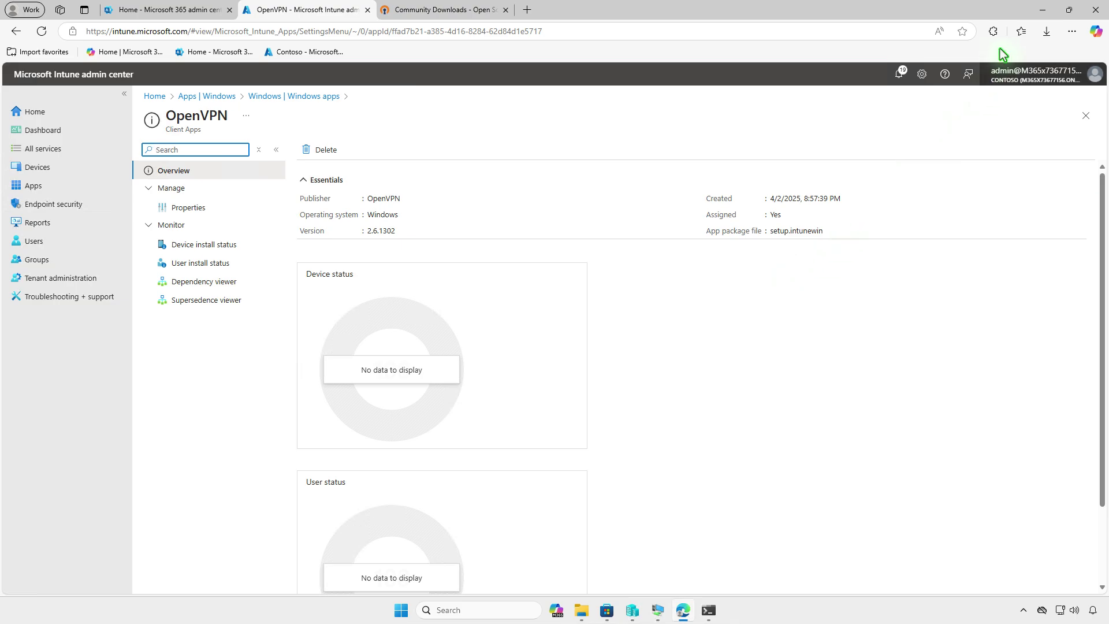
# Switch to the WIN10-CTL virtual machine and view the connected work account's management info down to the device sync status
pyautogui.click(1041, 10)
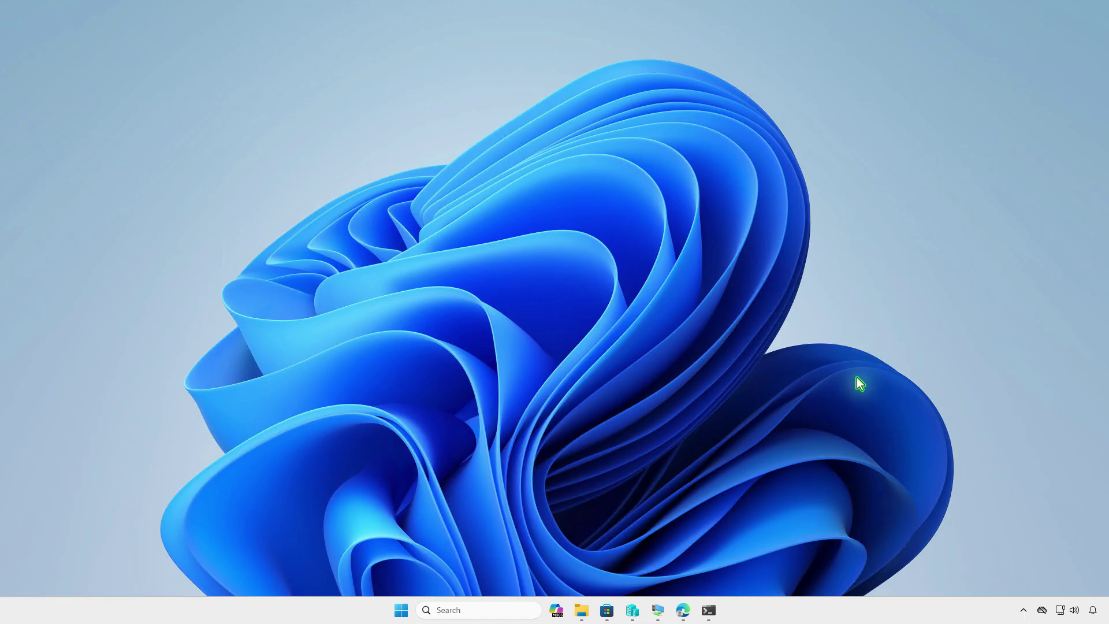
pyautogui.click(657, 613)
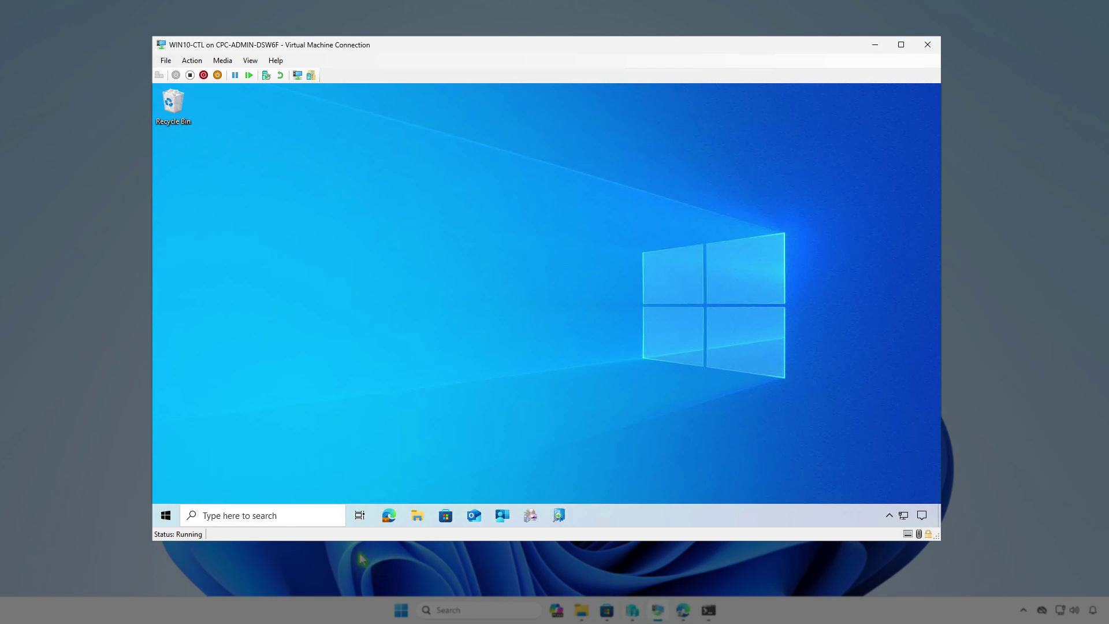
pyautogui.click(167, 517)
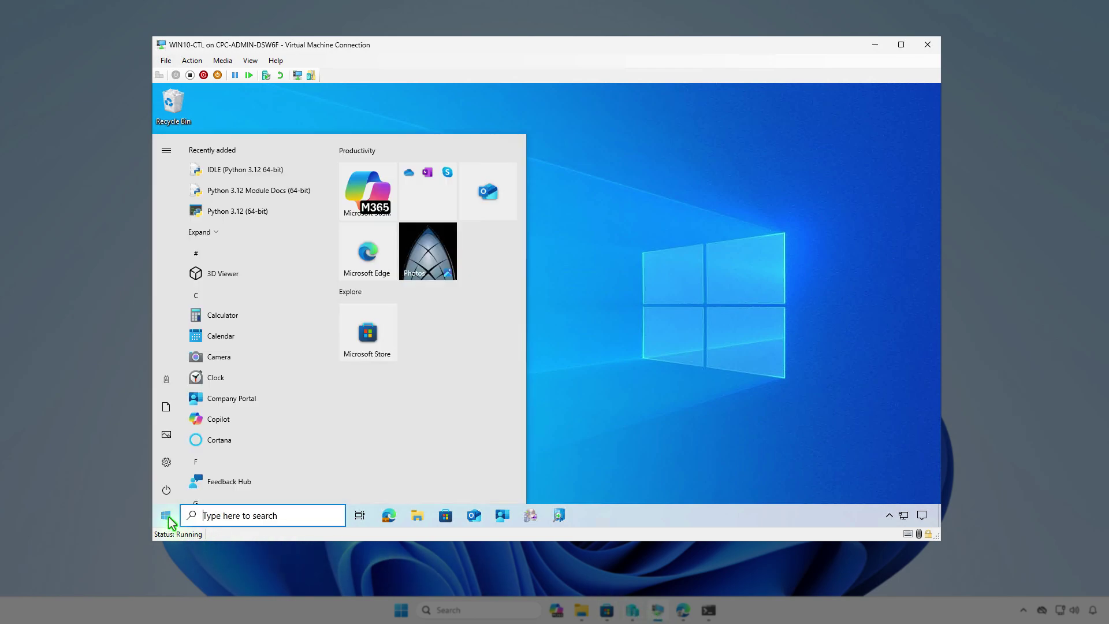
pyautogui.click(160, 384)
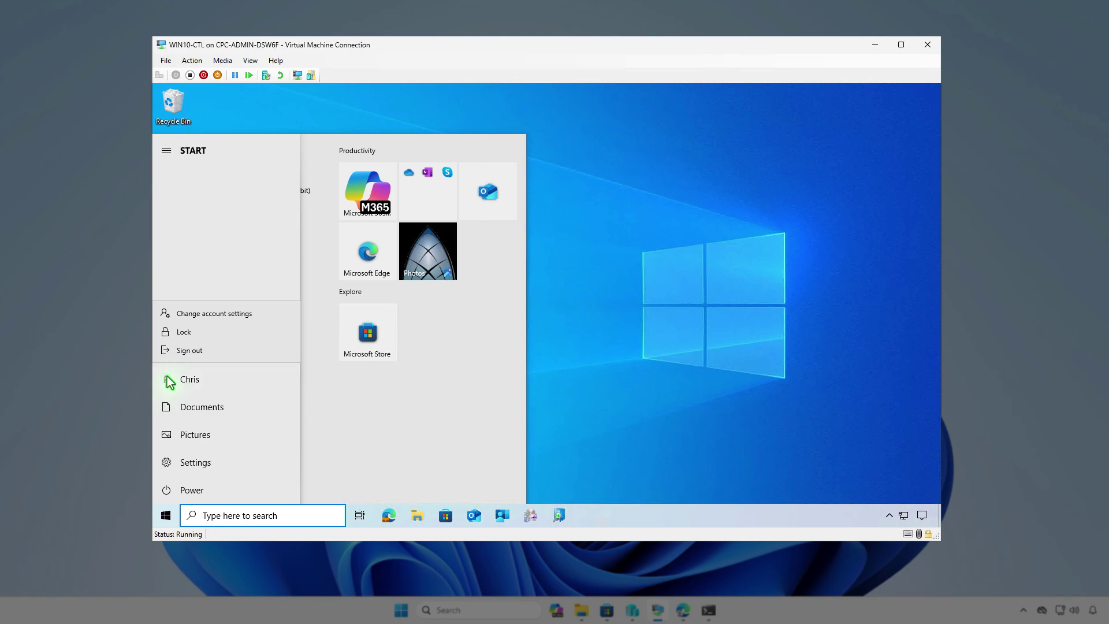
pyautogui.click(251, 317)
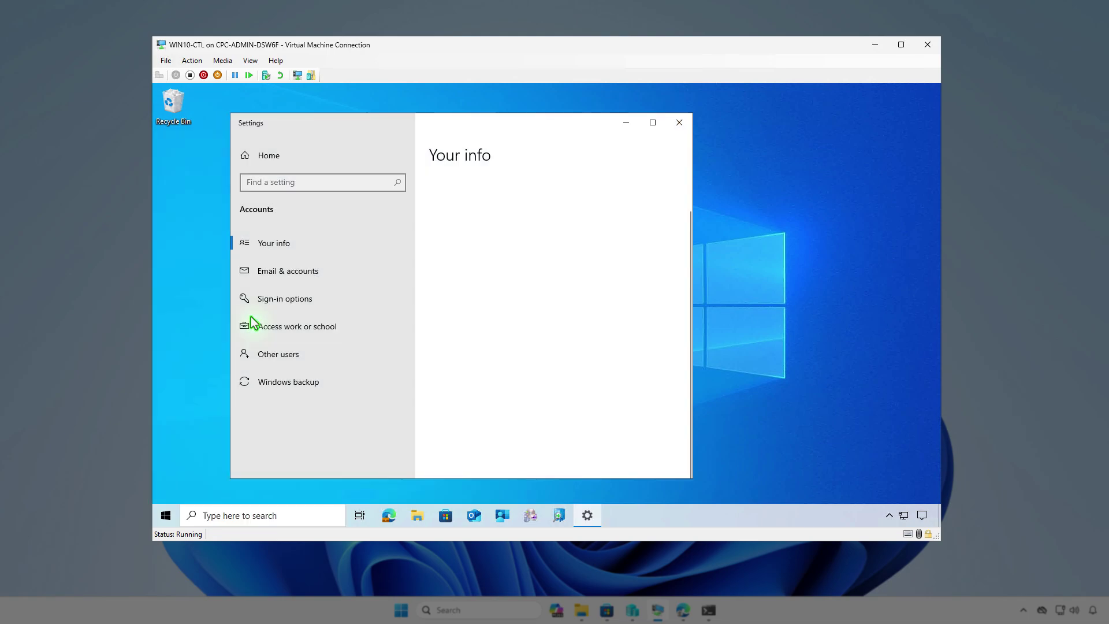
pyautogui.click(350, 325)
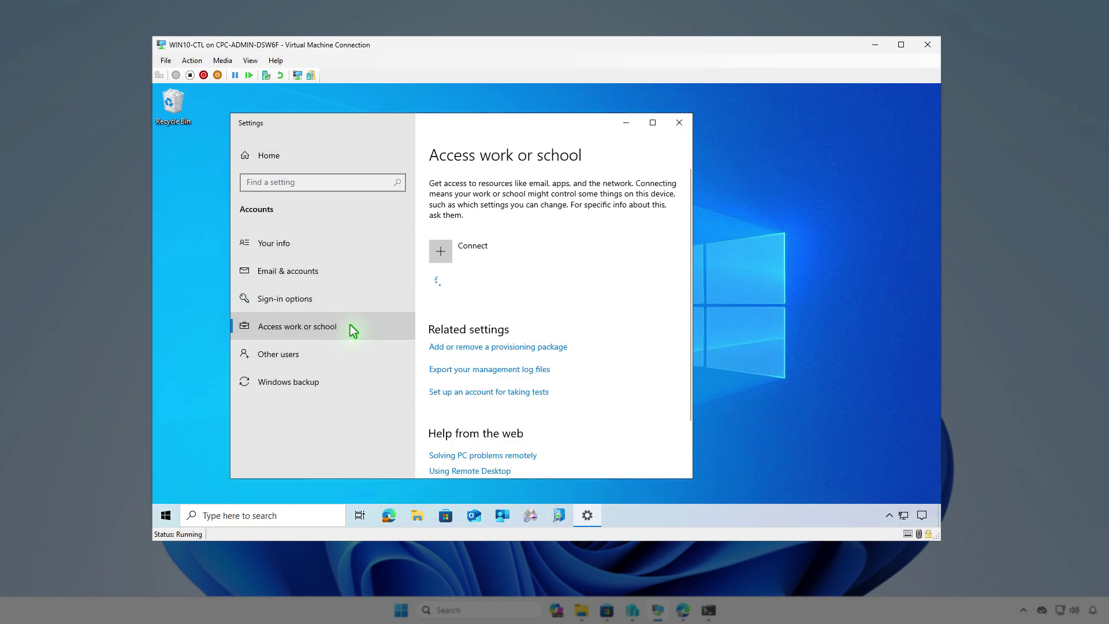
pyautogui.click(549, 286)
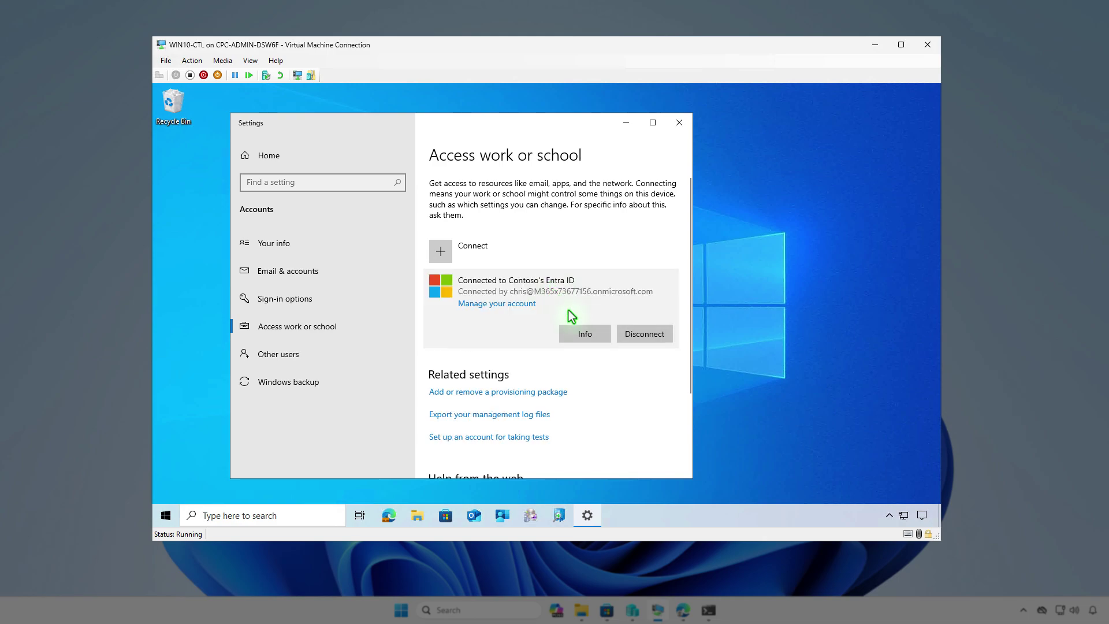
pyautogui.click(580, 333)
pyautogui.scroll(-10, 552, 334)
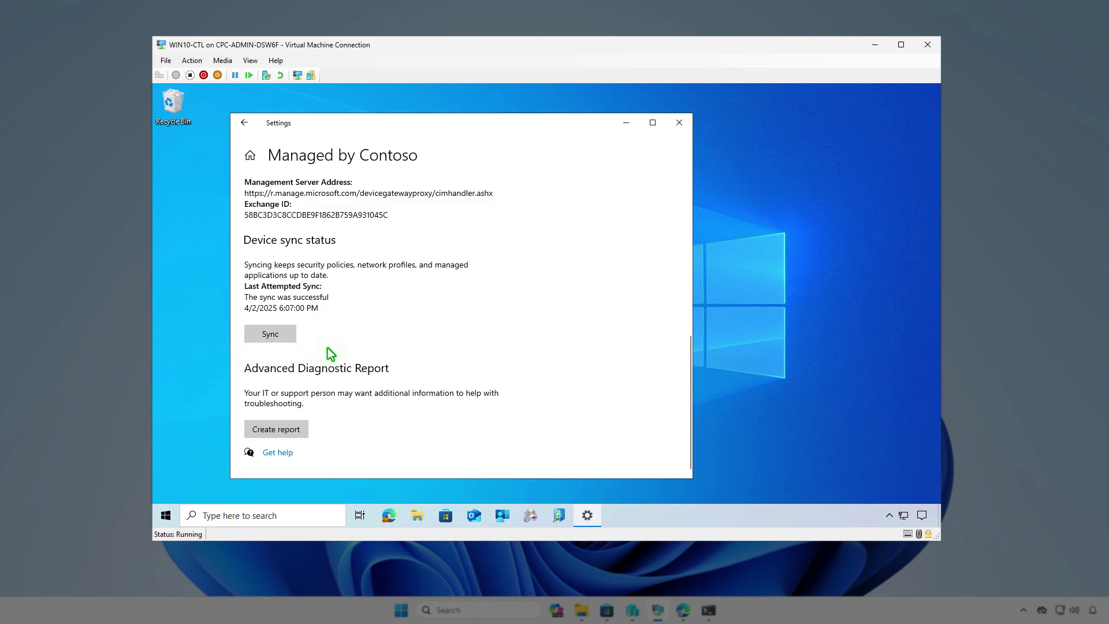
pyautogui.click(624, 123)
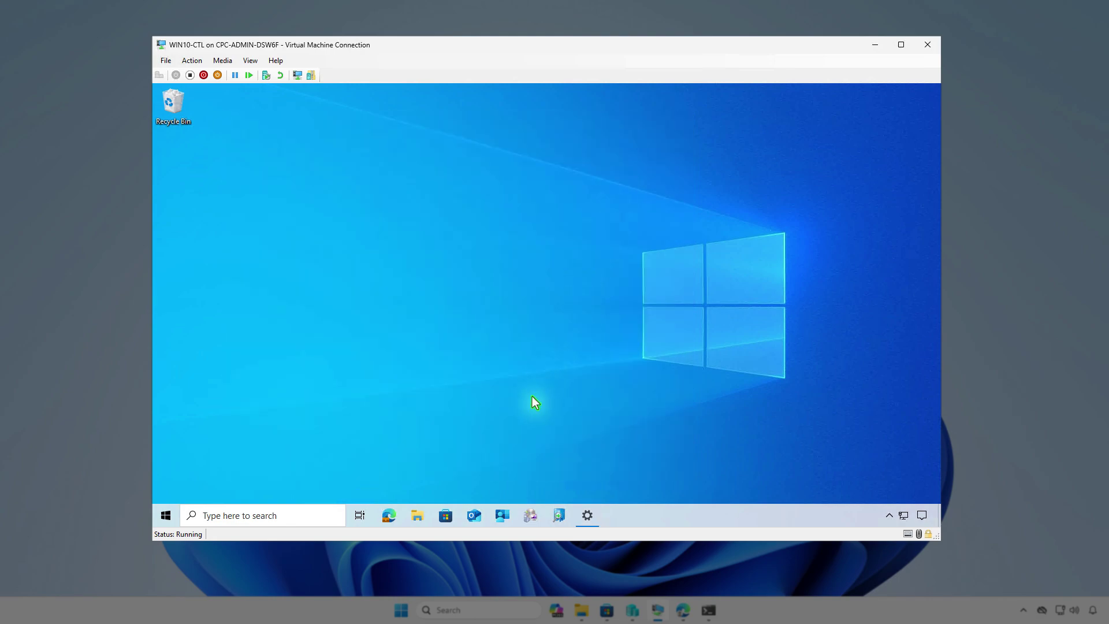
# Sync the device from the Company Portal settings and check the Intune software distribution notifications
pyautogui.click(502, 514)
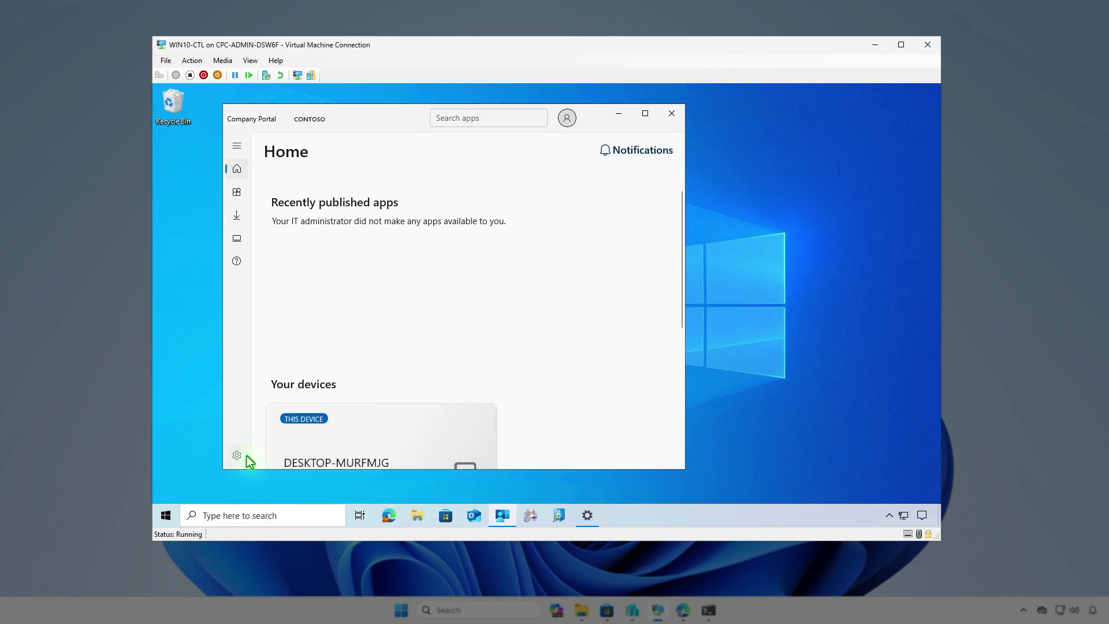
pyautogui.click(247, 457)
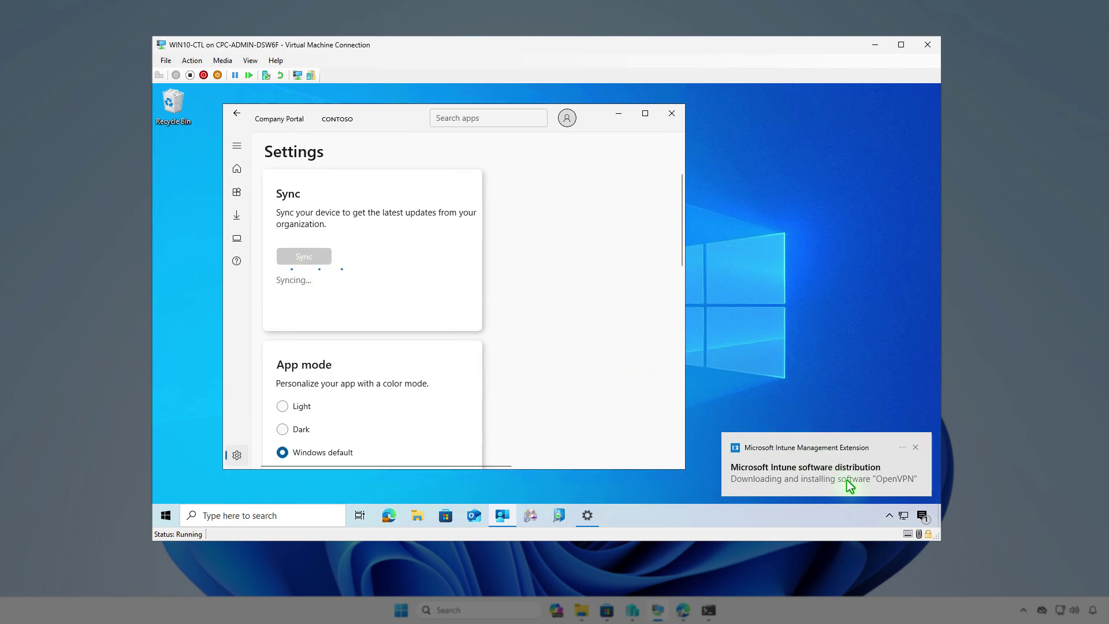
pyautogui.click(921, 516)
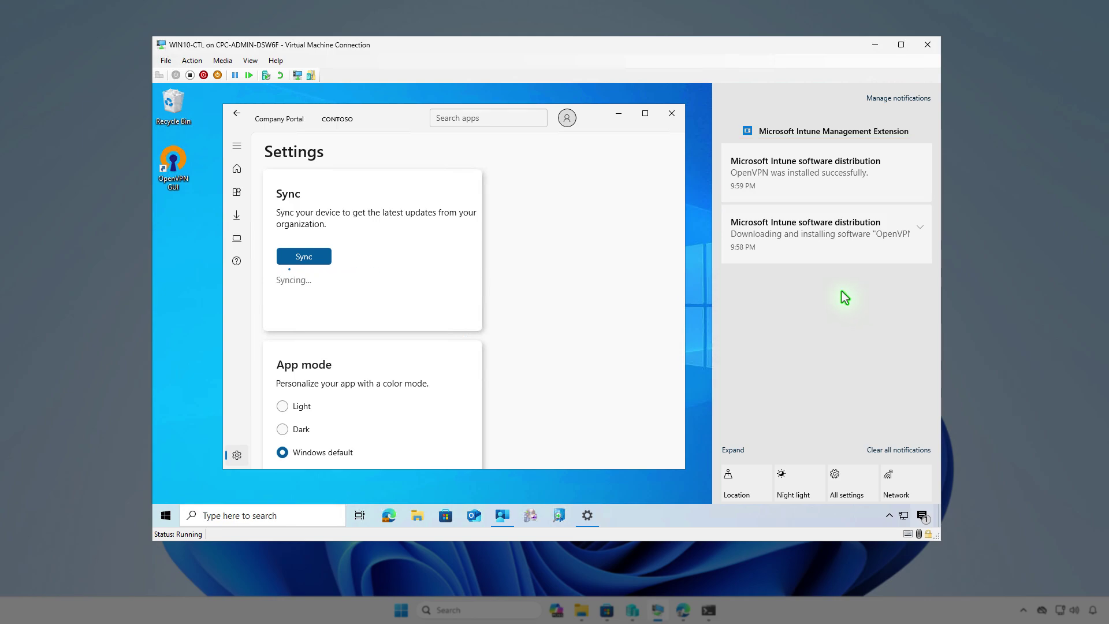
pyautogui.click(618, 113)
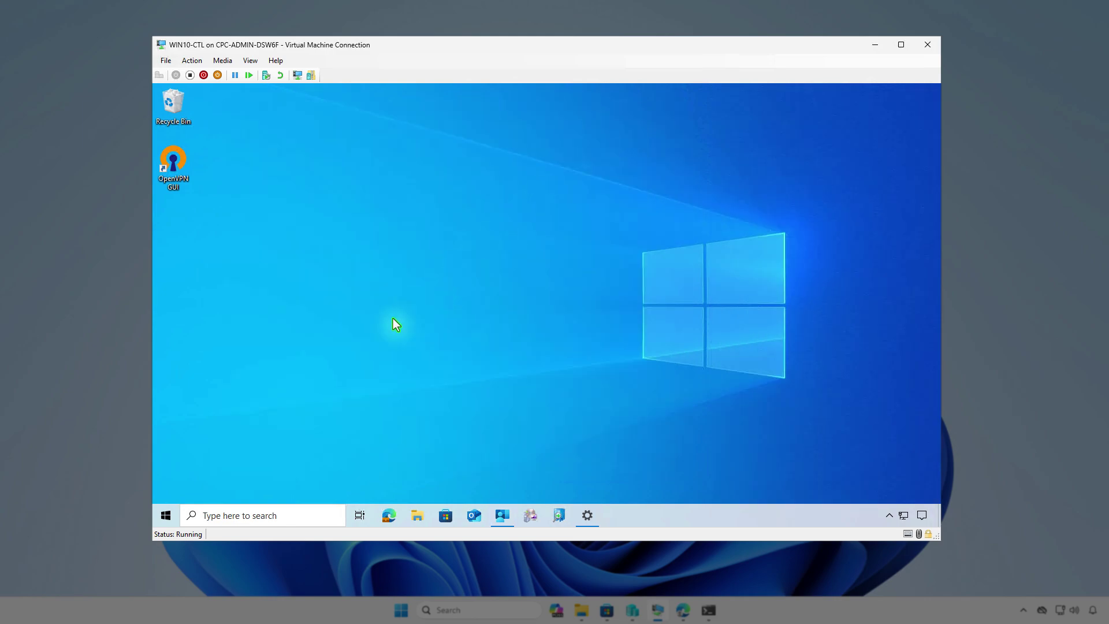
# Search the virtual machine's installed apps for "open" to check for OpenVPN, and minimize the virtual machine window
pyautogui.rightClick(165, 515)
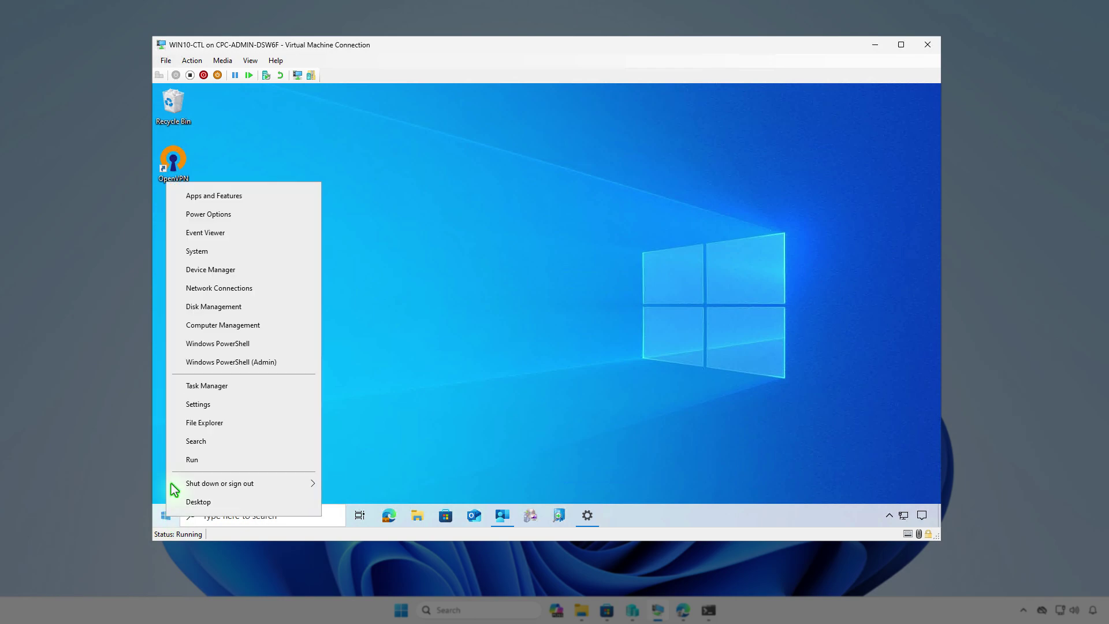
pyautogui.click(248, 199)
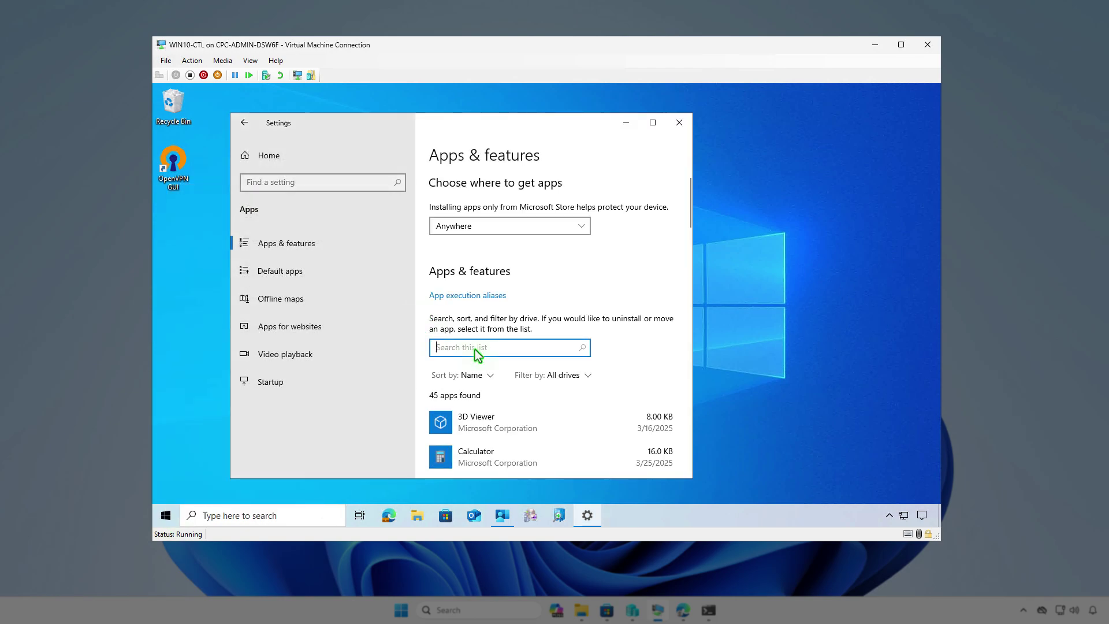
pyautogui.write('open')
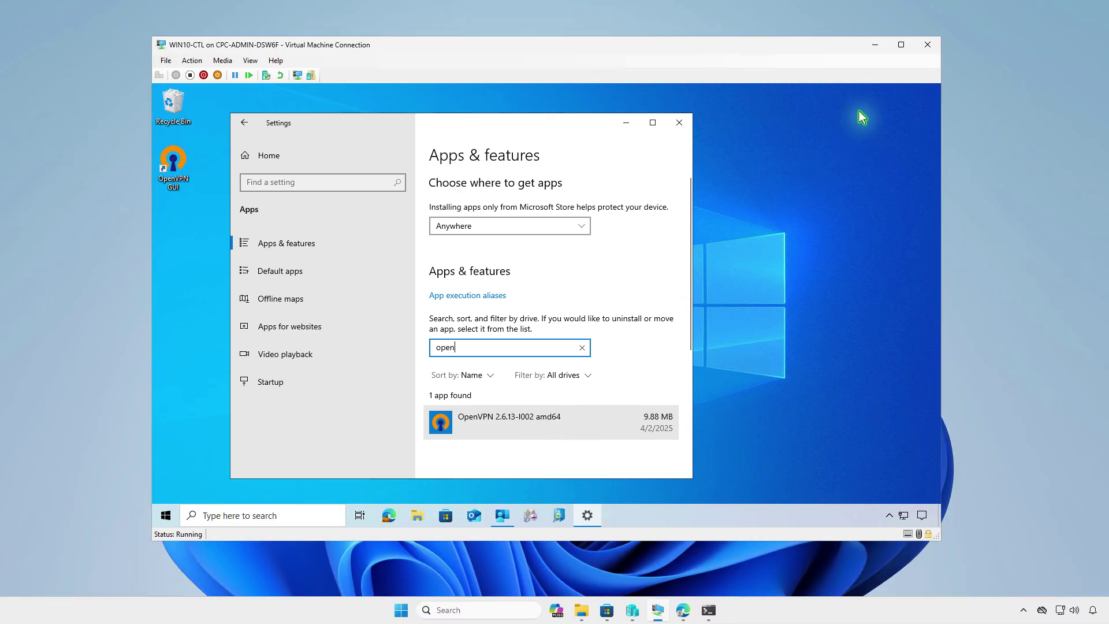
pyautogui.click(874, 46)
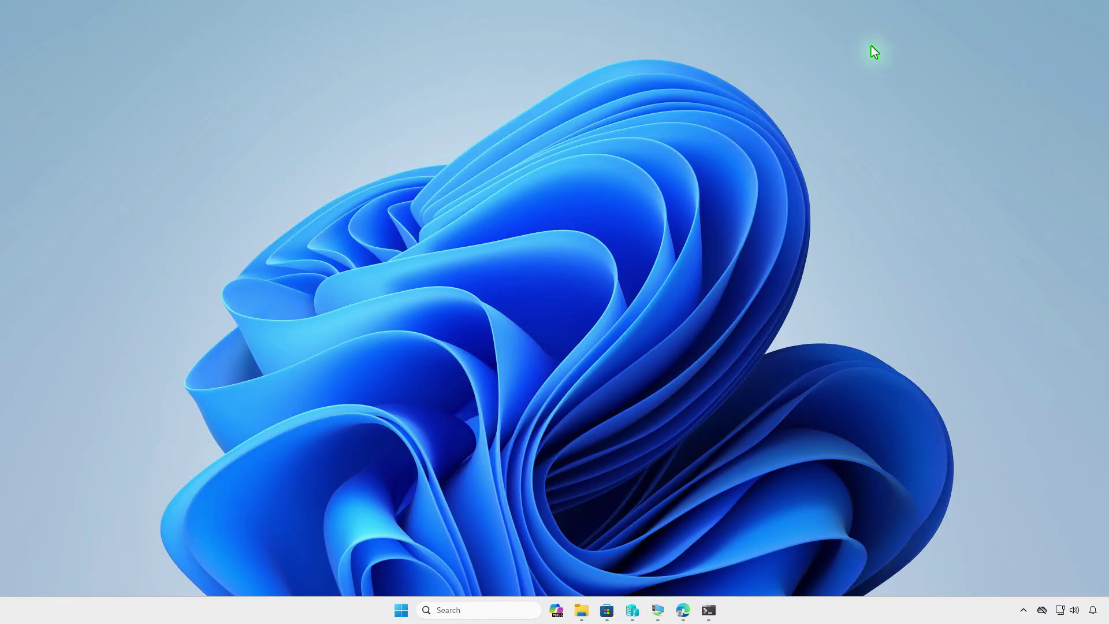
# Return to the Intune admin center in Edge, refresh the OpenVPN overview and check the app's device install status
pyautogui.click(680, 609)
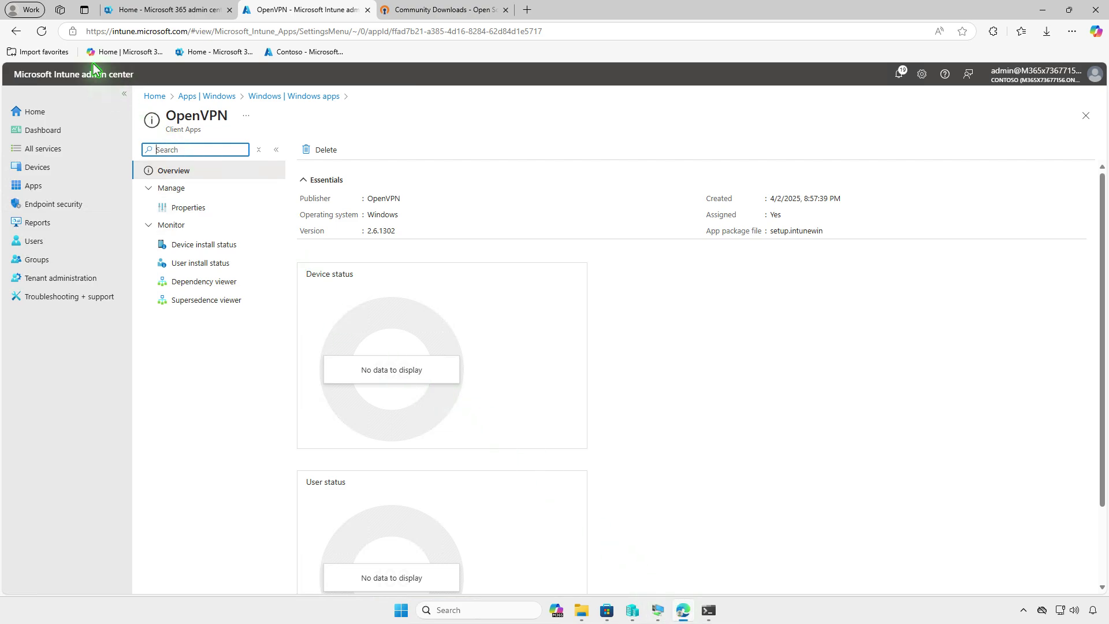
pyautogui.click(41, 31)
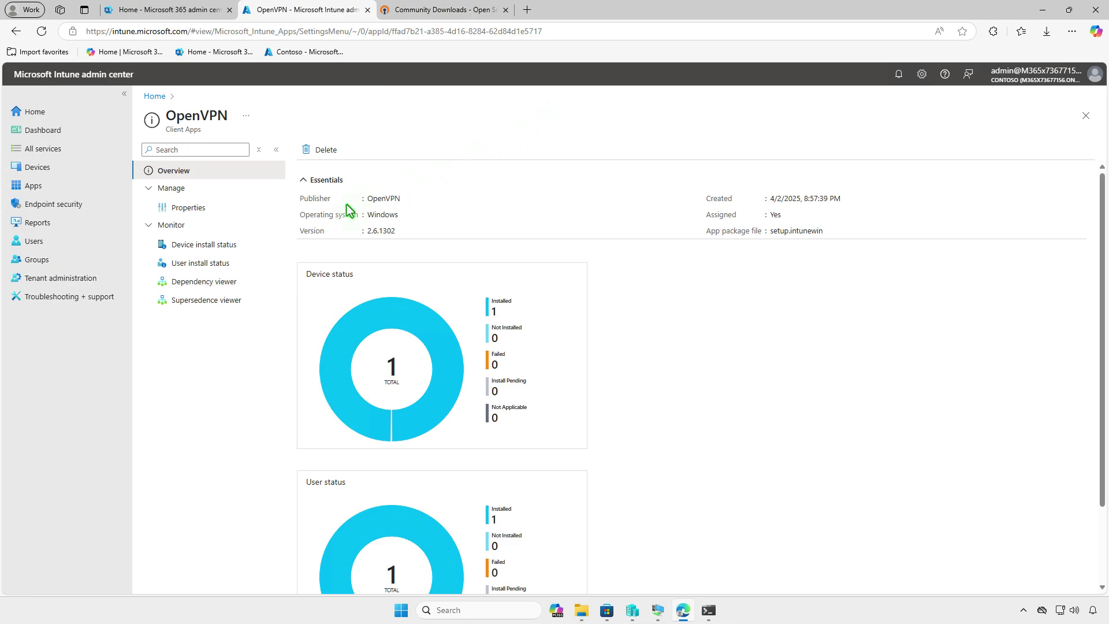
pyautogui.click(241, 244)
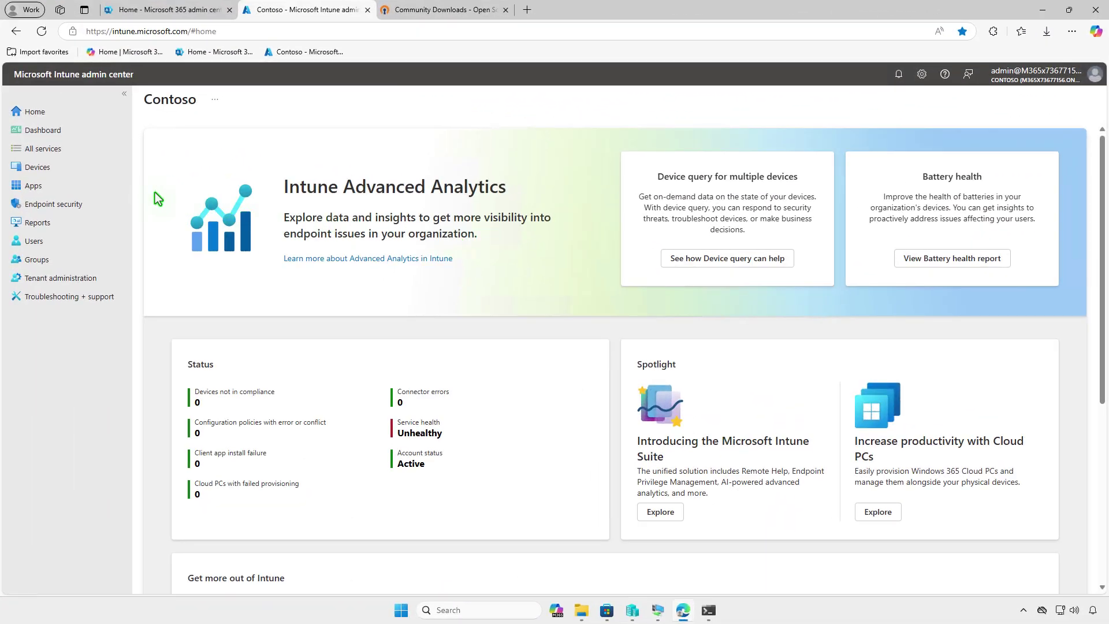
# Open the properties of the OpenVPN Windows app and open its assignments for editing
pyautogui.click(81, 186)
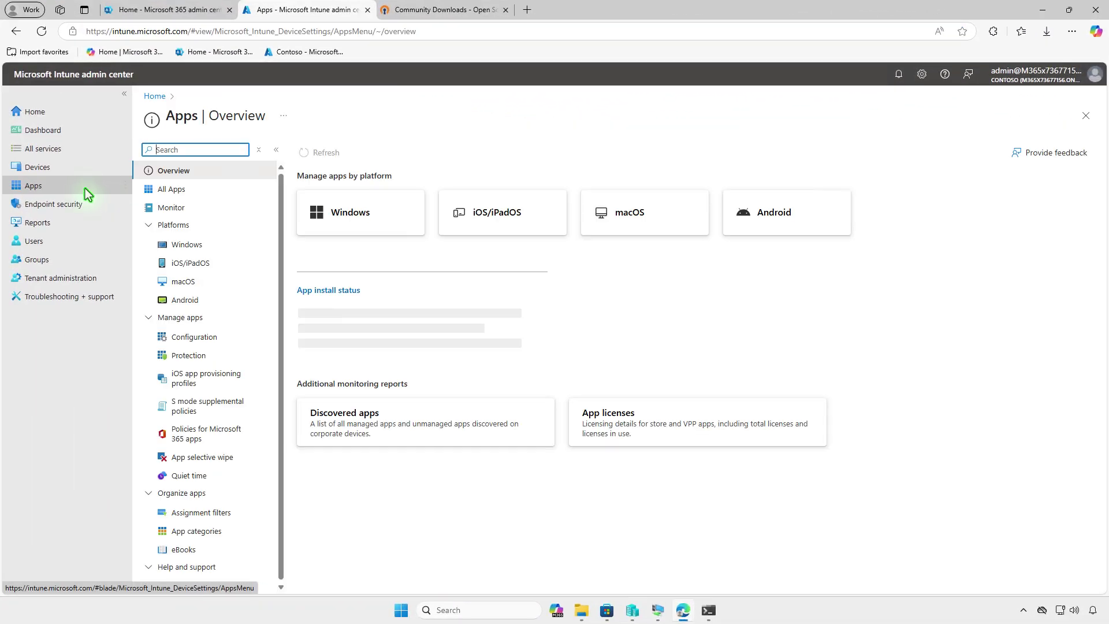
pyautogui.click(212, 248)
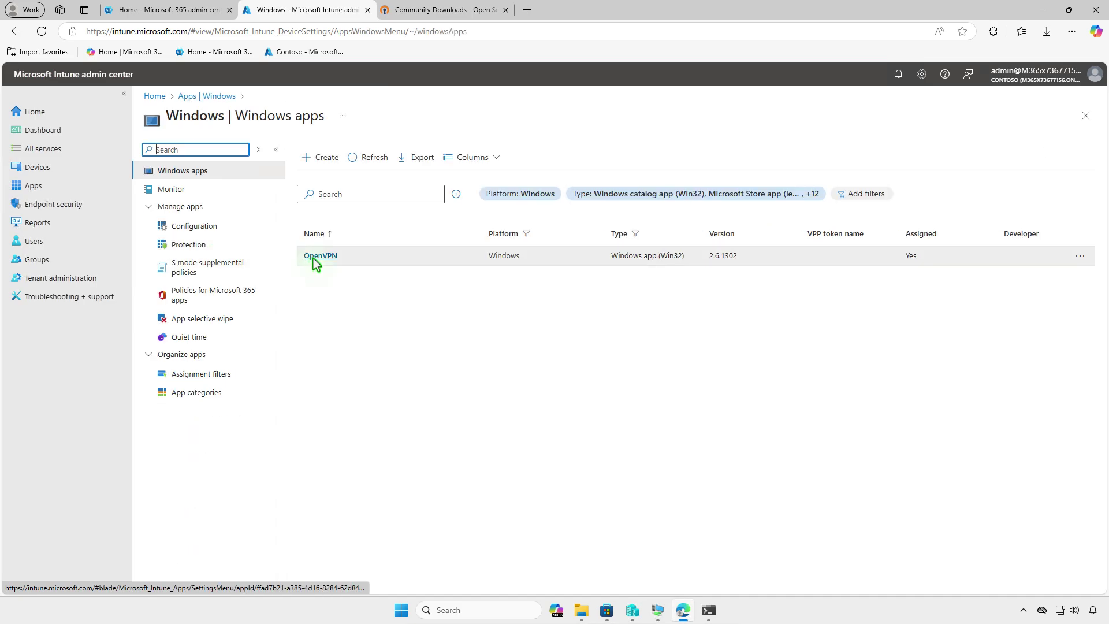
pyautogui.click(313, 256)
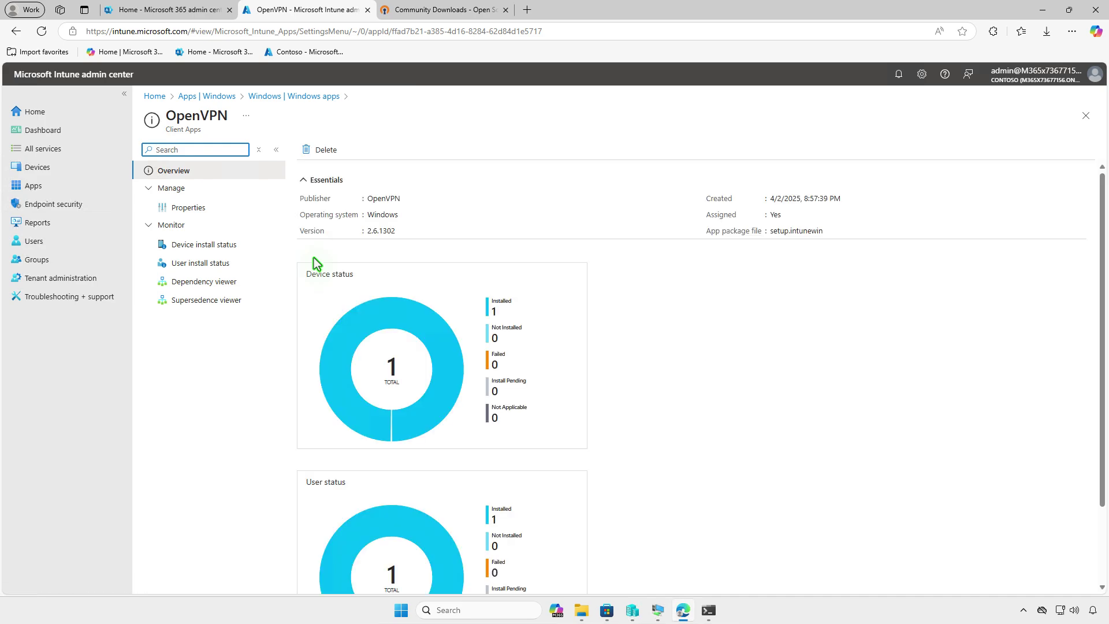
pyautogui.click(226, 209)
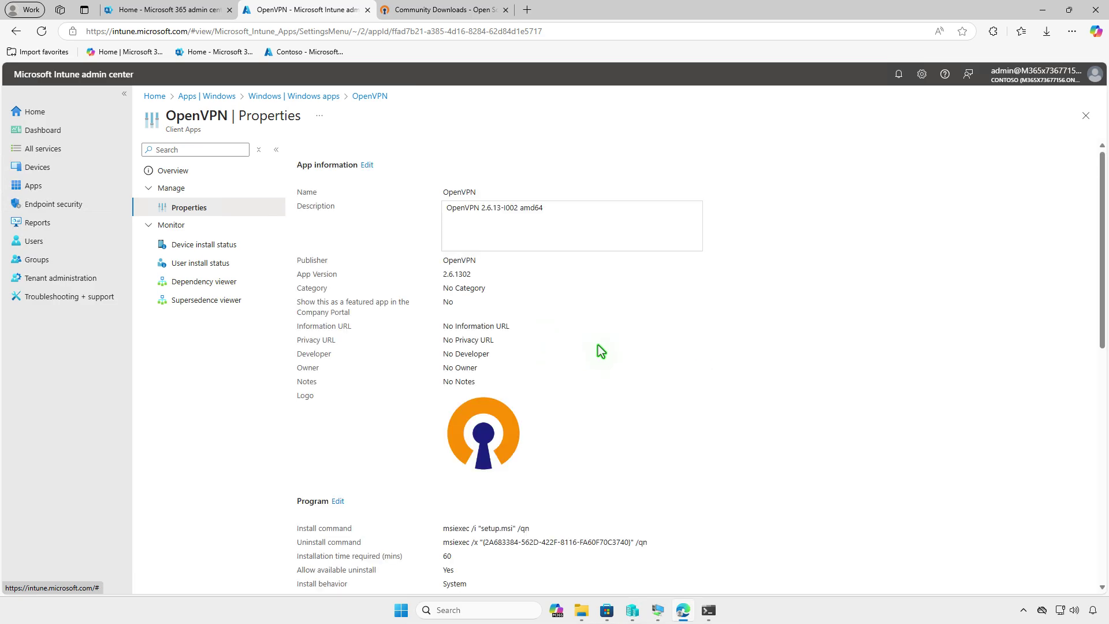
pyautogui.scroll(-10, 598, 345)
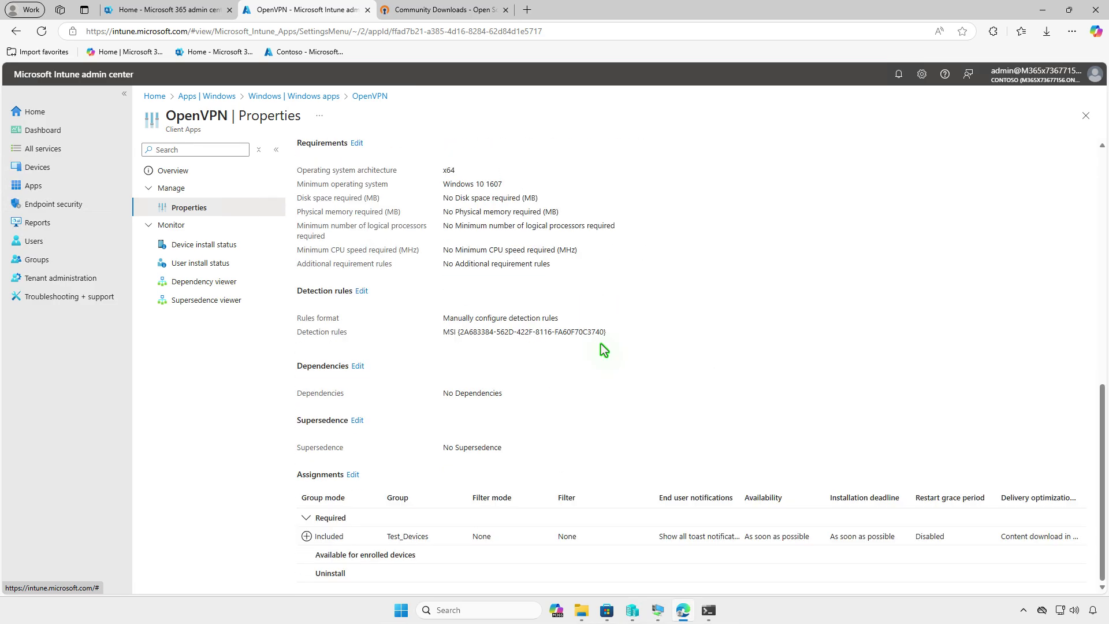
pyautogui.click(353, 475)
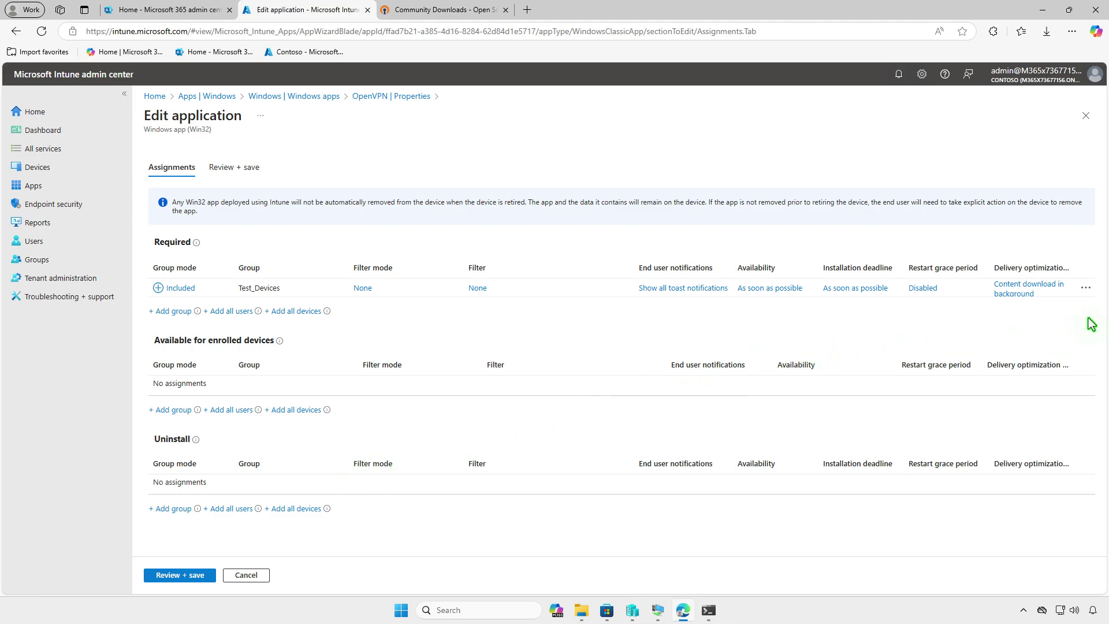
# Remove the required assignment of Test_Devices, assign the group to Uninstall instead, and save the OpenVPN app
pyautogui.click(1086, 289)
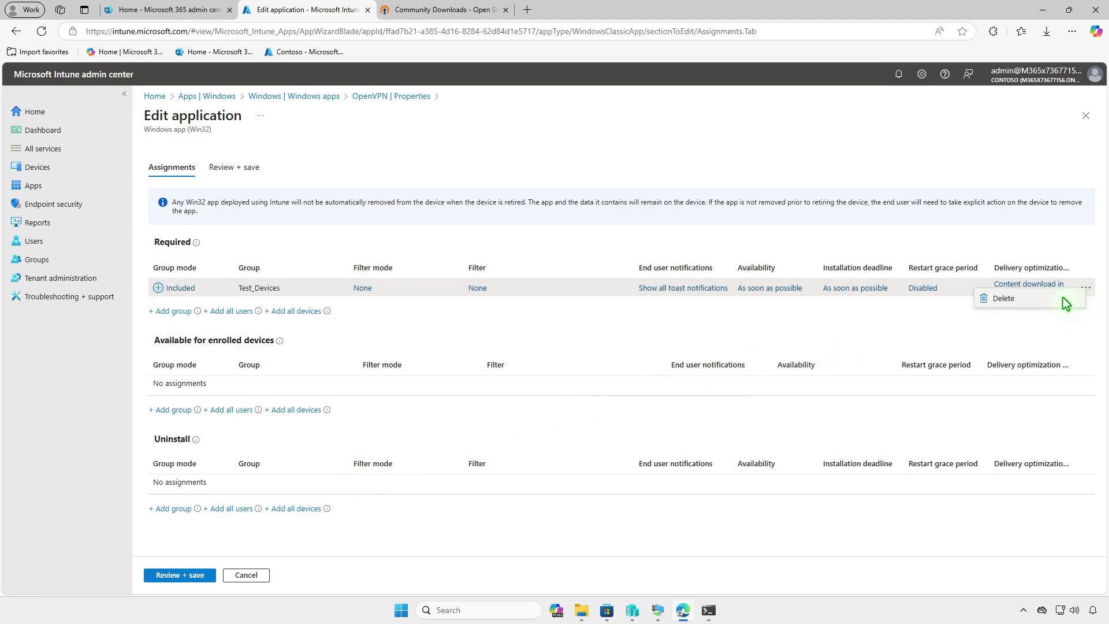
pyautogui.click(1062, 298)
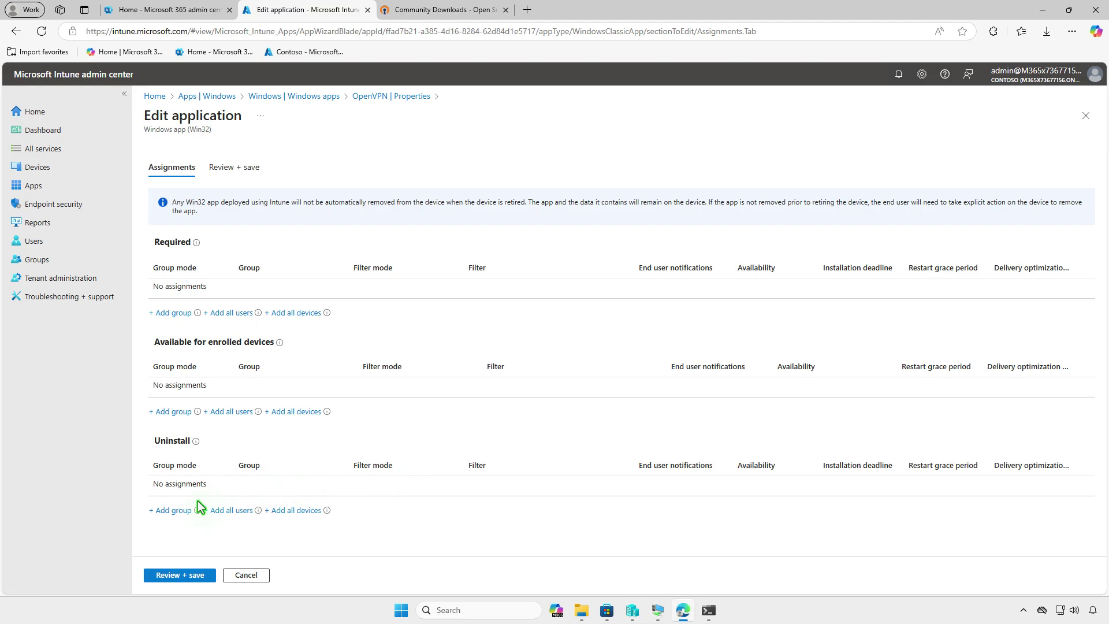
pyautogui.click(185, 511)
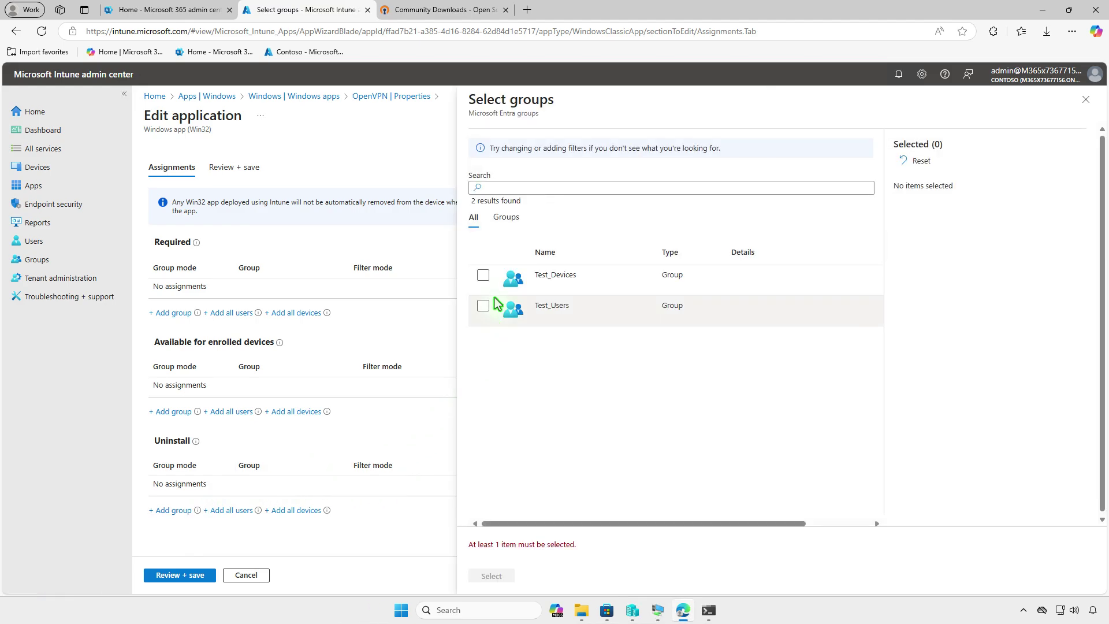
pyautogui.click(483, 275)
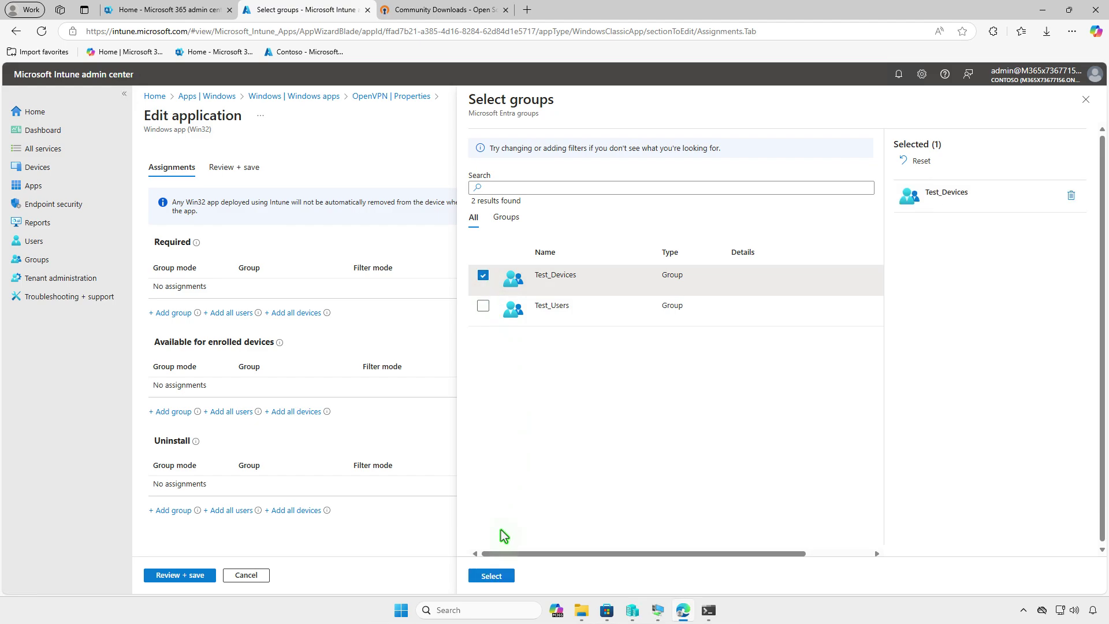
pyautogui.click(500, 576)
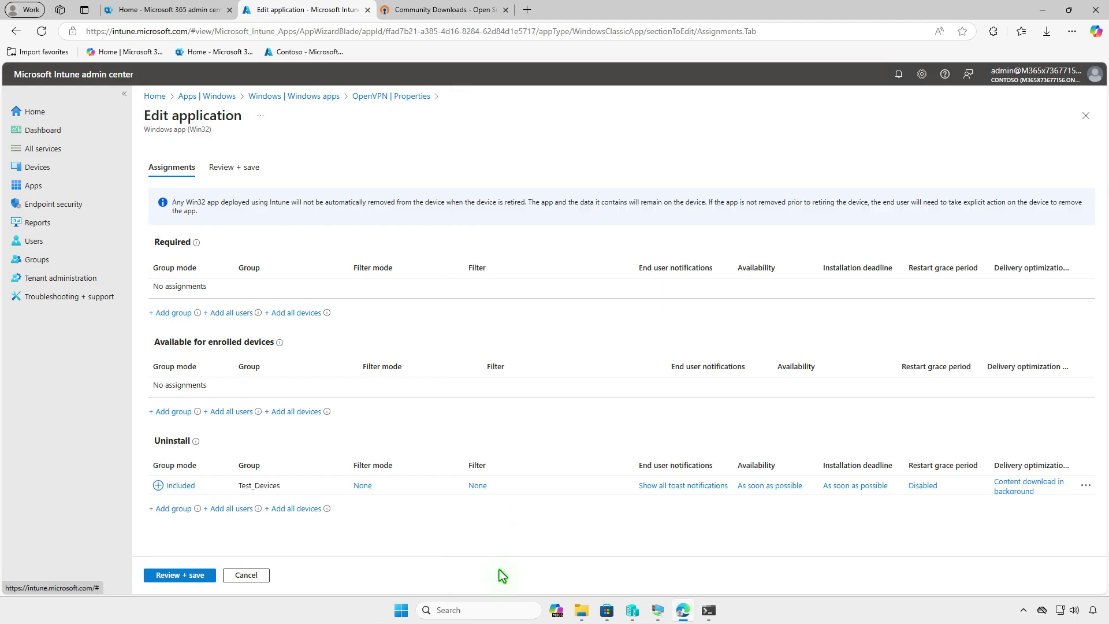
pyautogui.click(200, 576)
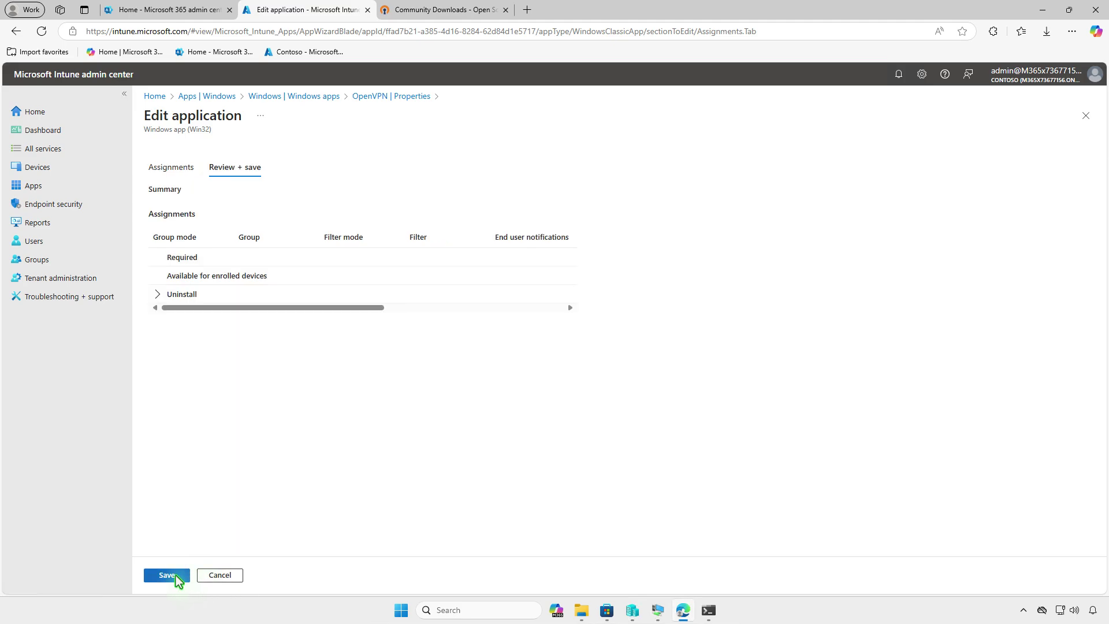
pyautogui.click(175, 576)
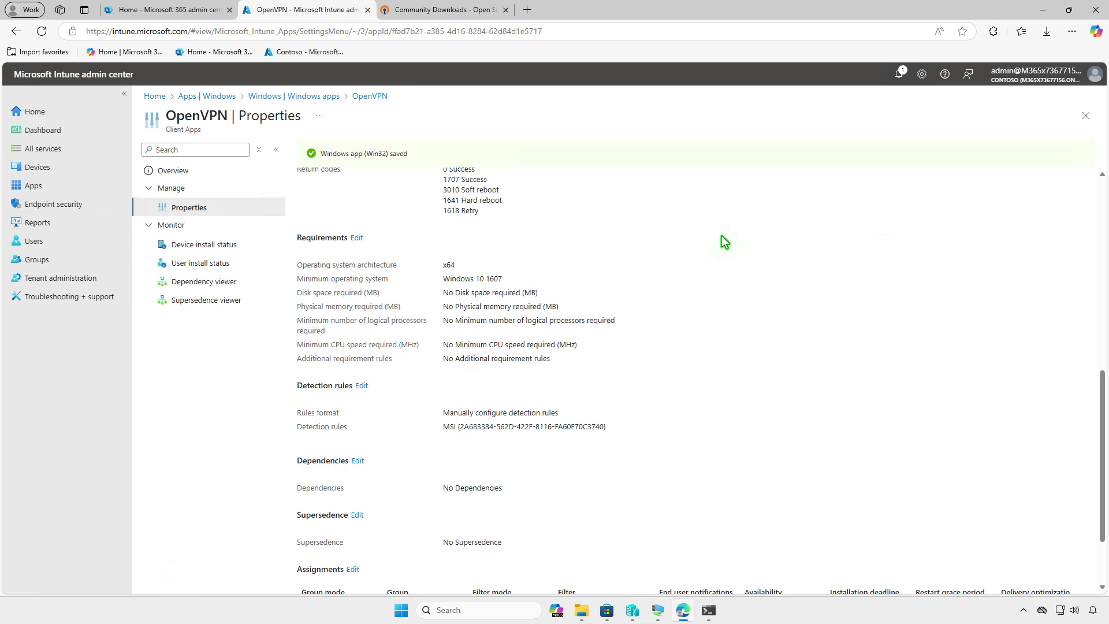
# Switch to the WIN10-CTL virtual machine, sync the device from Company Portal and check the notifications about the OpenVPN removal
pyautogui.click(1044, 9)
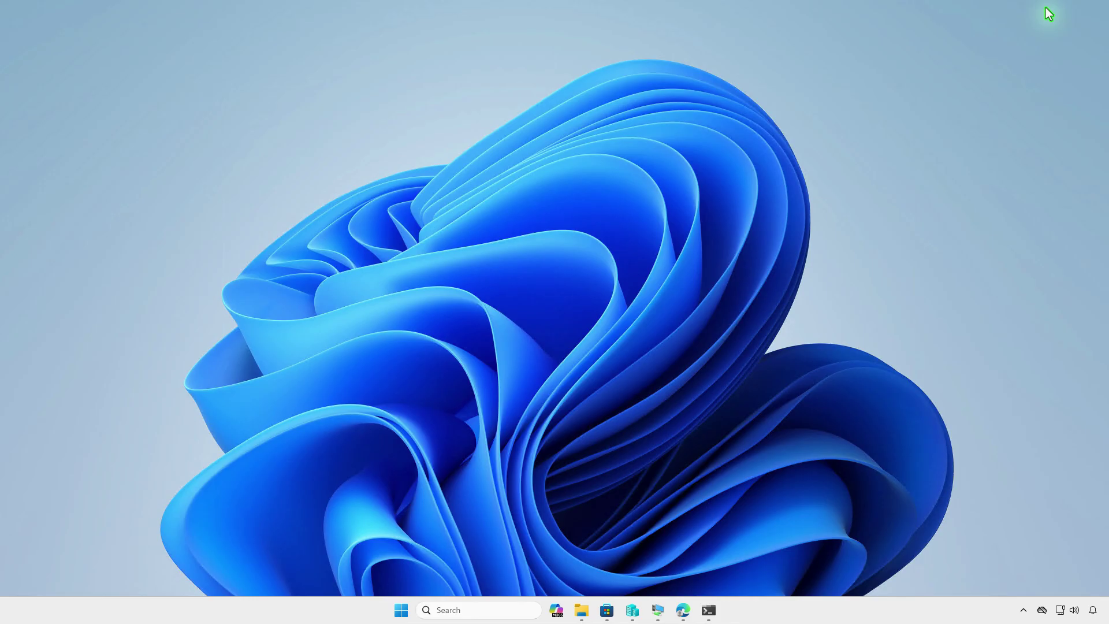
pyautogui.click(658, 610)
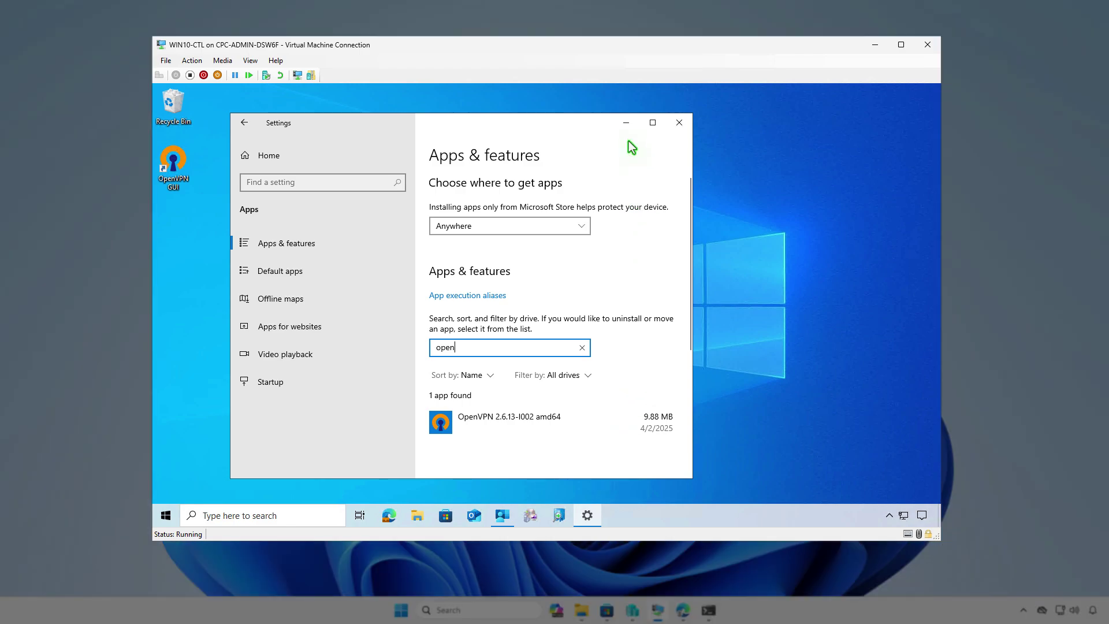
pyautogui.click(623, 124)
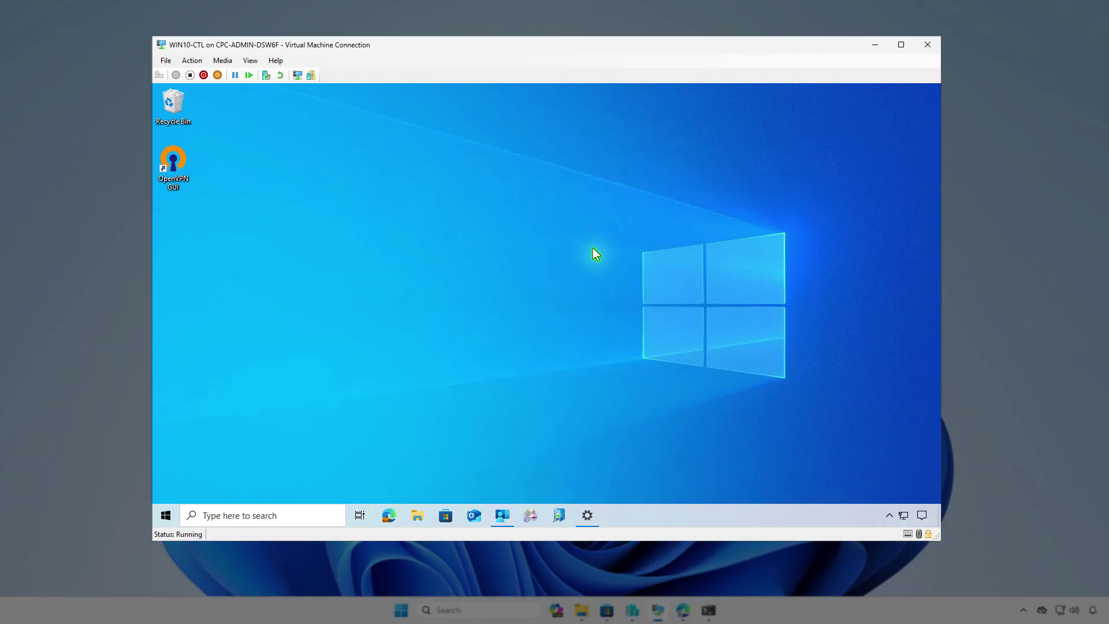
pyautogui.click(508, 515)
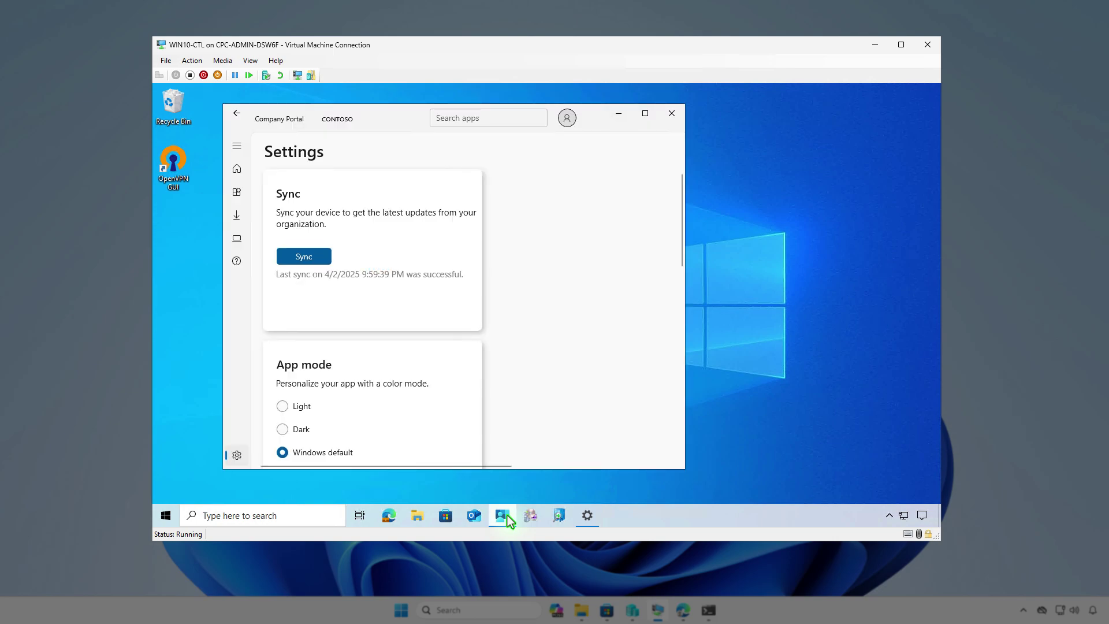
pyautogui.click(320, 258)
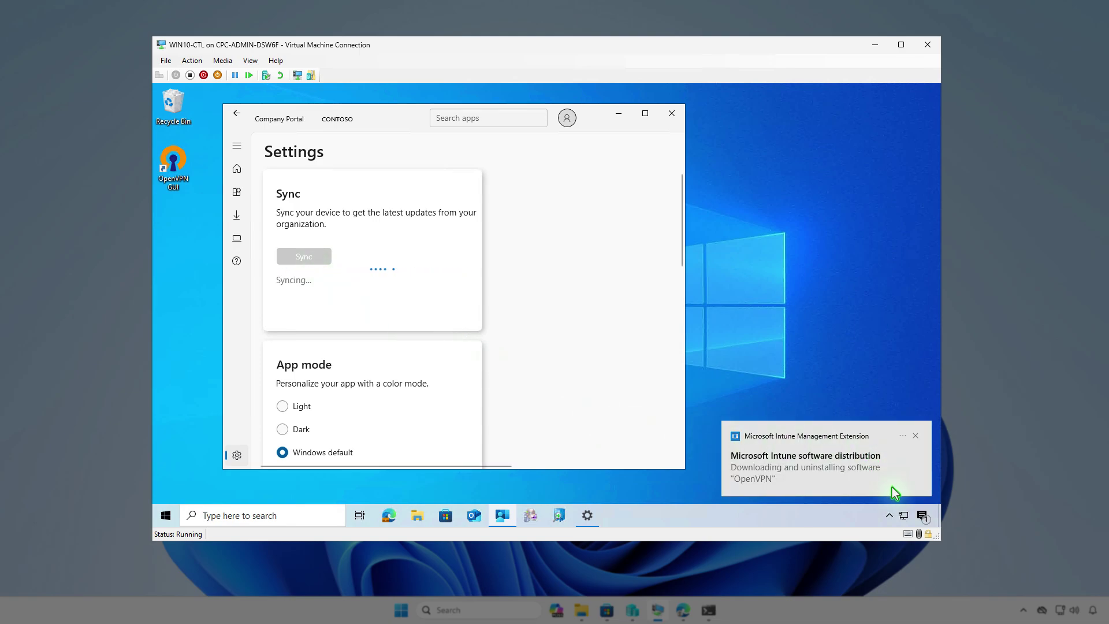
pyautogui.click(923, 516)
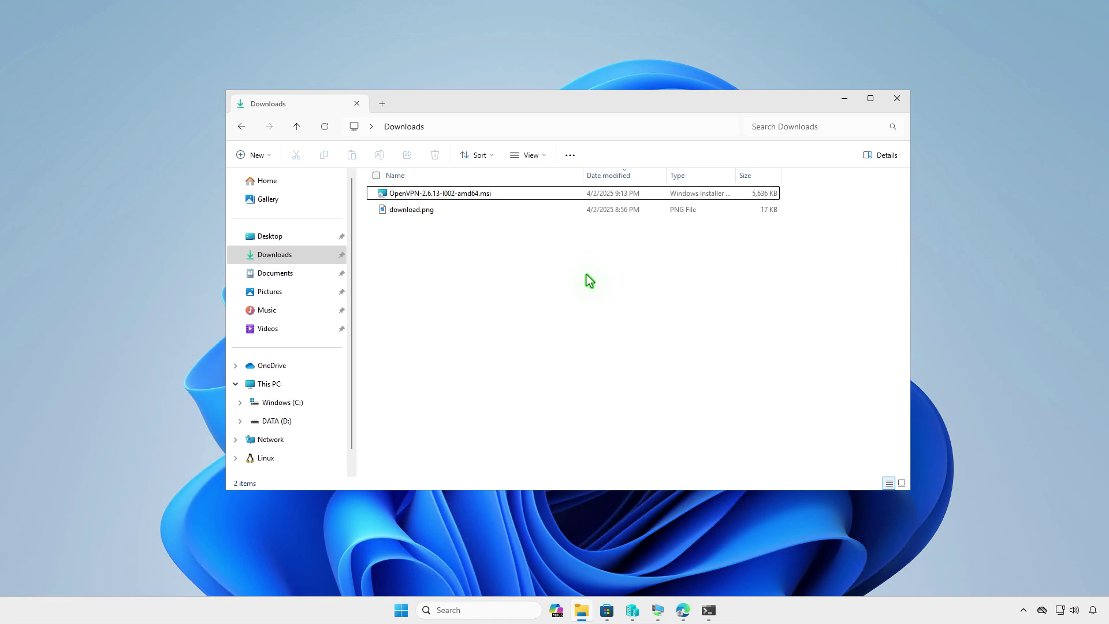
# Return to the Intune admin center in Edge and start creating a Windows app of type Line-of-business app
pyautogui.click(843, 104)
pyautogui.click(683, 610)
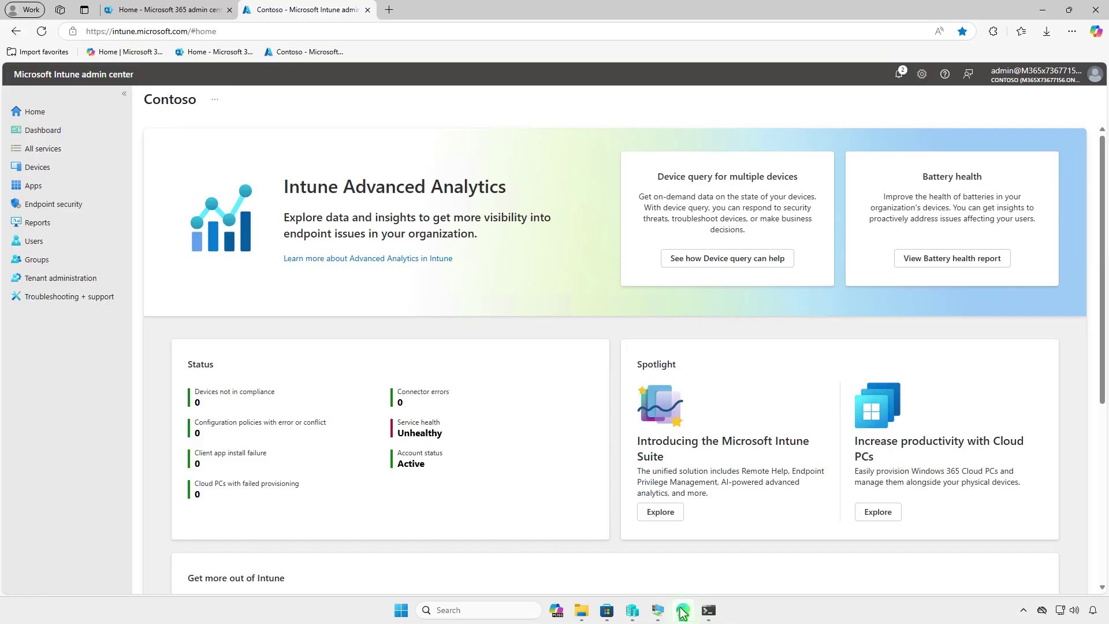
pyautogui.click(107, 188)
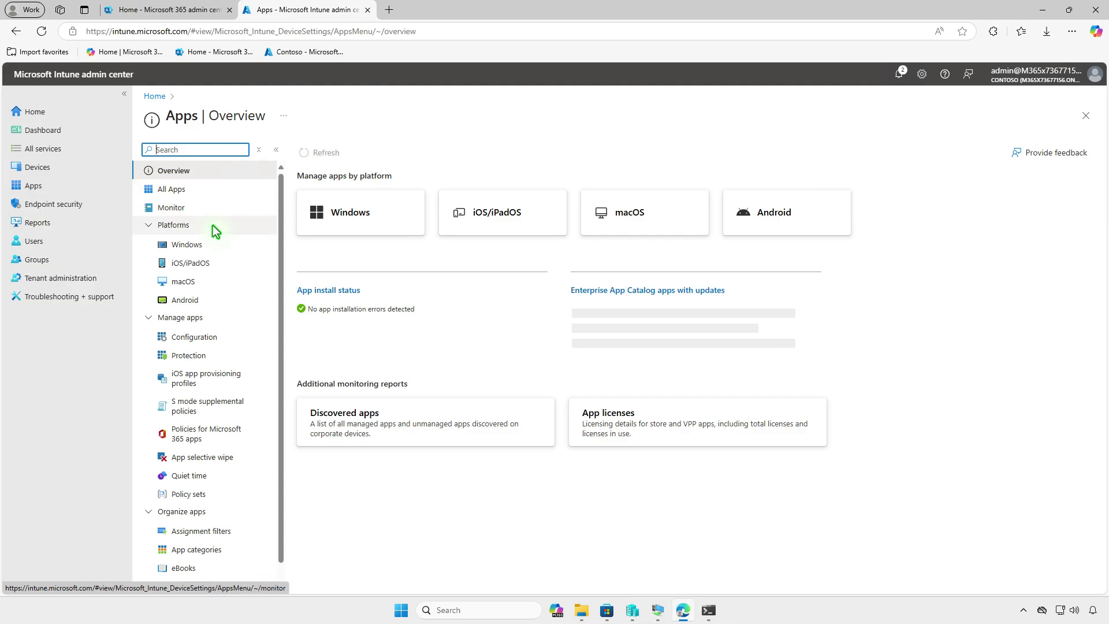
pyautogui.click(224, 247)
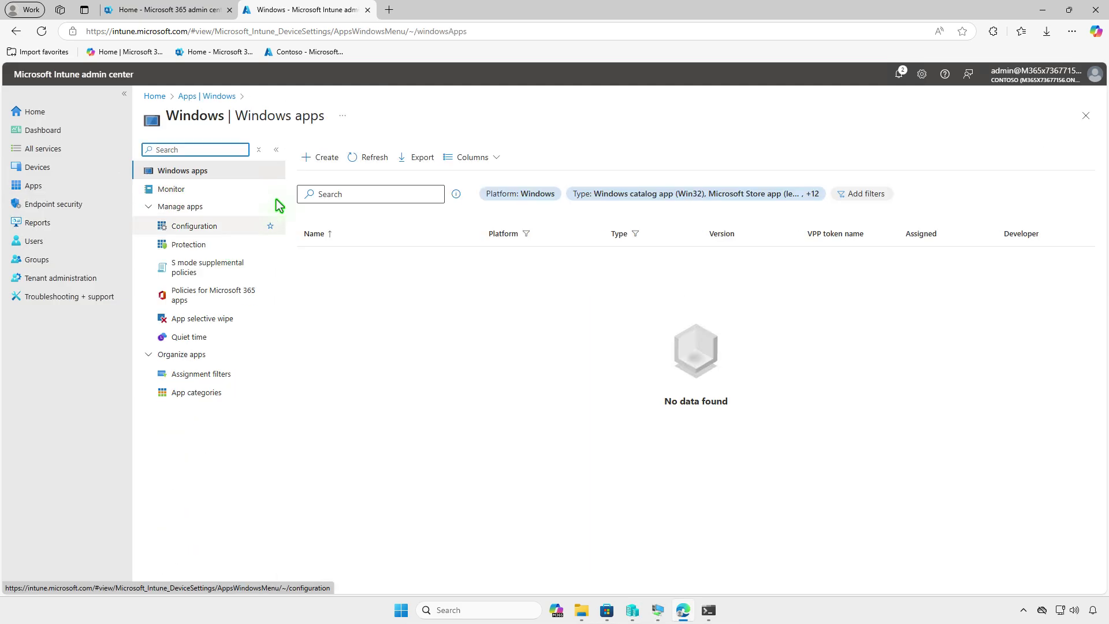
pyautogui.click(321, 164)
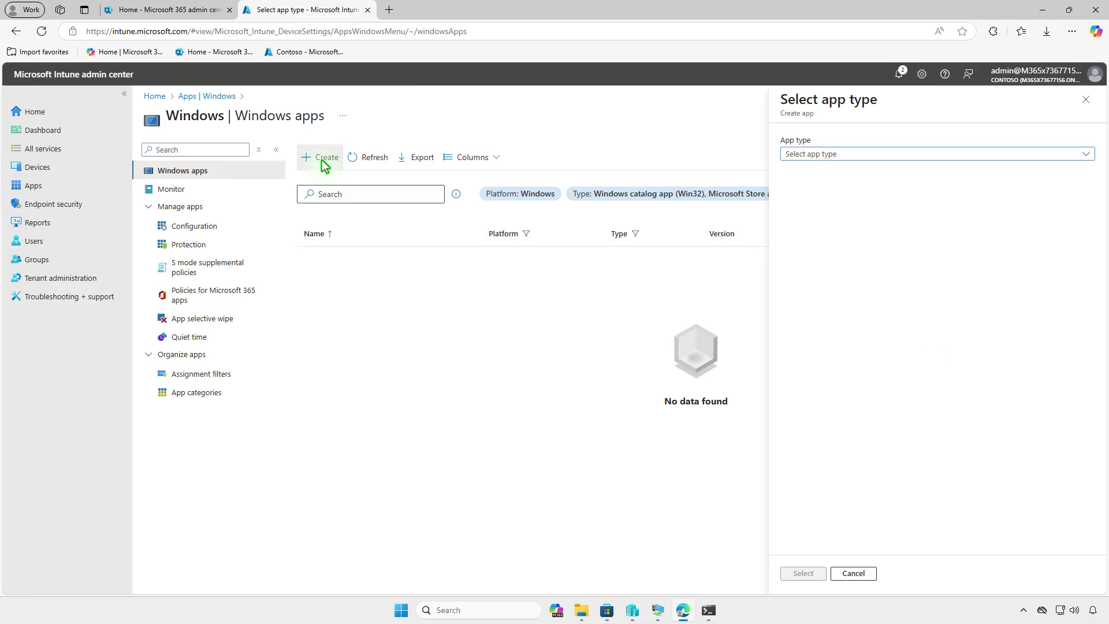
pyautogui.click(900, 155)
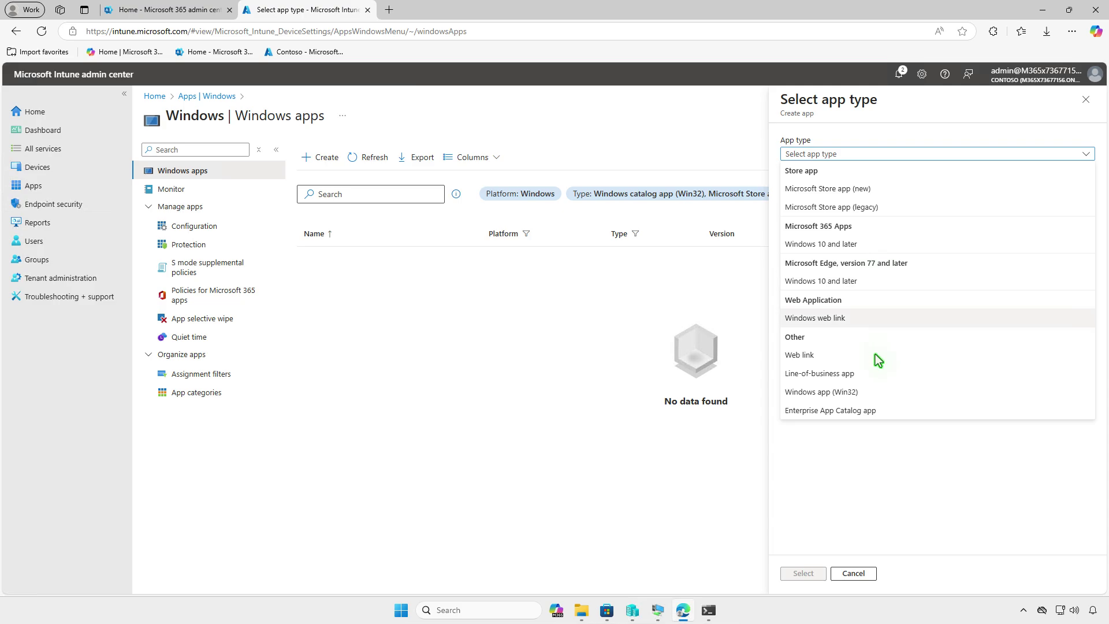
pyautogui.click(879, 375)
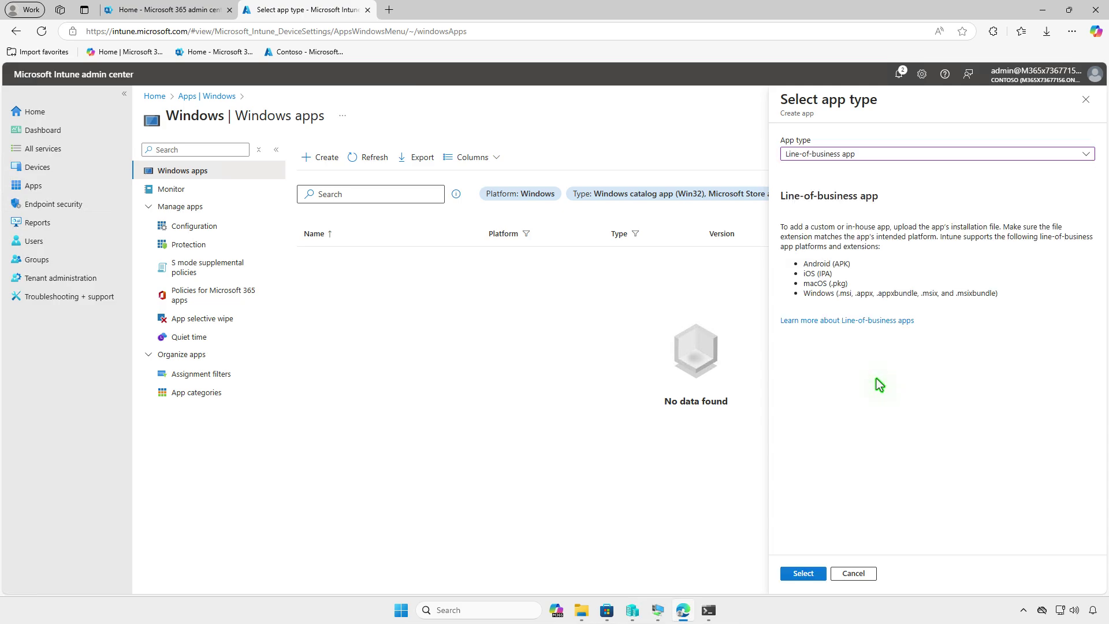
pyautogui.click(811, 573)
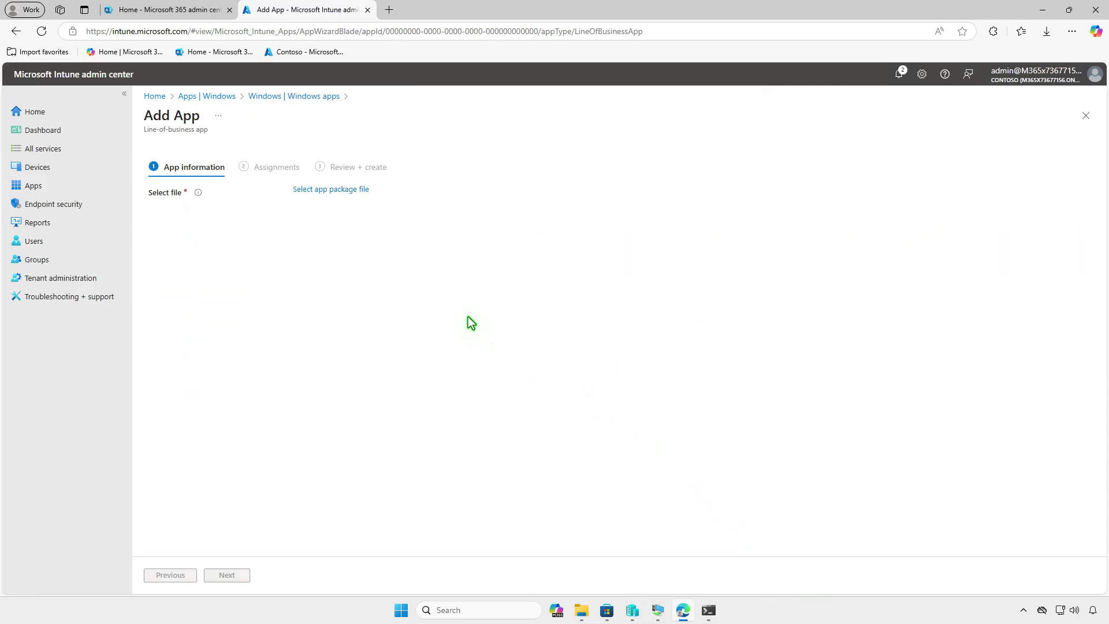
# Select OpenVPN-2.6.13-I002-amd64.msi from Downloads as the app package file, with OpenVPN as the app's name and publisher
pyautogui.click(352, 190)
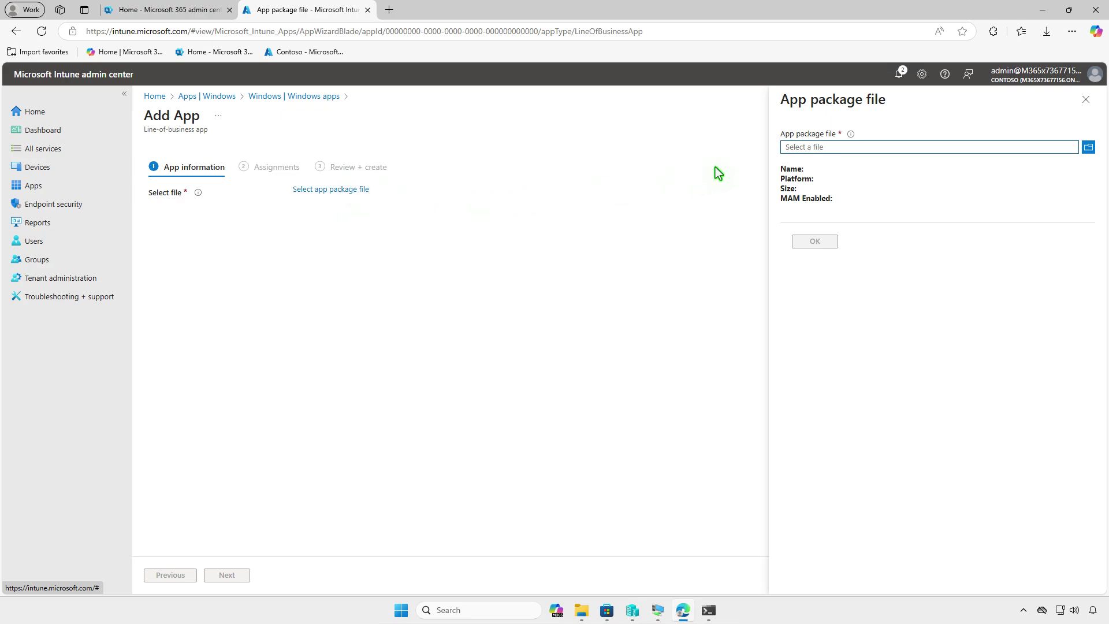
pyautogui.click(833, 147)
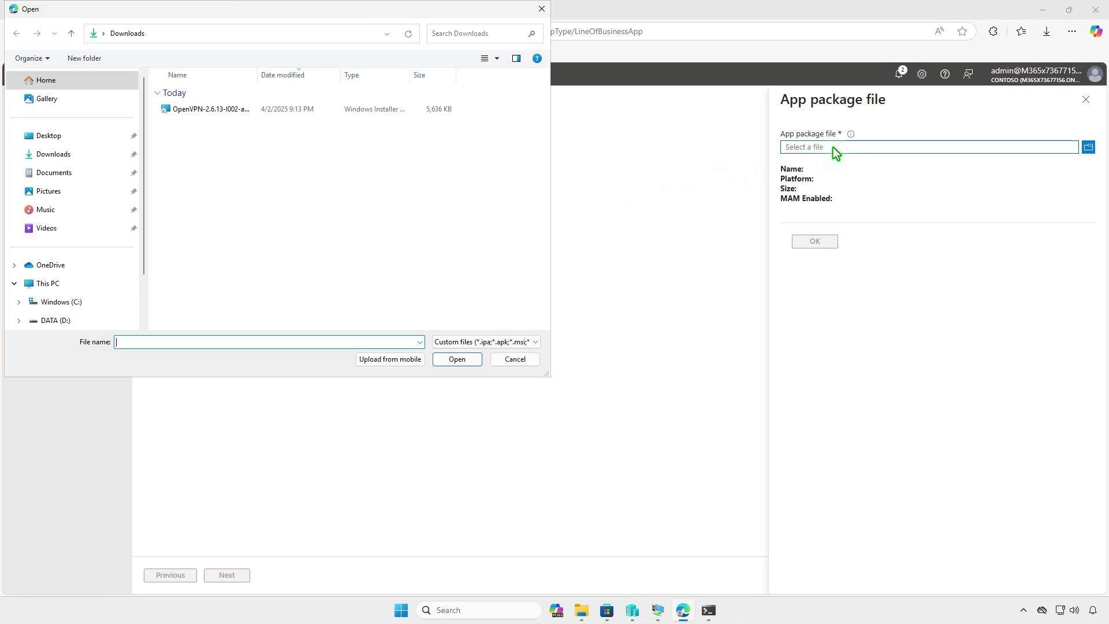
pyautogui.click(278, 109)
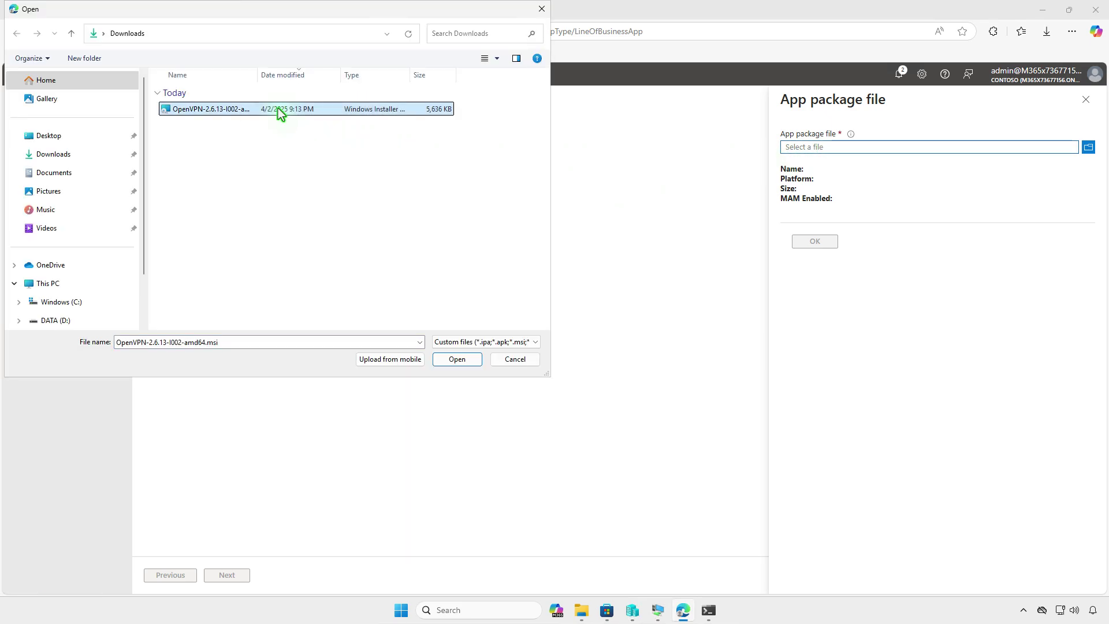
pyautogui.click(457, 358)
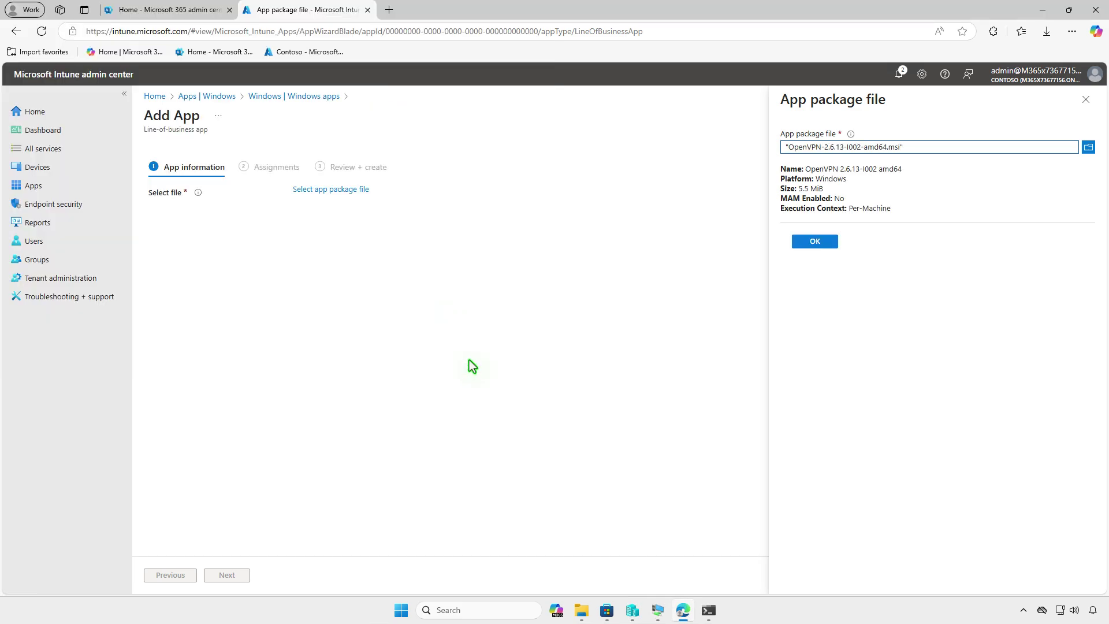
pyautogui.click(804, 243)
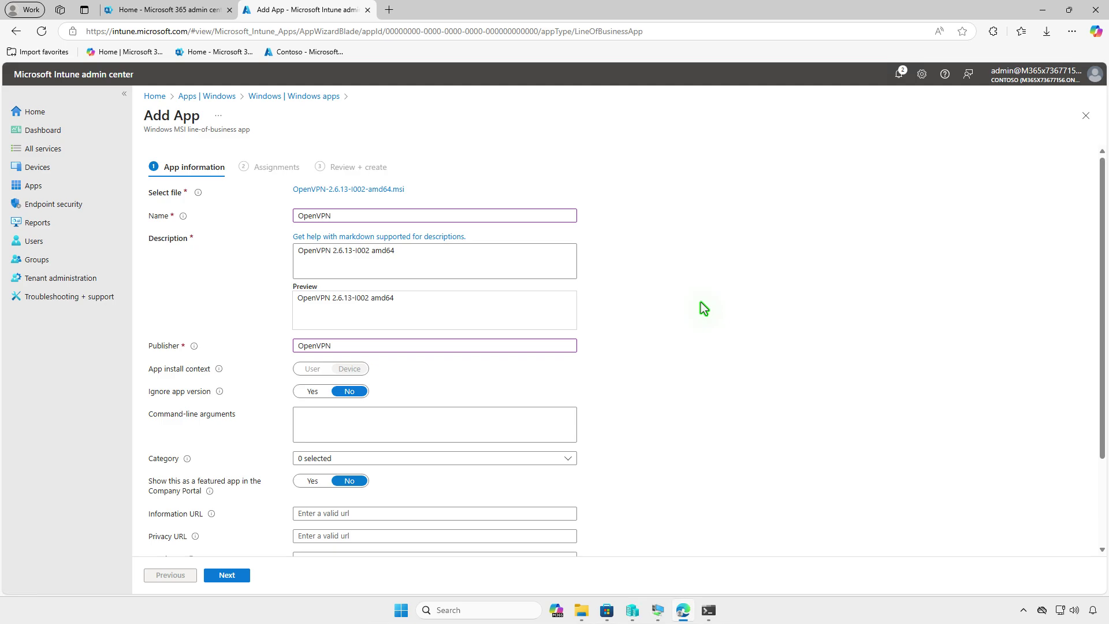
# Upload download.png as the app's logo and proceed to the assignments
pyautogui.scroll(-2, 701, 303)
pyautogui.click(327, 522)
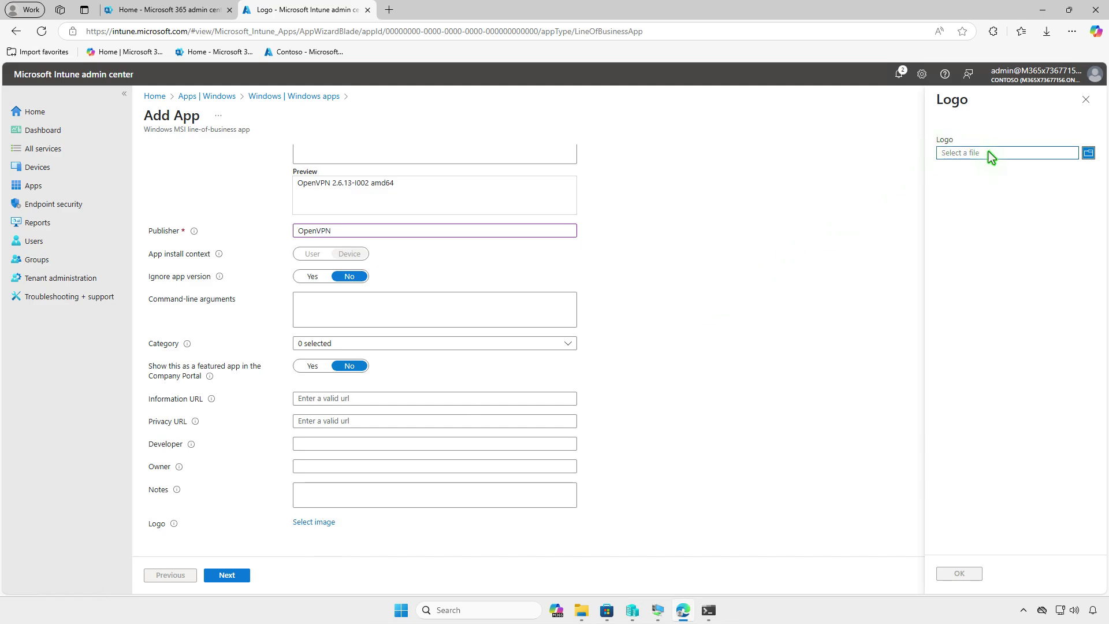
pyautogui.click(989, 151)
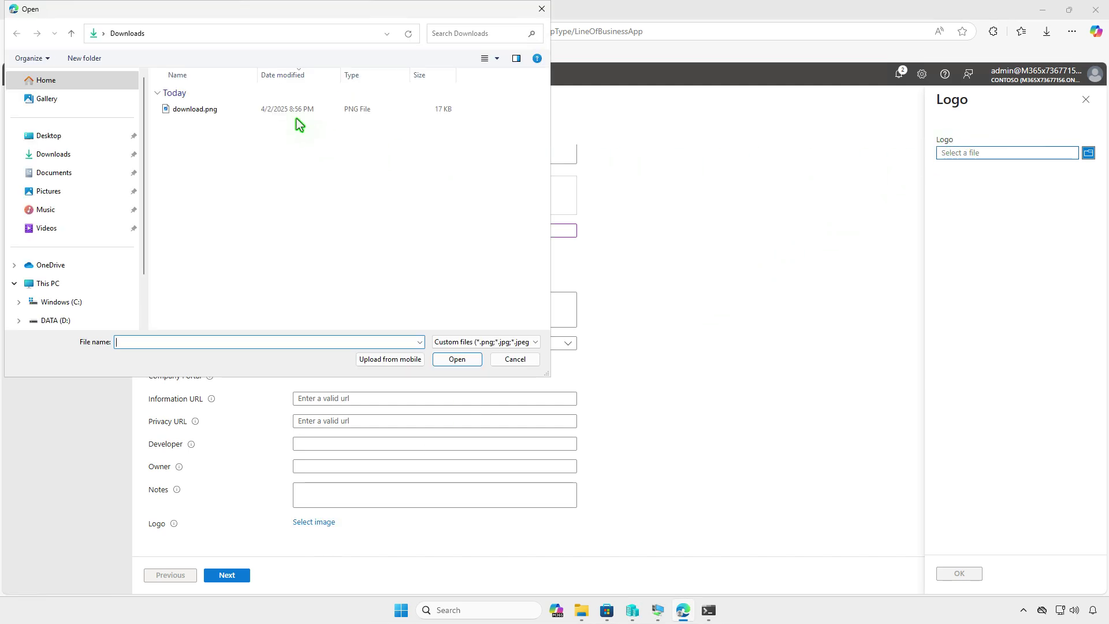
pyautogui.click(293, 113)
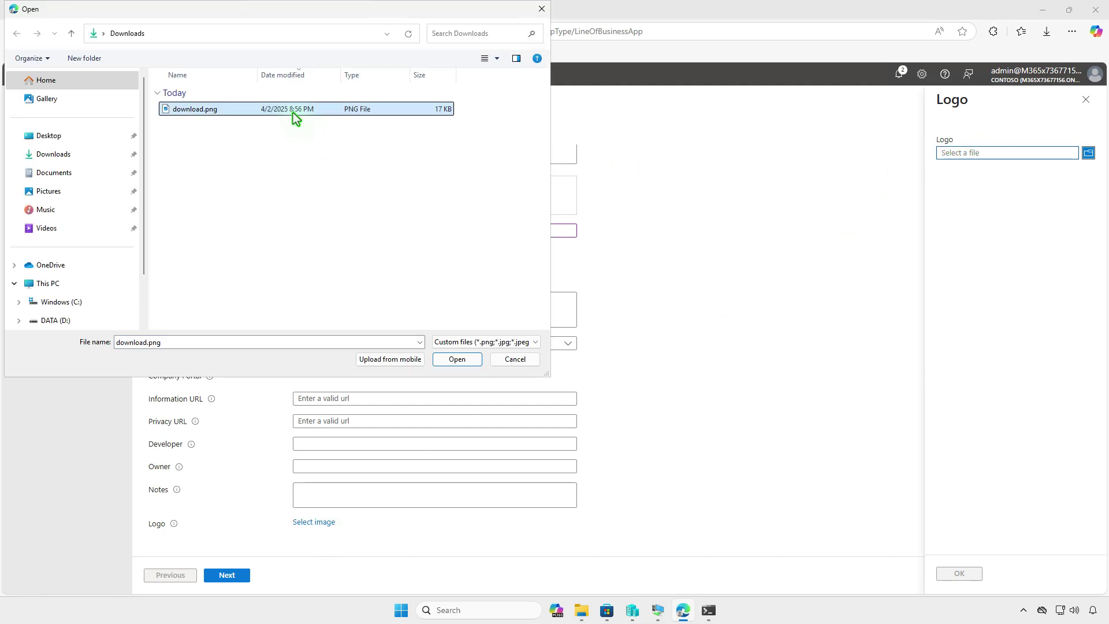
pyautogui.click(458, 359)
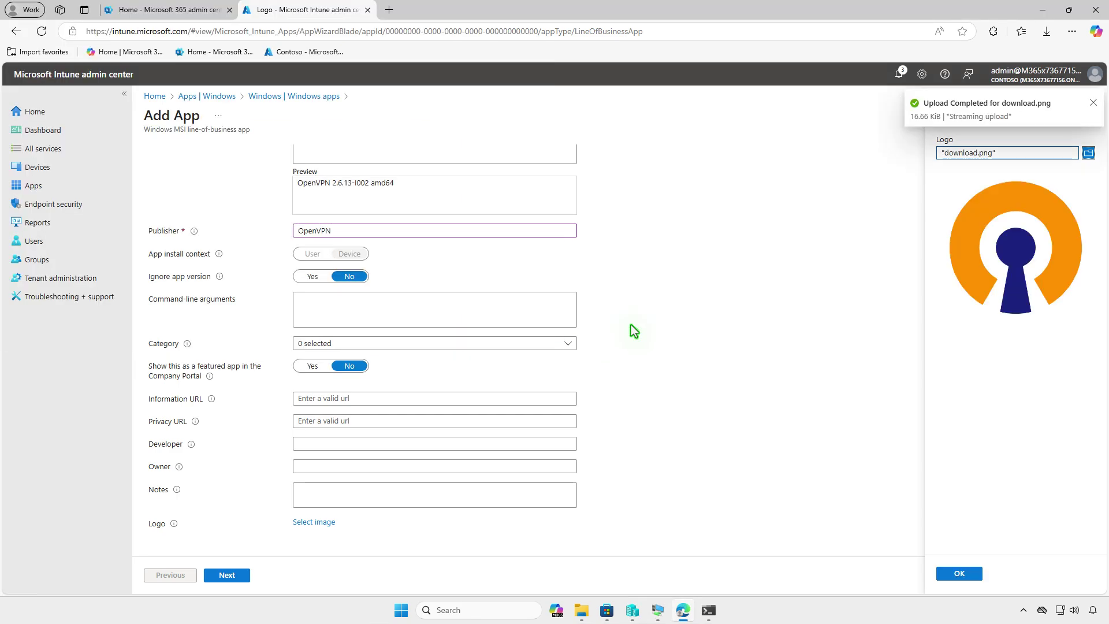
pyautogui.click(958, 573)
pyautogui.scroll(-2, 631, 477)
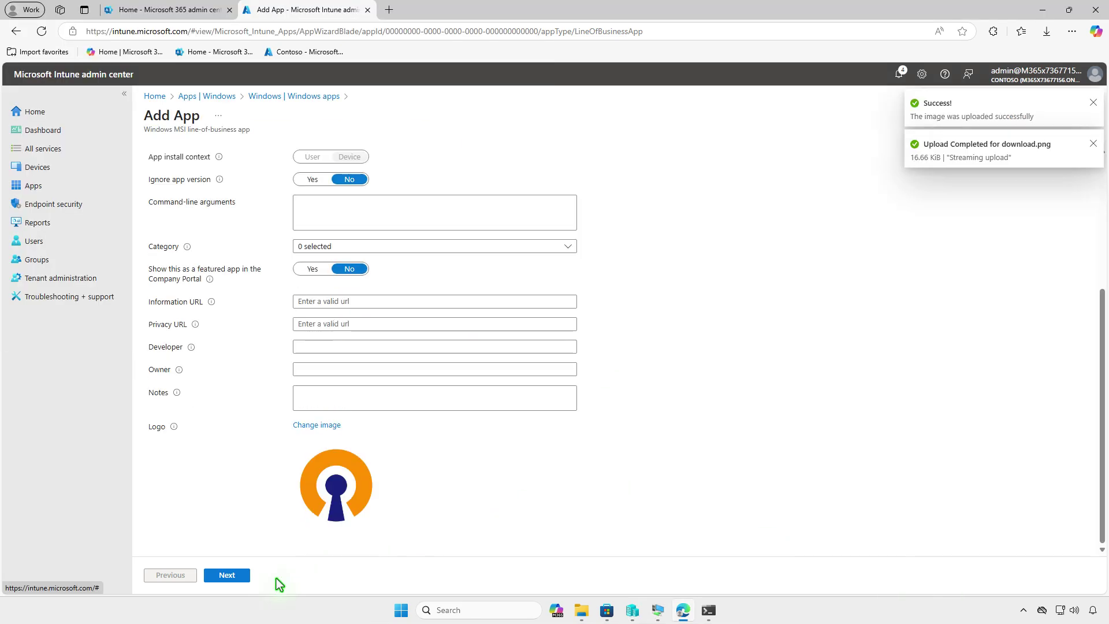
pyautogui.click(230, 577)
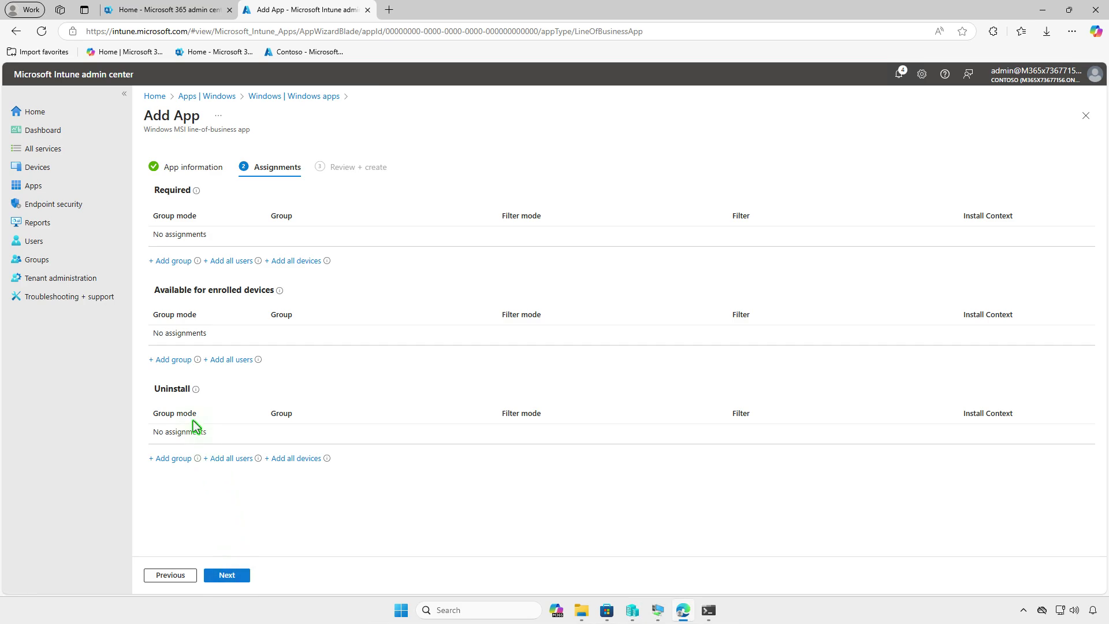
# Make the app available for enrolled devices to the Test_Users group and proceed to the review of the new app
pyautogui.click(173, 360)
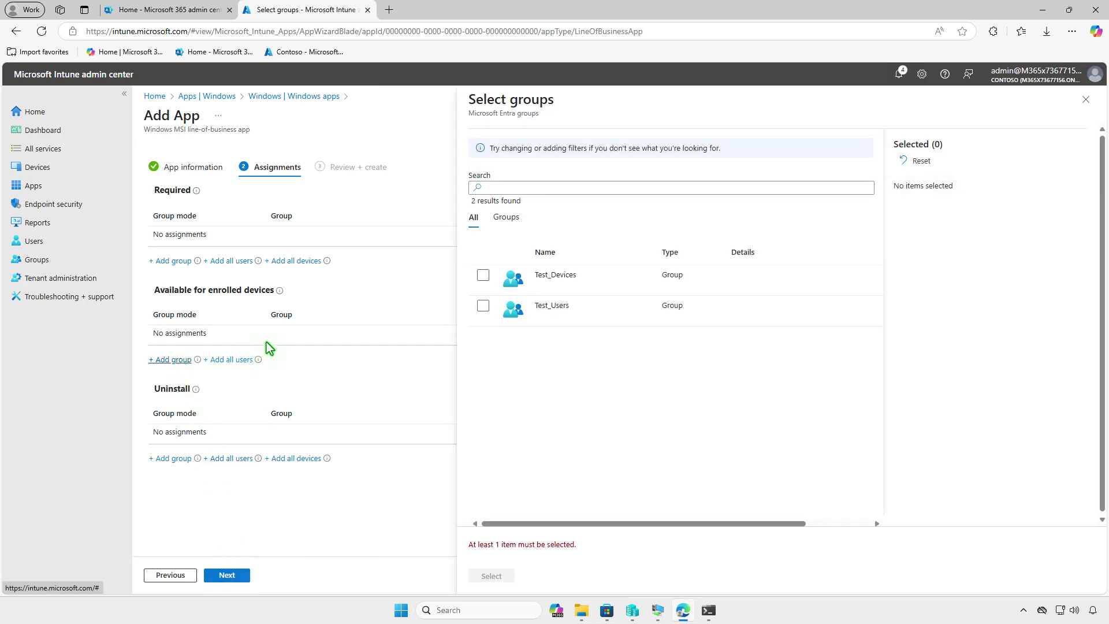
pyautogui.click(484, 306)
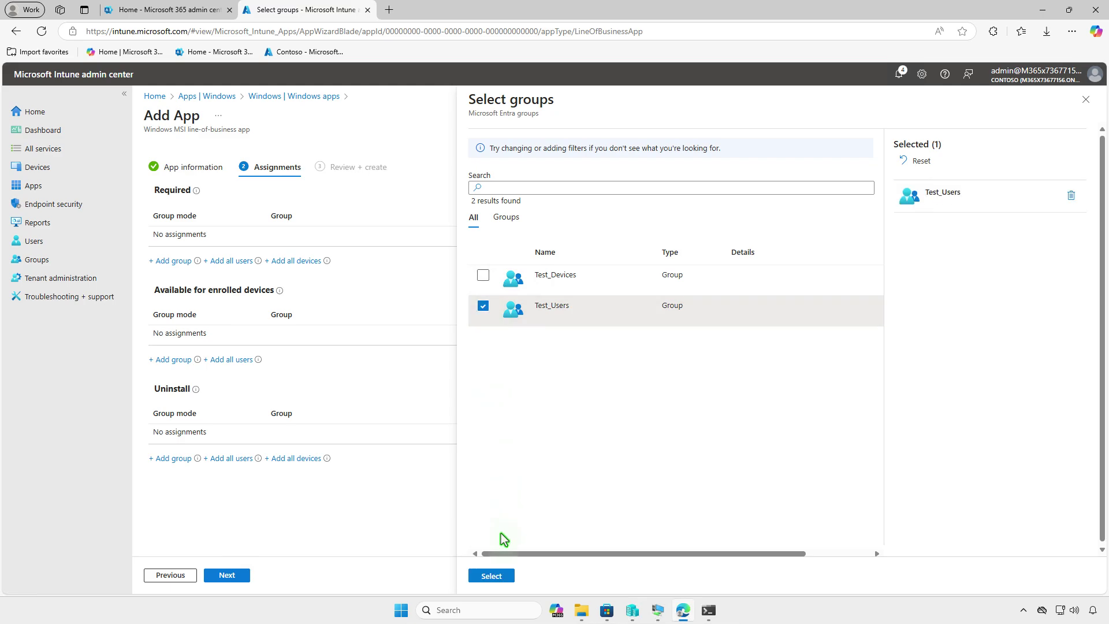
pyautogui.click(492, 576)
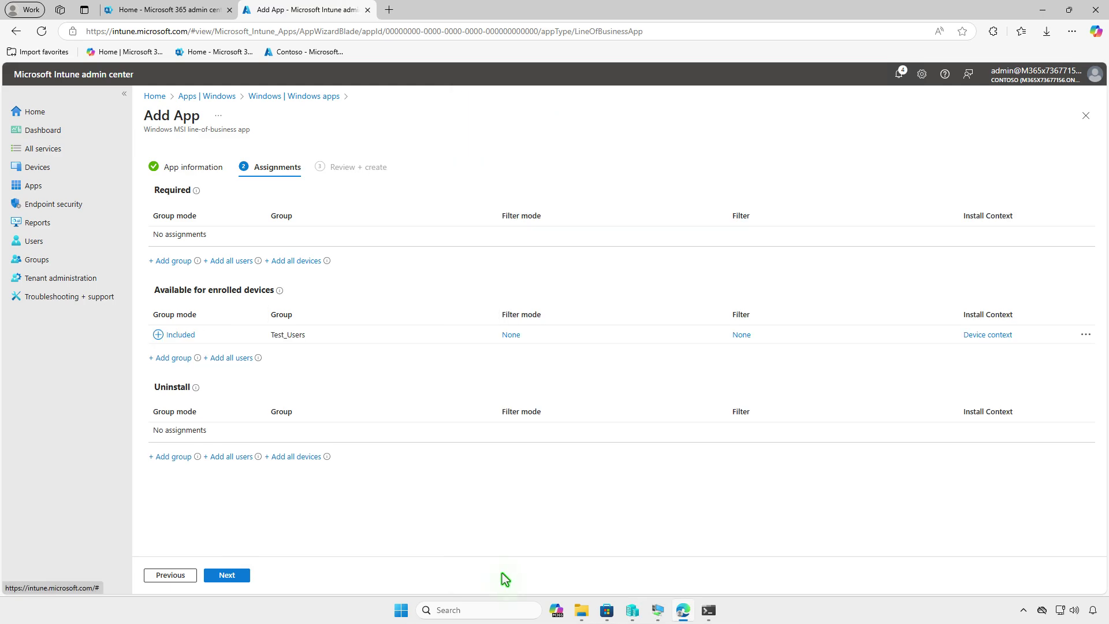
pyautogui.click(227, 575)
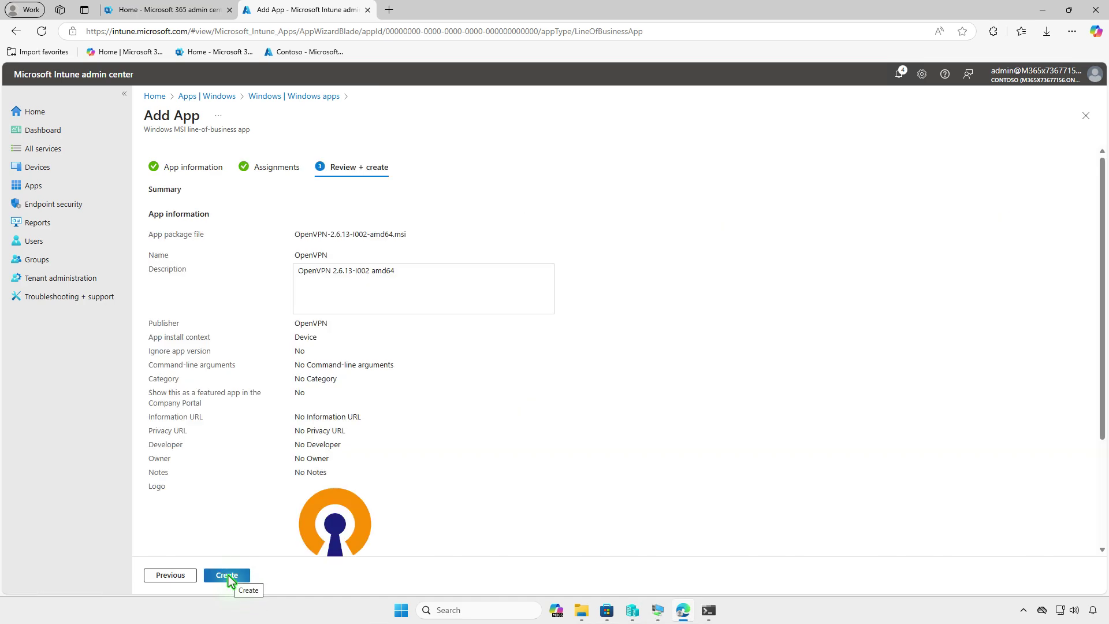
# Create the reviewed OpenVPN line-of-business app and minimize the browser
pyautogui.click(228, 575)
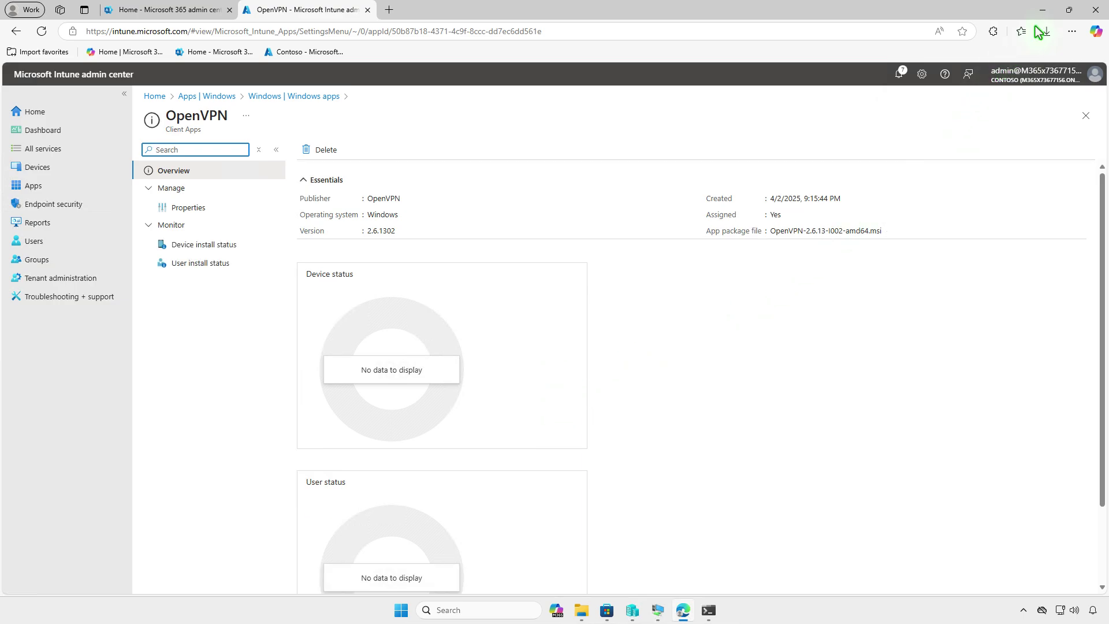
pyautogui.click(1042, 10)
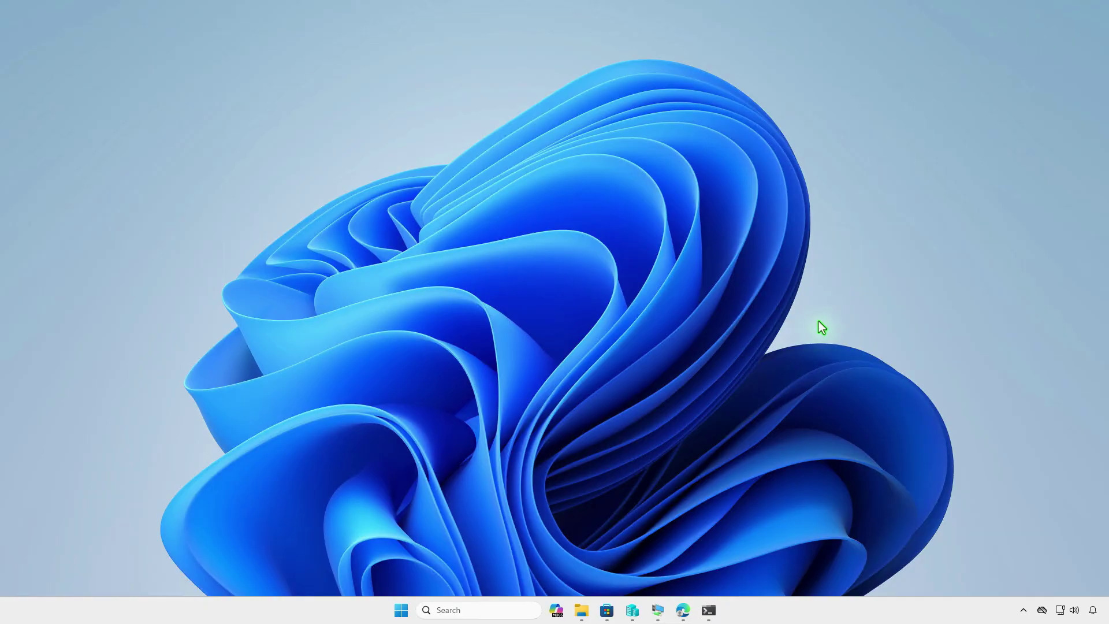
# Switch to the WIN10-CTL virtual machine and install OpenVPN from the apps in Company Portal
pyautogui.click(658, 610)
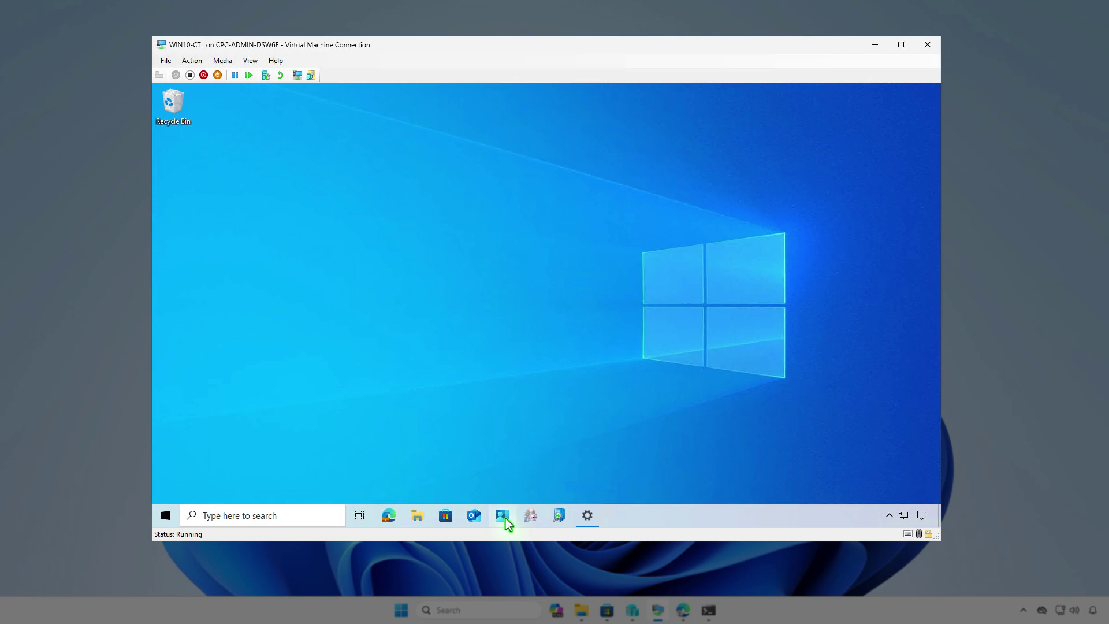
pyautogui.click(505, 518)
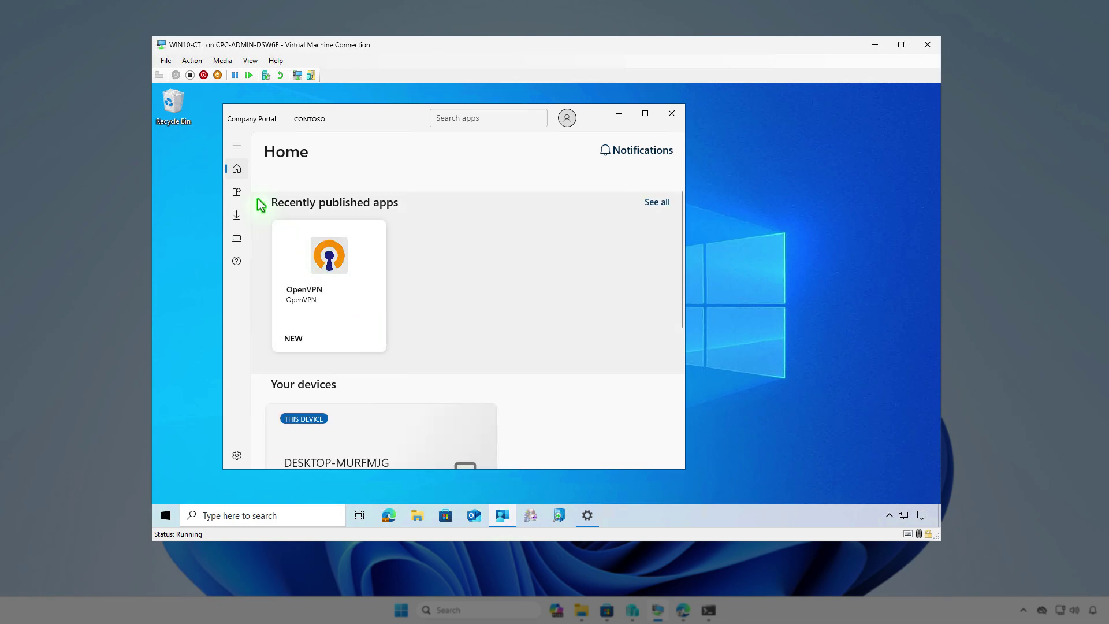
pyautogui.click(237, 192)
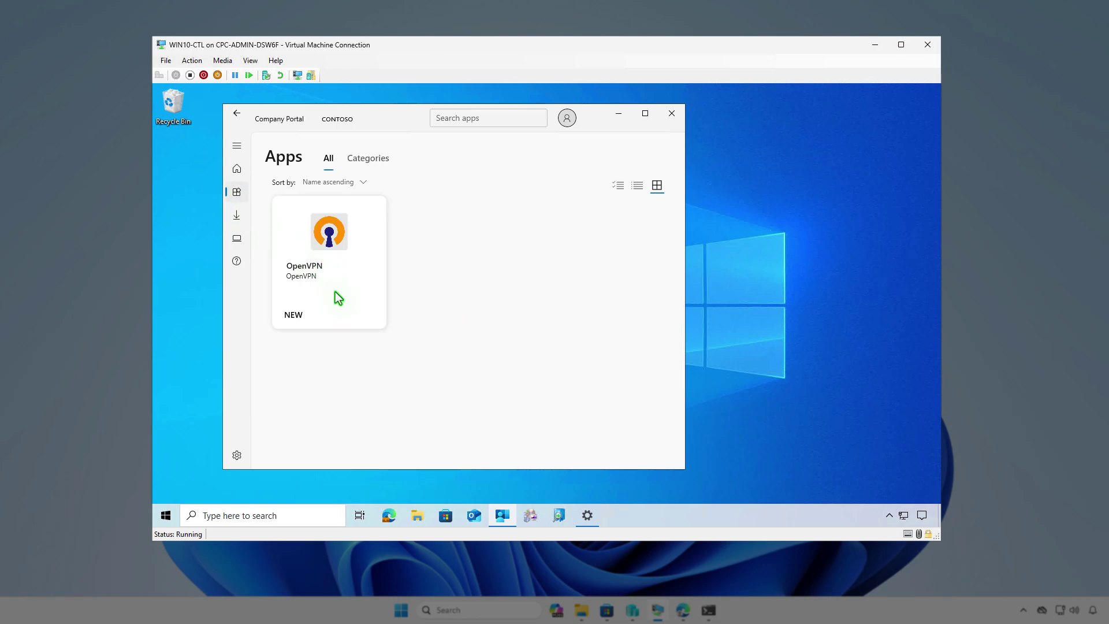
pyautogui.click(335, 292)
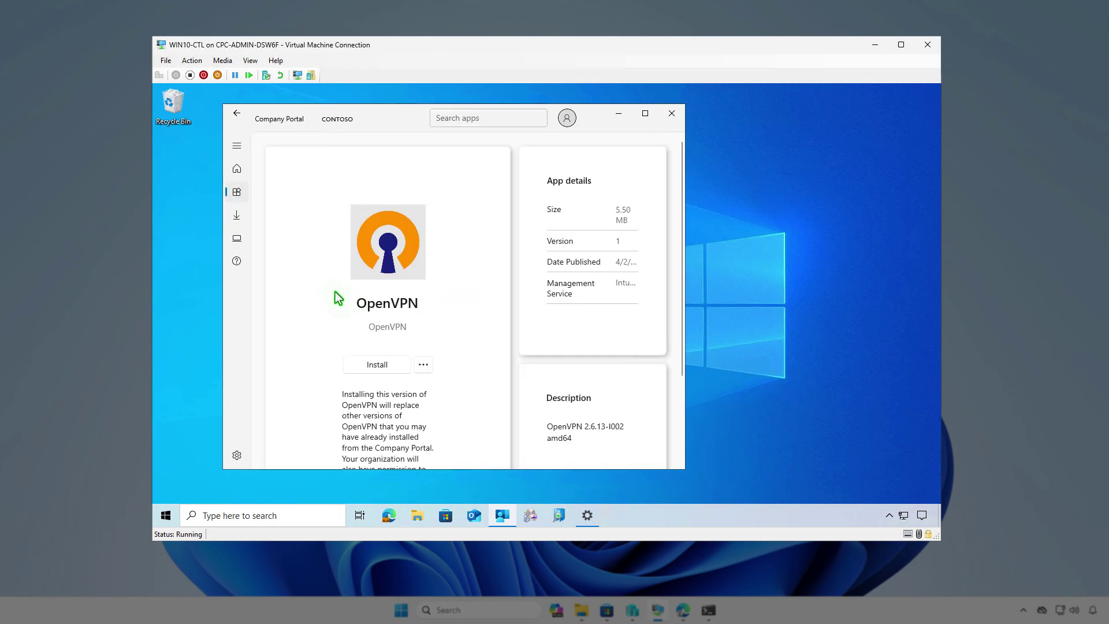
pyautogui.click(389, 368)
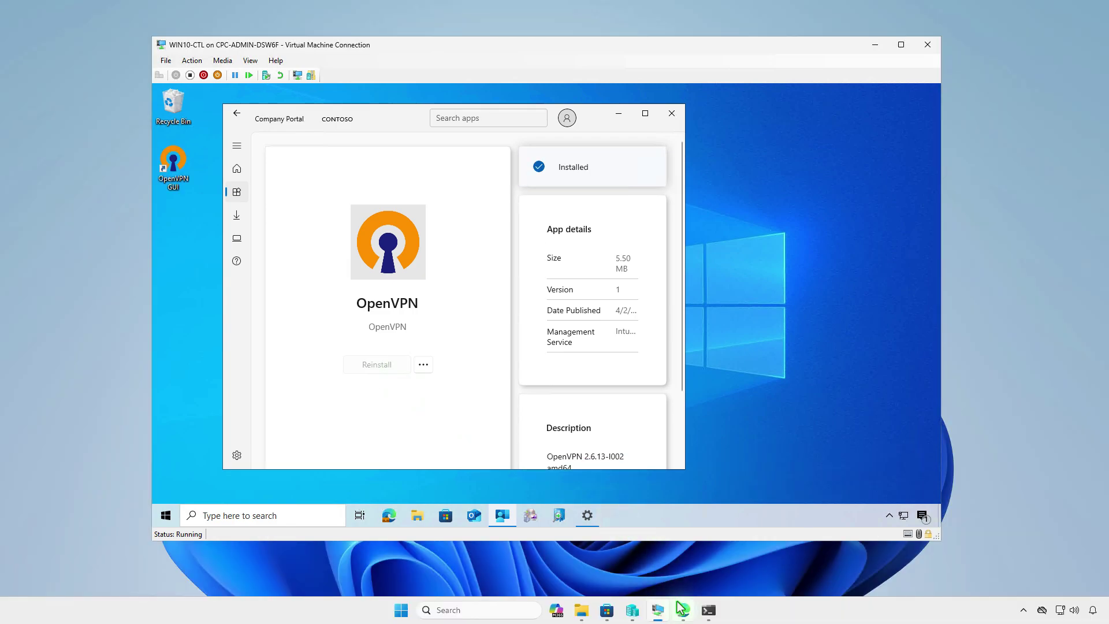
# Return to the Intune admin center in Edge and delete OpenVPN's available assignment for Test_Users in the app properties
pyautogui.click(682, 609)
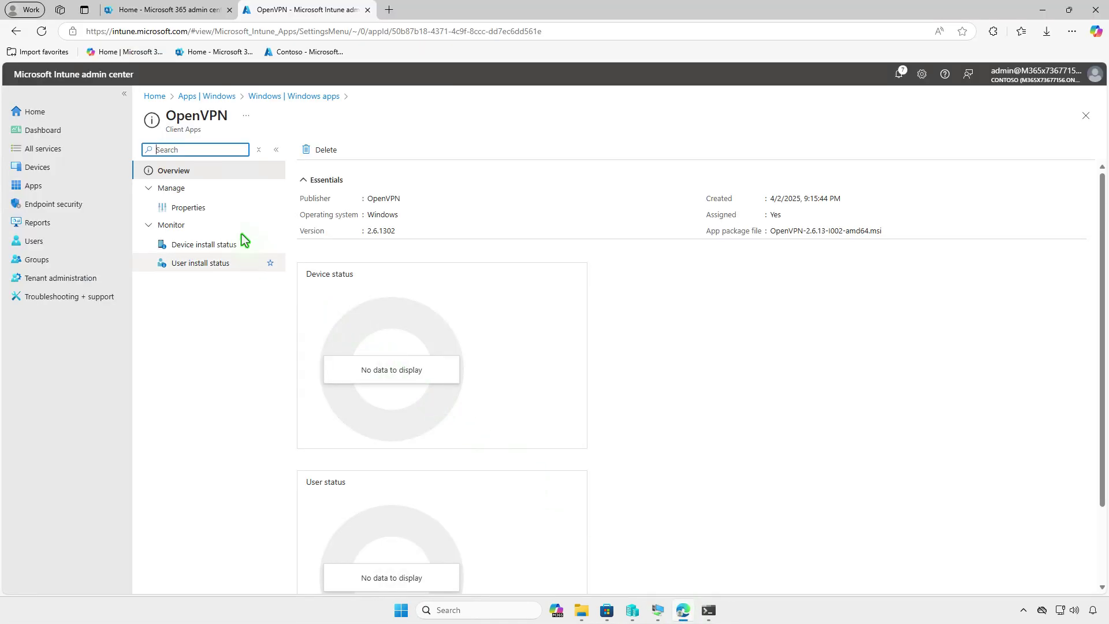
pyautogui.click(219, 212)
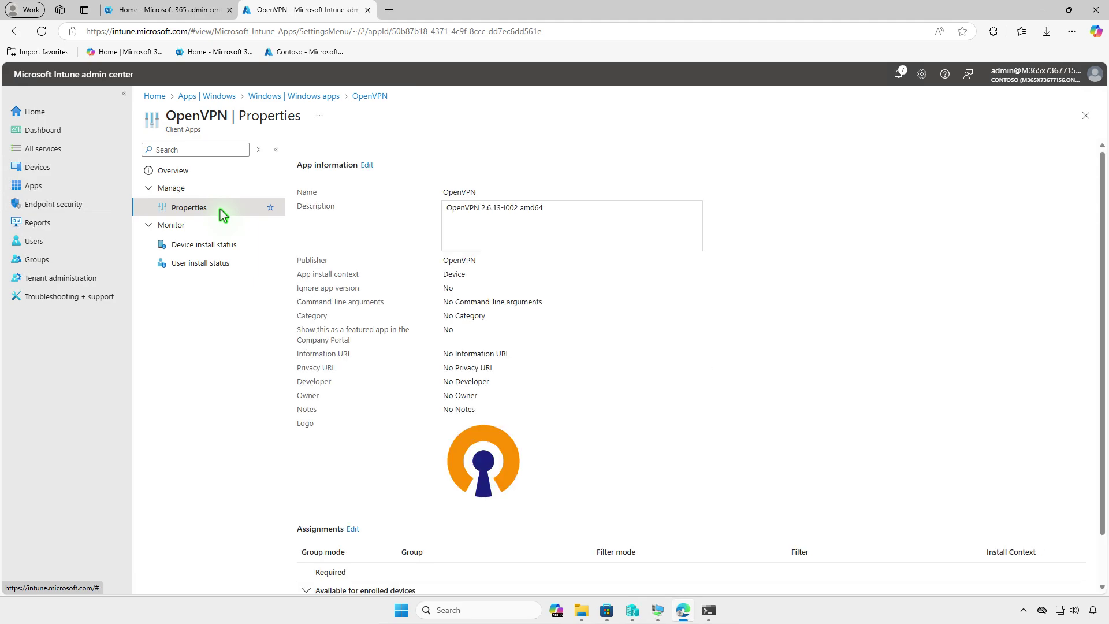
pyautogui.scroll(-2, 598, 324)
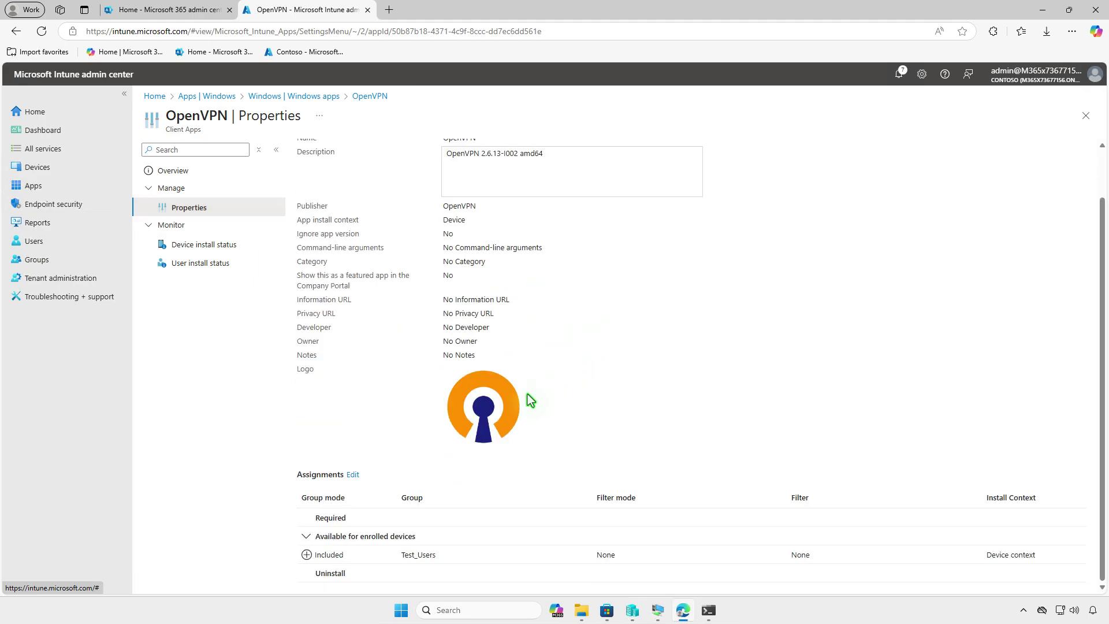
pyautogui.click(355, 476)
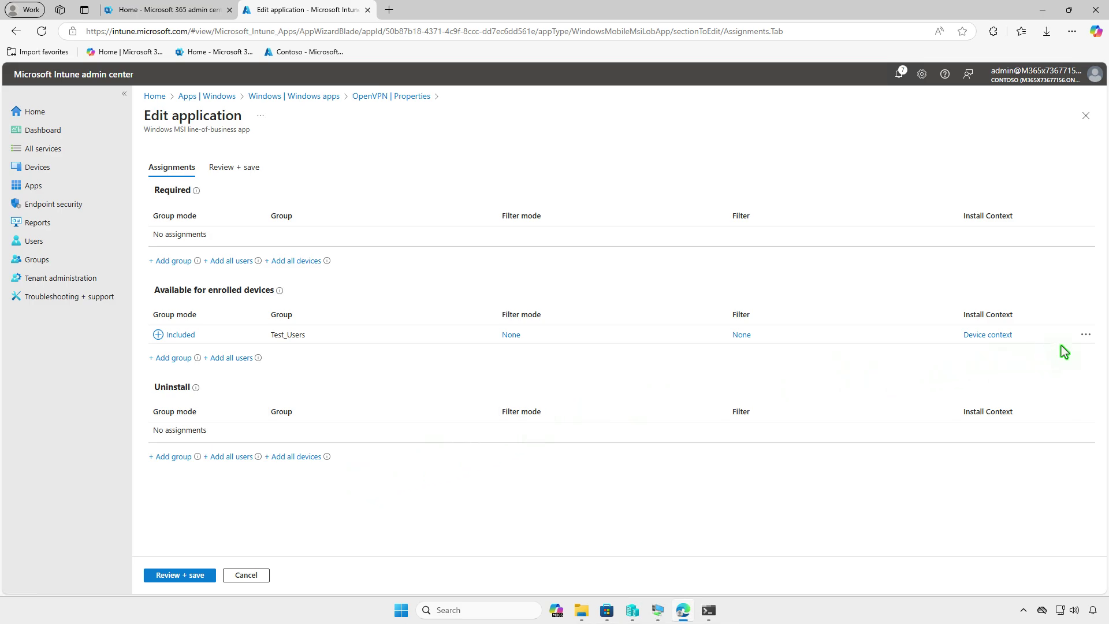
pyautogui.click(1086, 336)
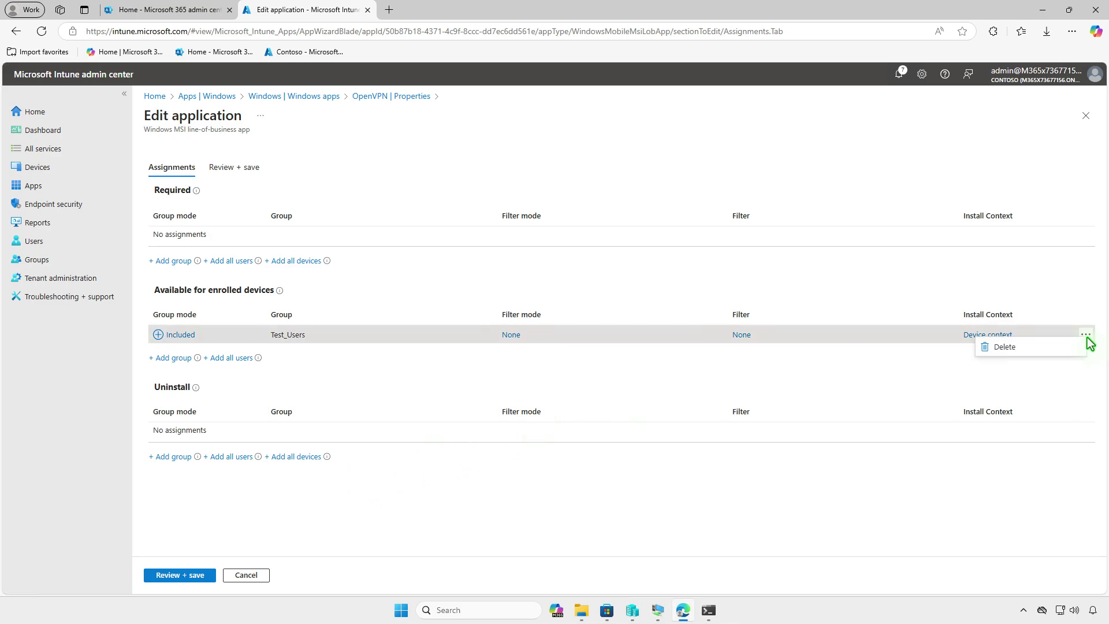
pyautogui.click(1046, 354)
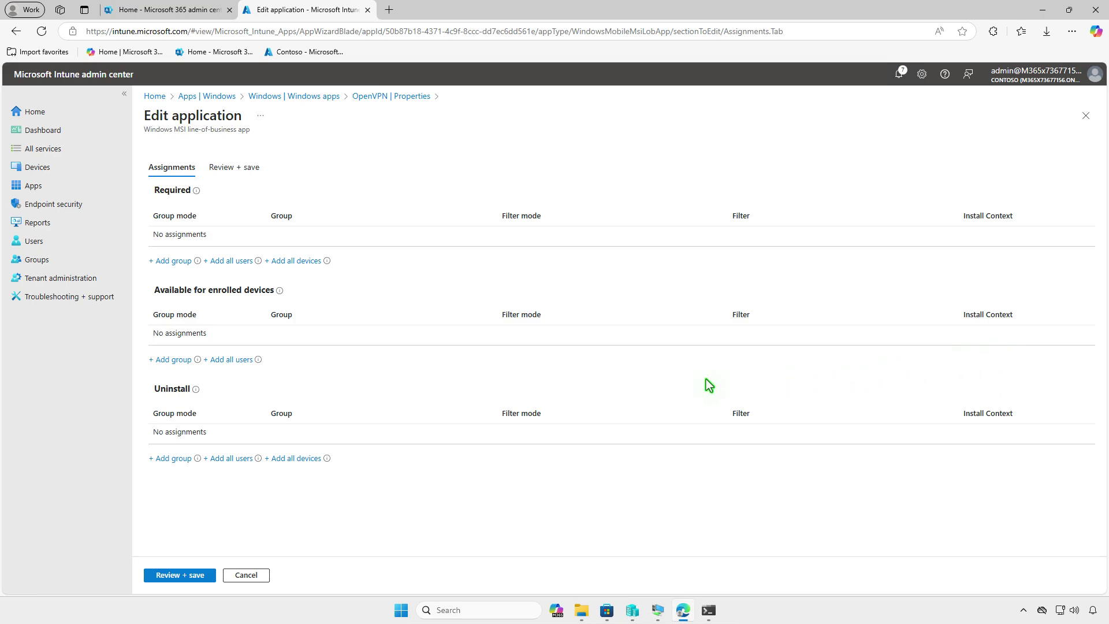
# Add the Test_Devices group to OpenVPN's uninstall assignments and save the application changes
pyautogui.click(178, 459)
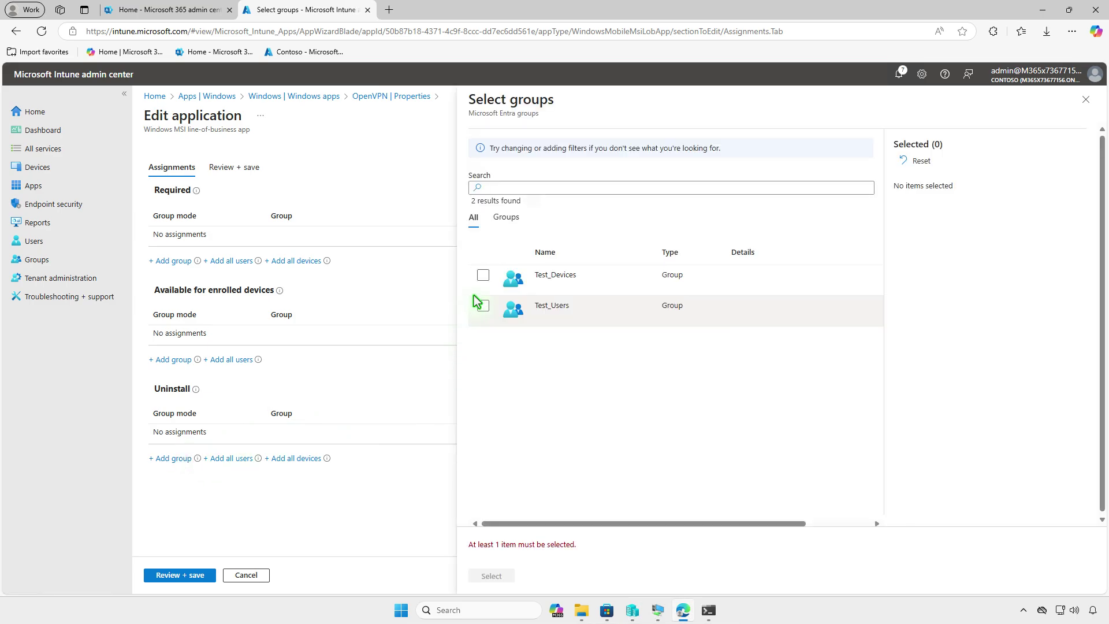
pyautogui.click(483, 275)
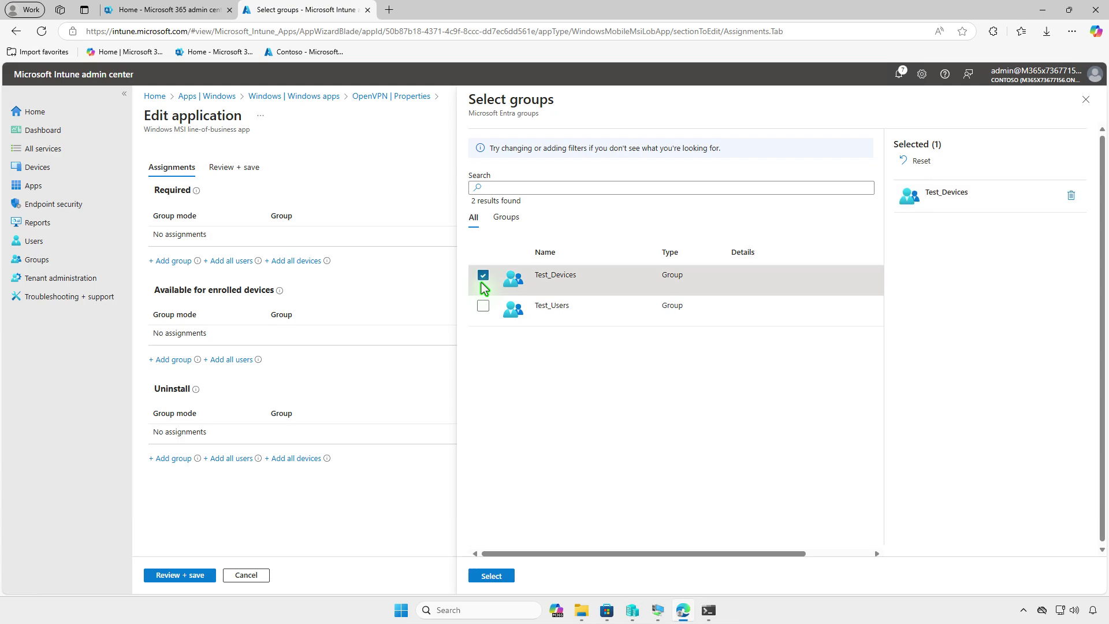
pyautogui.click(492, 576)
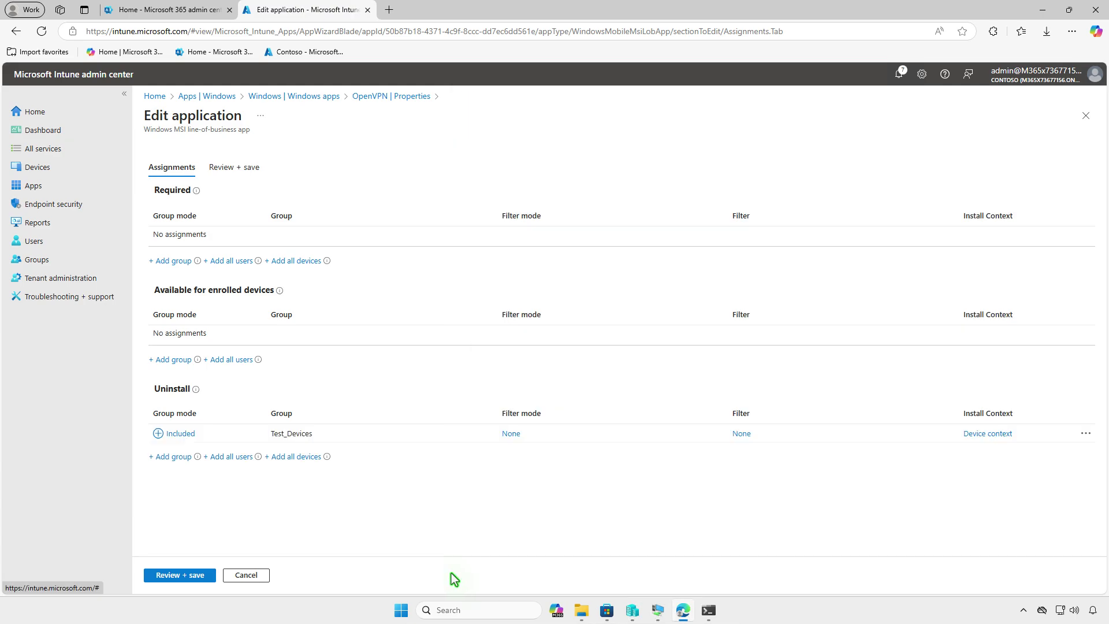
pyautogui.click(176, 576)
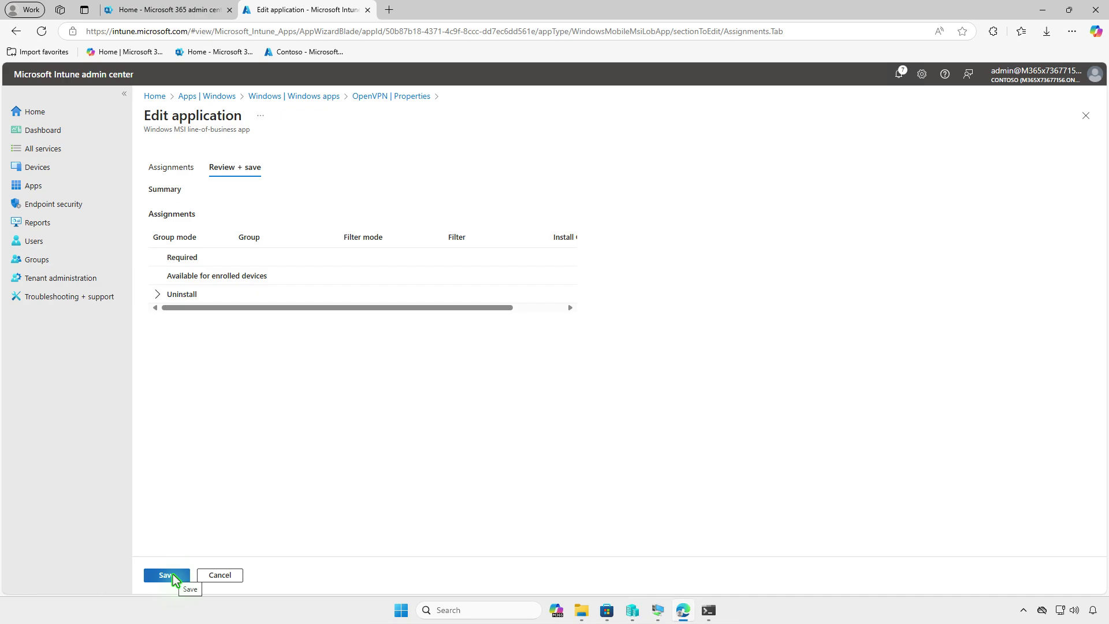
pyautogui.click(172, 576)
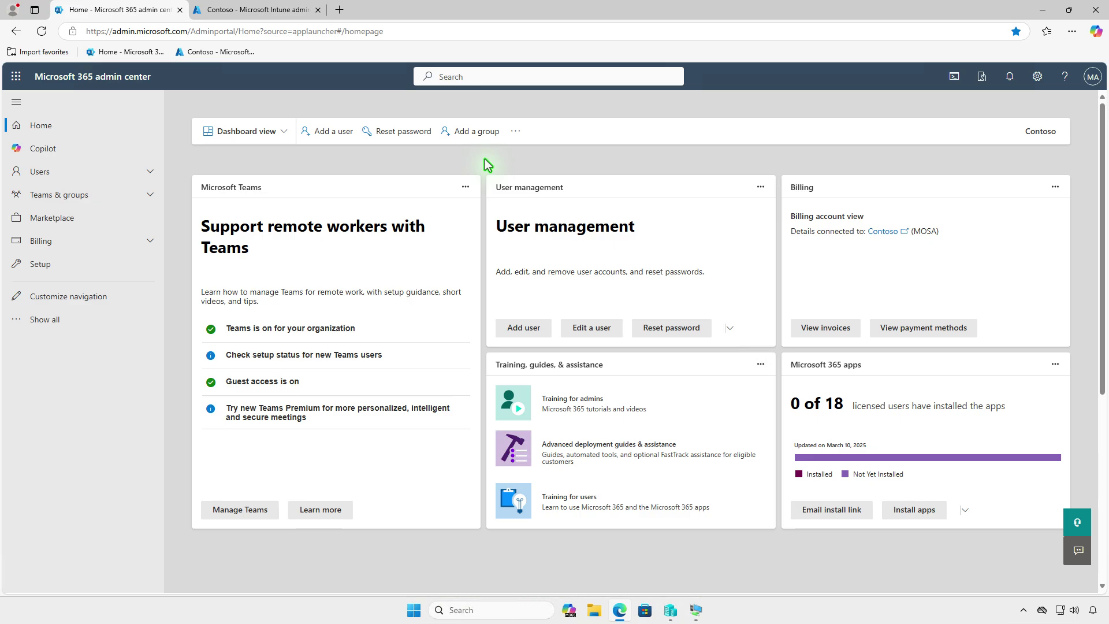
# Examine the billing licenses in the Microsoft 365 admin center for the Microsoft Intune Suite subscription
pyautogui.click(128, 243)
pyautogui.click(110, 281)
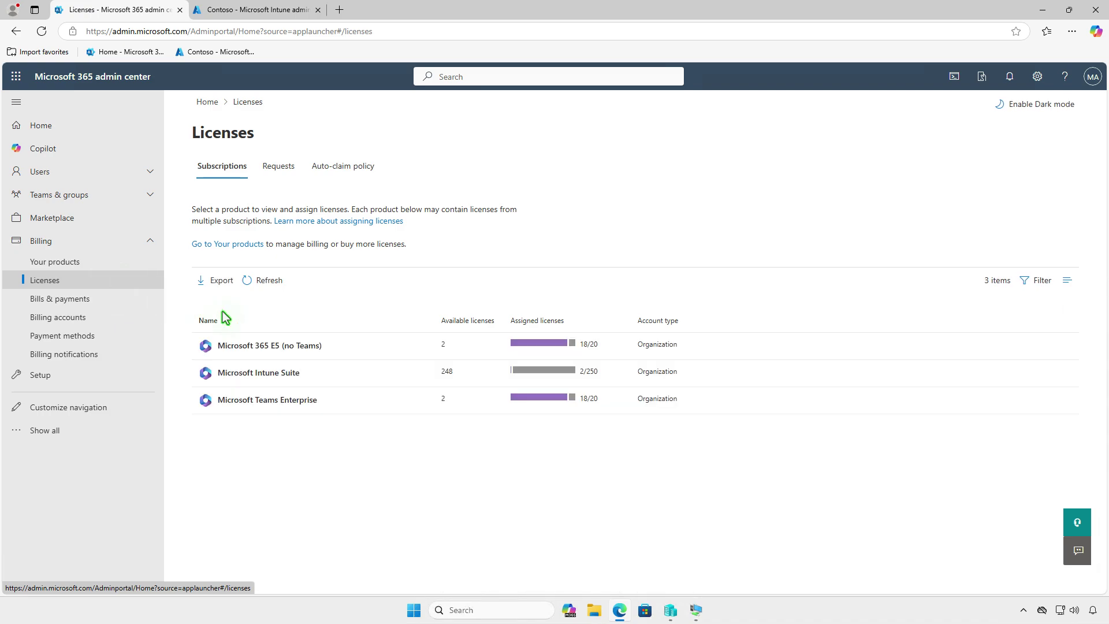
pyautogui.click(372, 370)
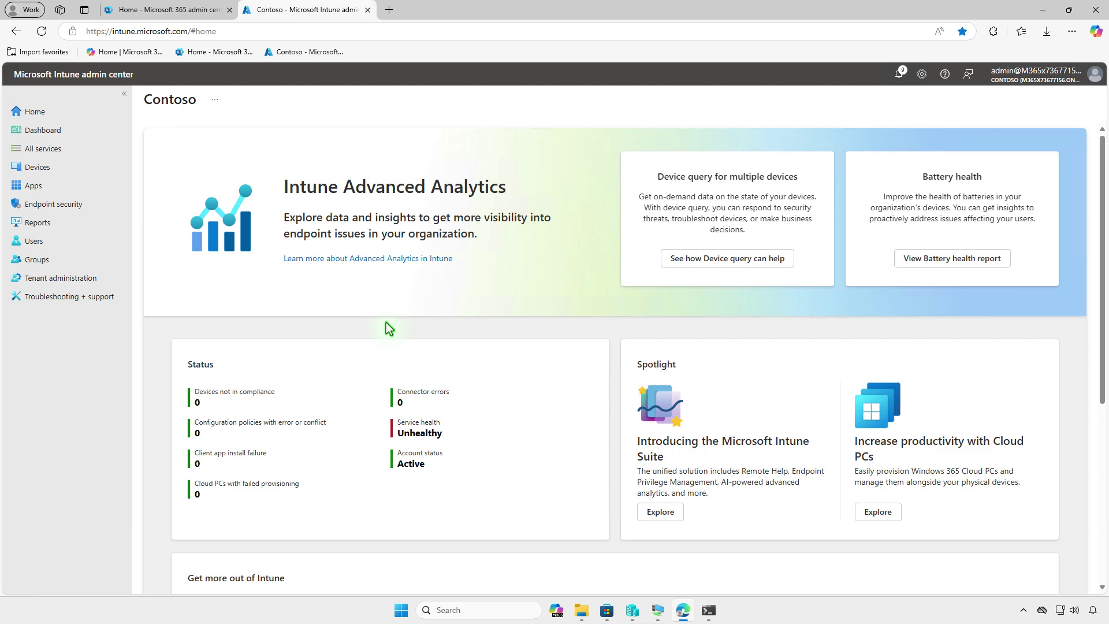
# Start creating a Windows app of type Enterprise App Catalog app in the Intune admin center
pyautogui.click(89, 192)
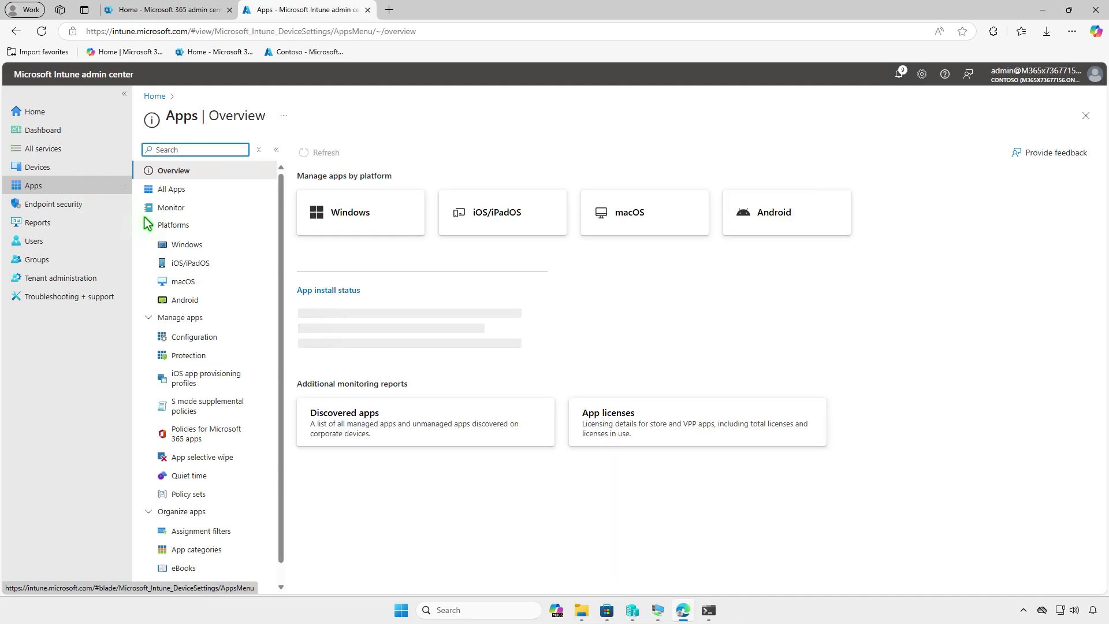
pyautogui.click(213, 244)
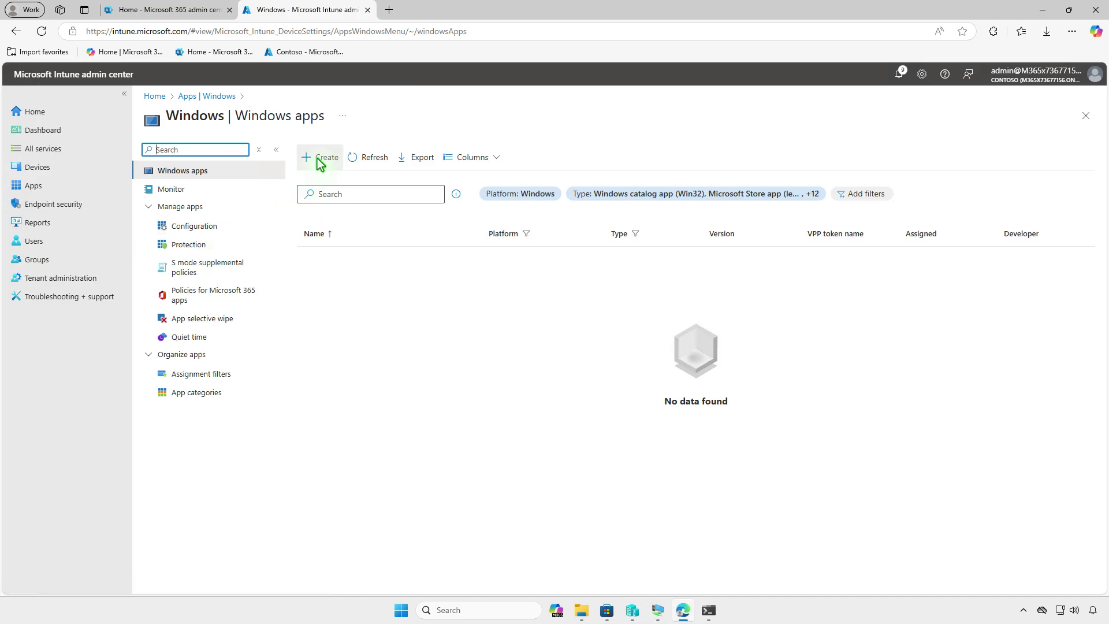
pyautogui.click(318, 158)
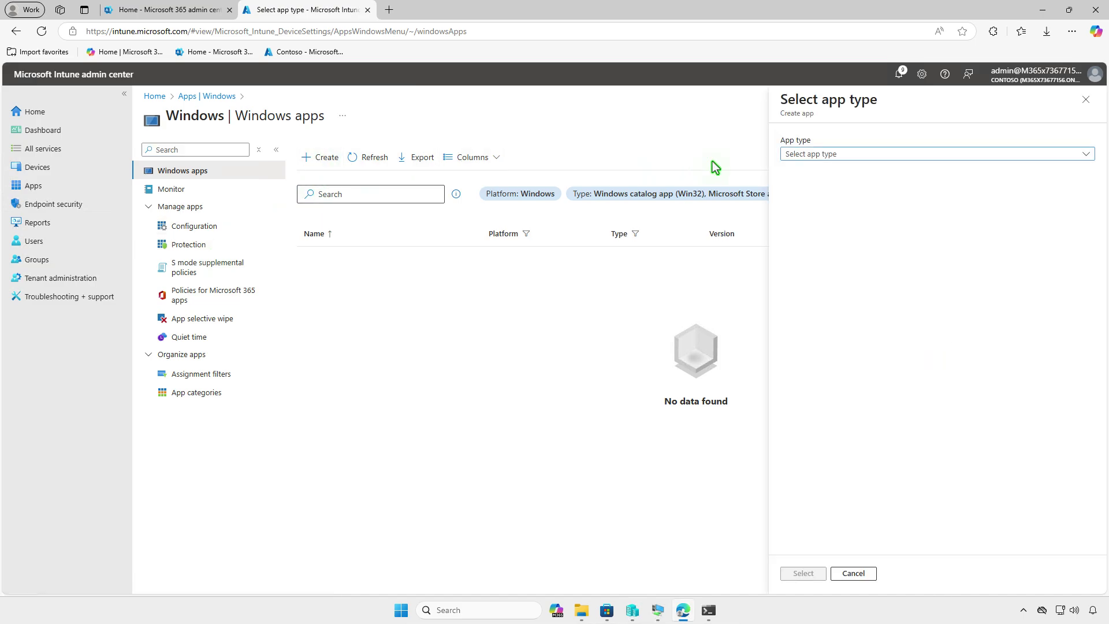
pyautogui.click(930, 152)
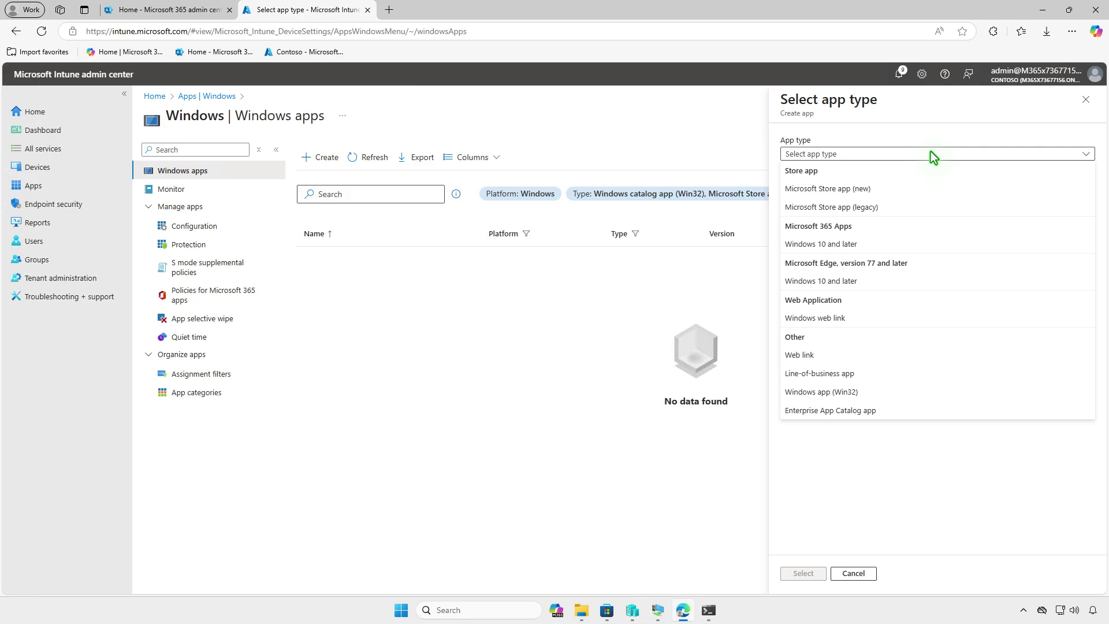
pyautogui.click(901, 412)
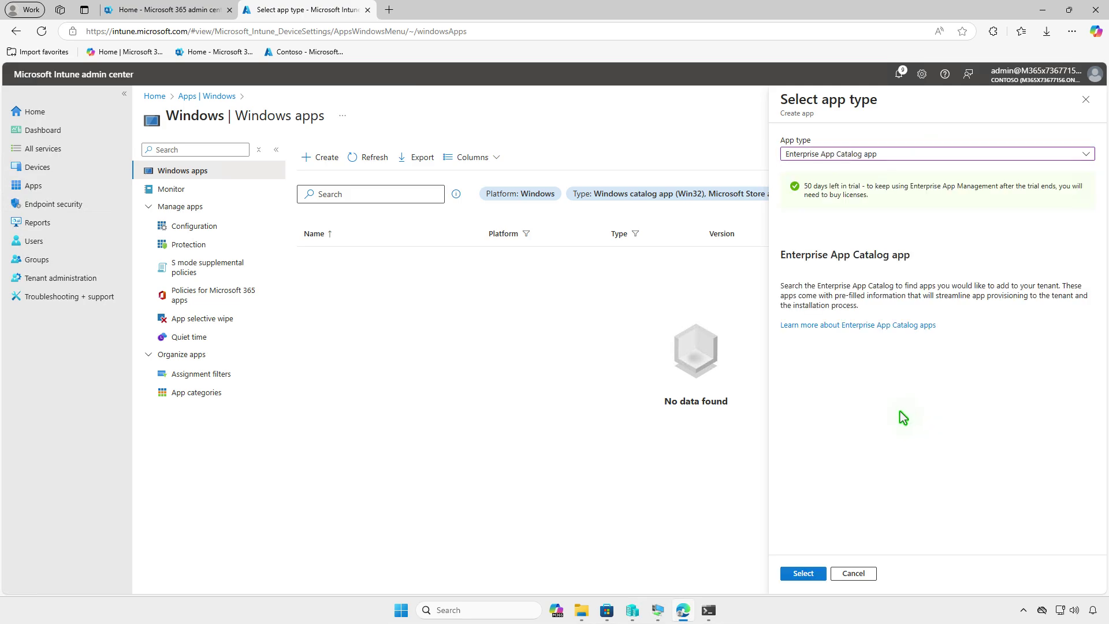
pyautogui.click(810, 574)
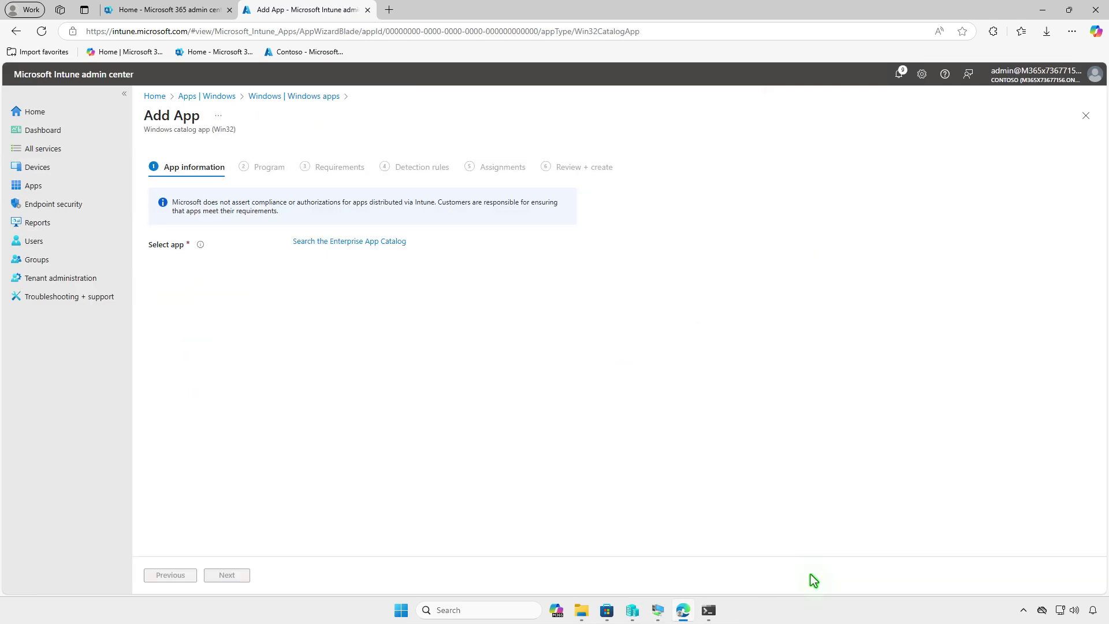
# Search the Enterprise App Catalog for openvpn and choose the OpenVPN app, continuing to its package configuration
pyautogui.click(386, 242)
pyautogui.click(892, 178)
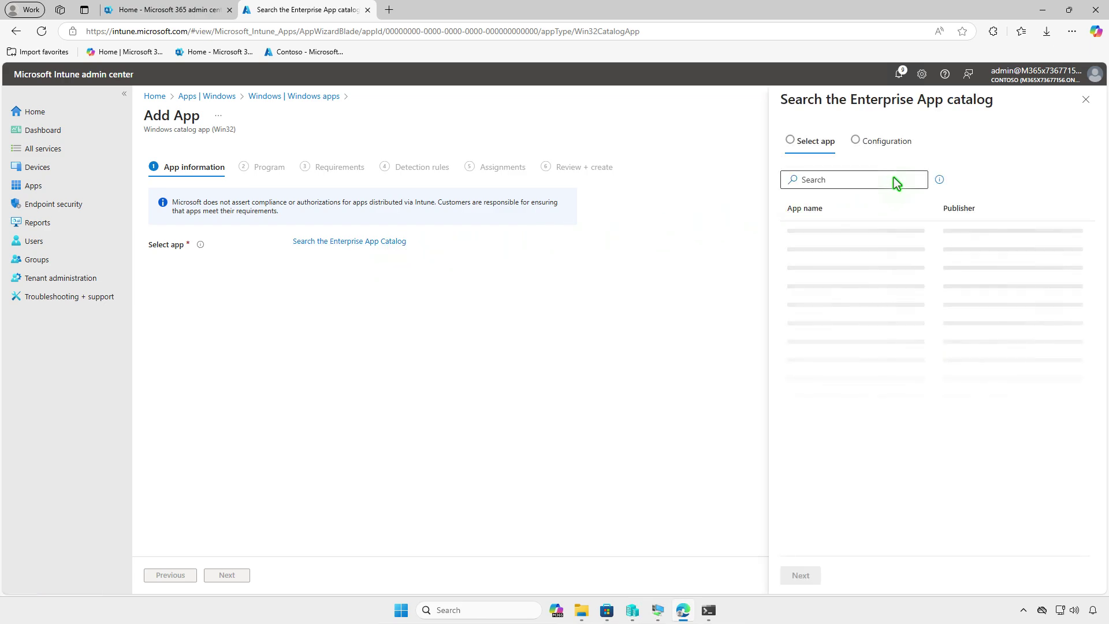
pyautogui.write('op')
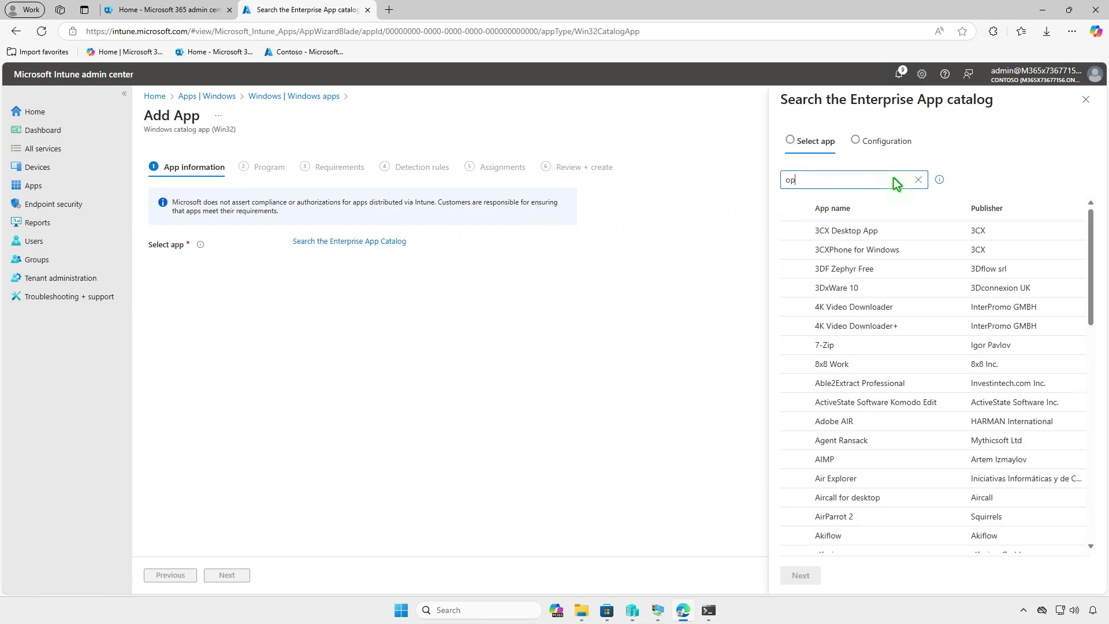
pyautogui.write('envpn')
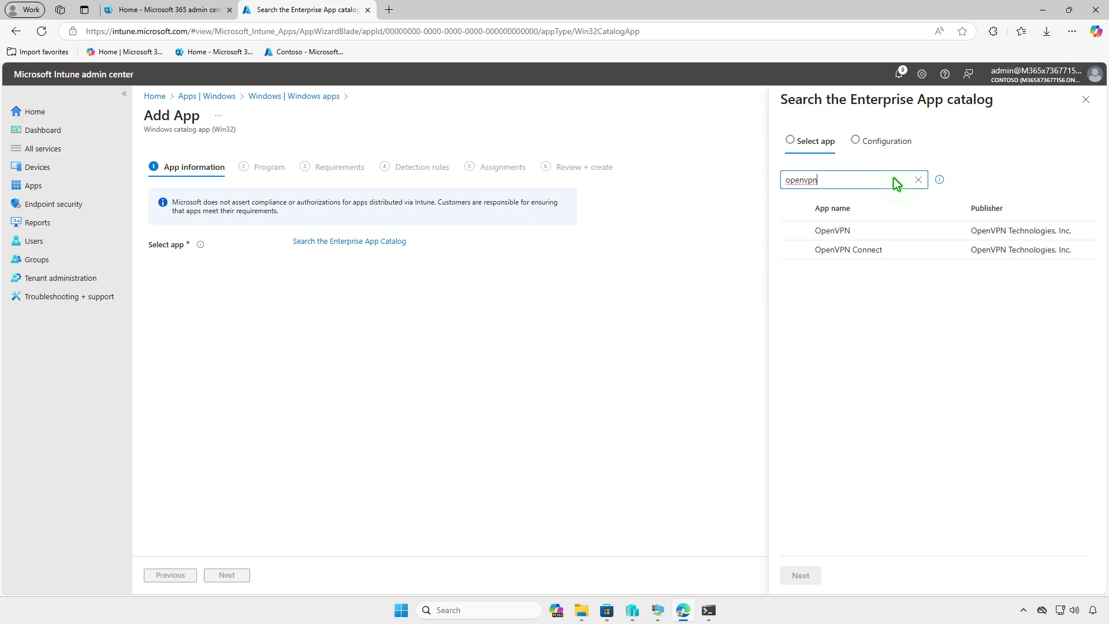
pyautogui.click(892, 231)
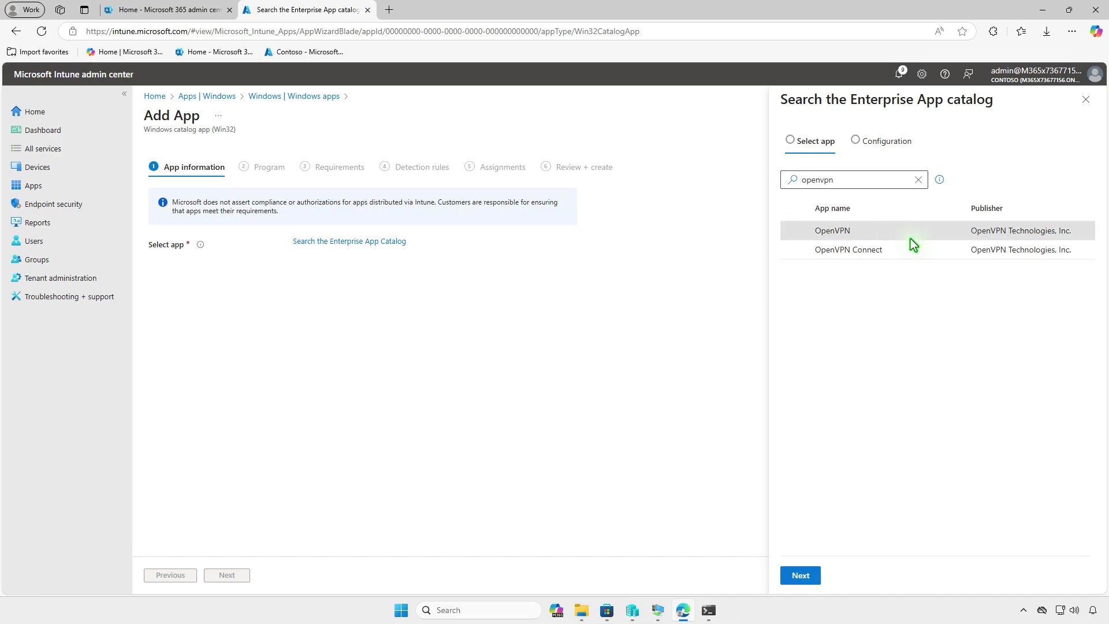
pyautogui.click(802, 575)
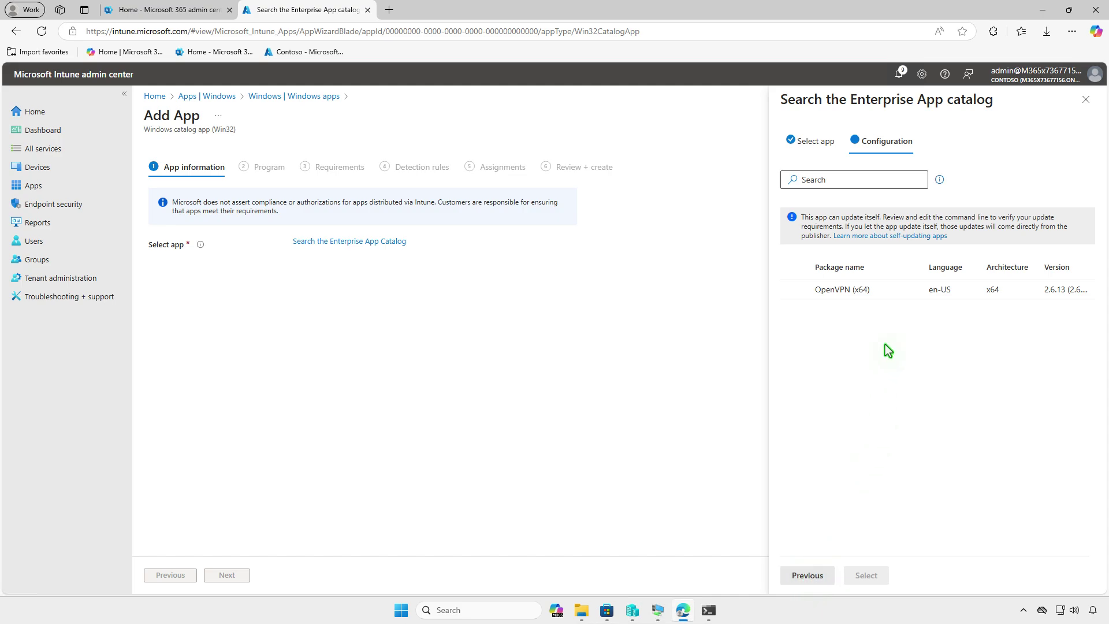
# Select the OpenVPN (x64) en-US package and proceed with the prefilled app information to the program settings
pyautogui.click(890, 290)
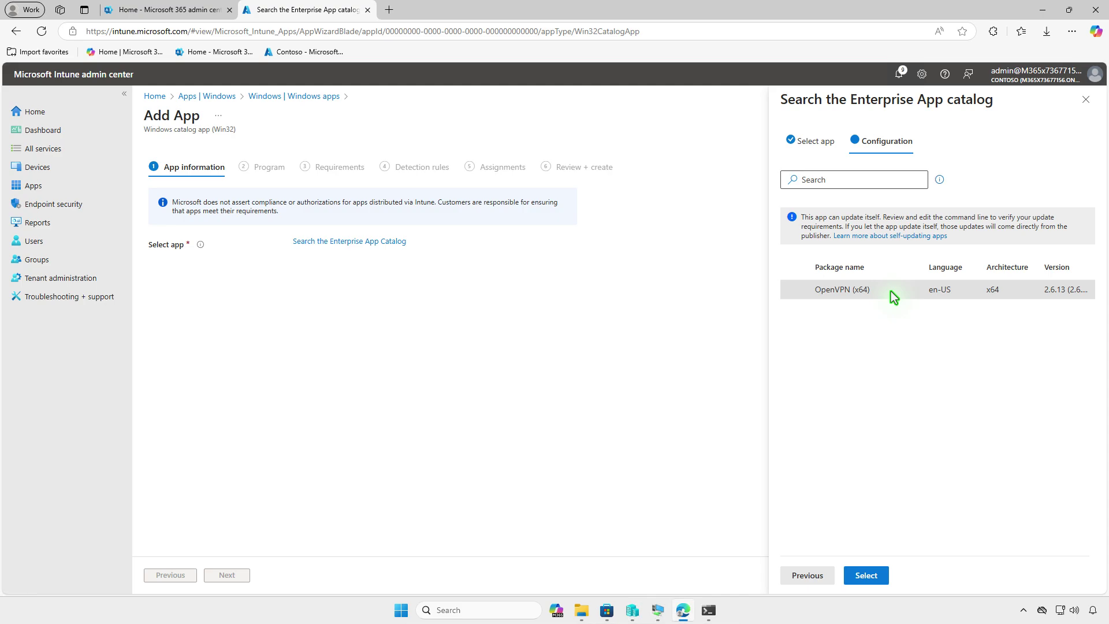
pyautogui.click(866, 575)
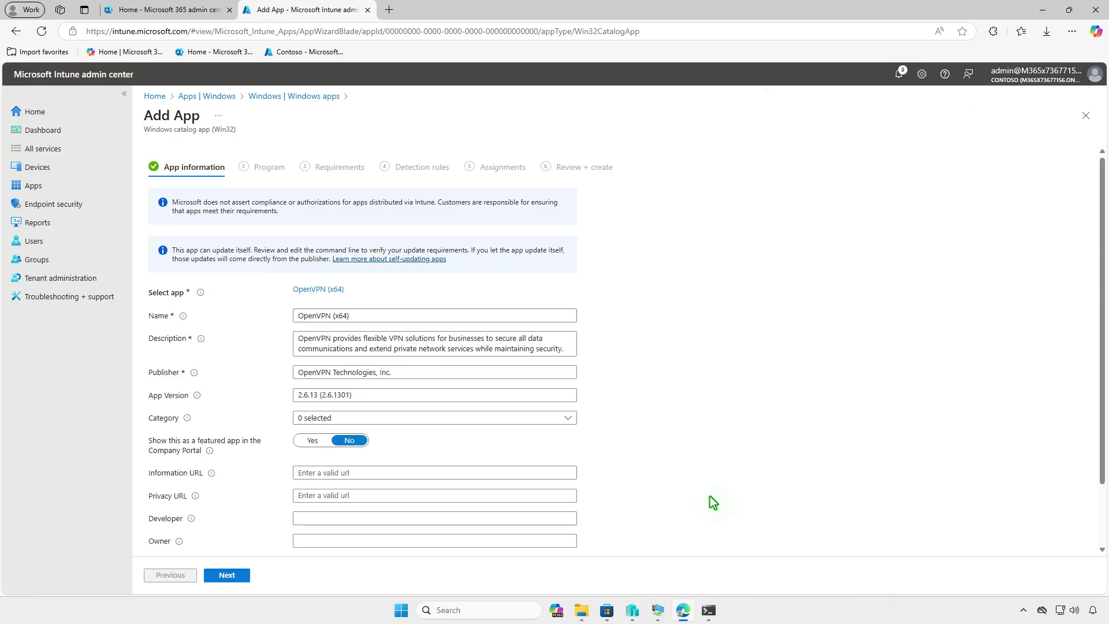
pyautogui.scroll(-2, 709, 496)
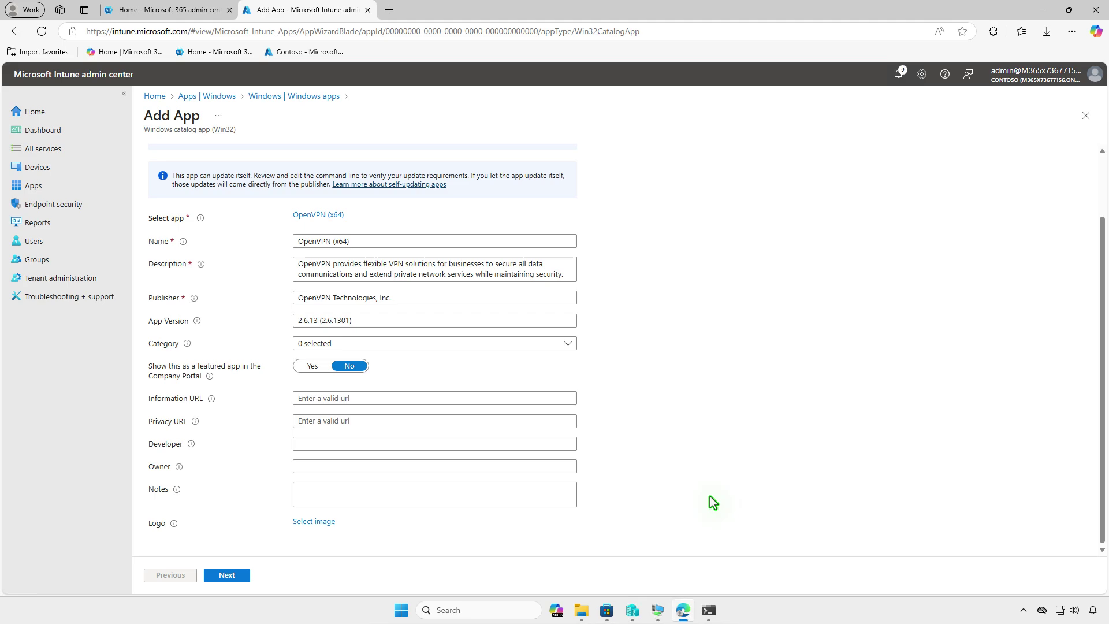
pyautogui.click(239, 577)
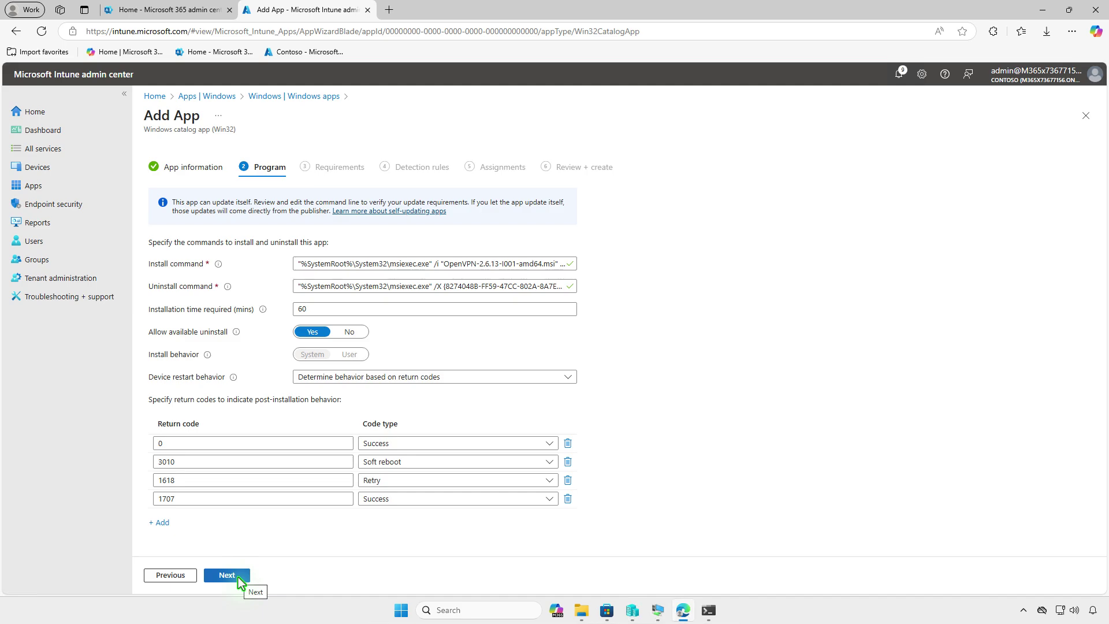
# Accept the prefilled program, requirements and detection rule settings for the OpenVPN (x64) catalog app and proceed to its assignments
pyautogui.click(239, 581)
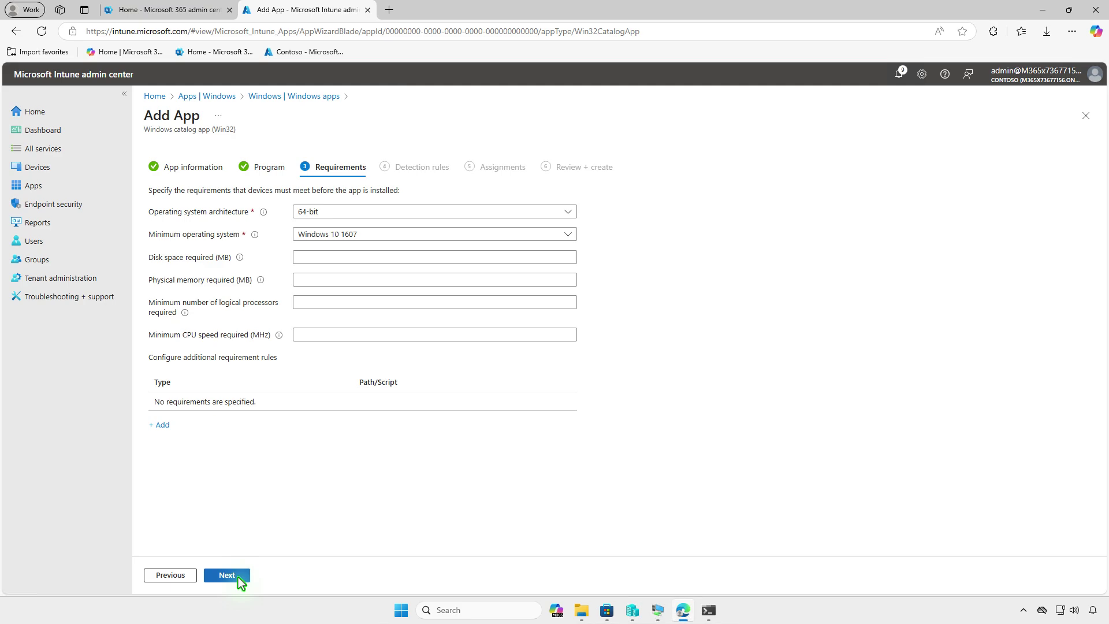
pyautogui.click(239, 581)
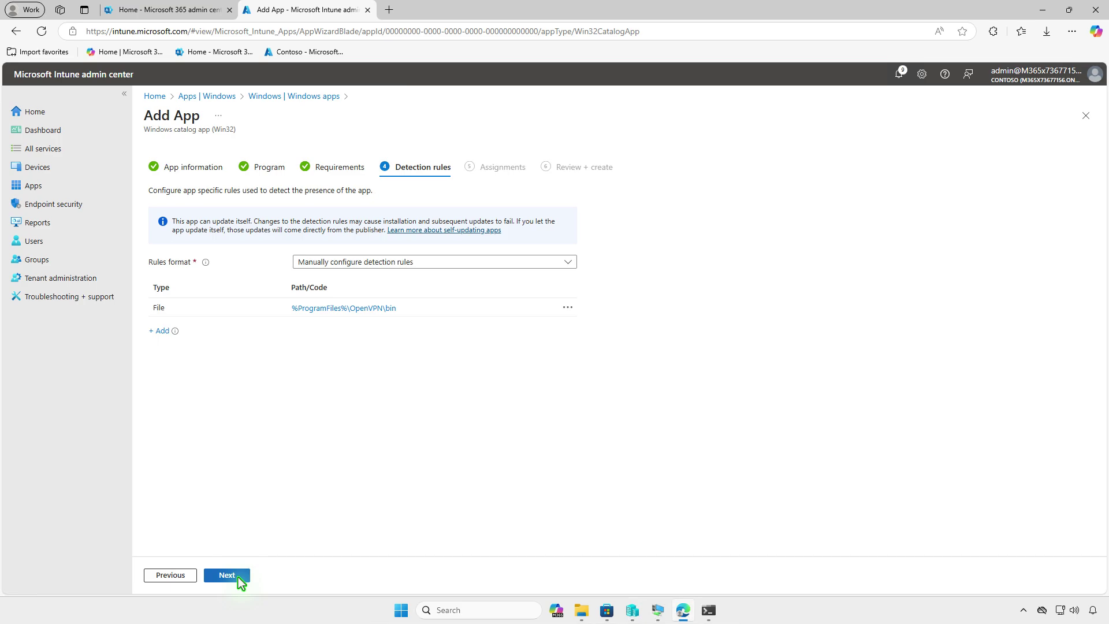
pyautogui.click(239, 581)
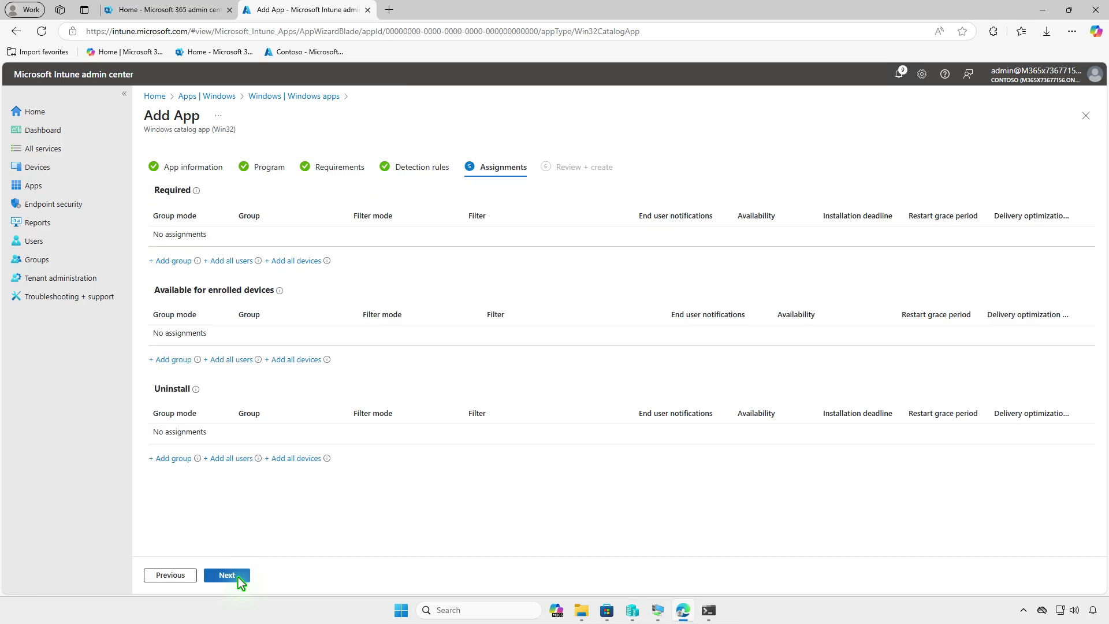
# Assign the Test_Devices group as Required for the OpenVPN (x64) app and add the app to Intune
pyautogui.click(173, 261)
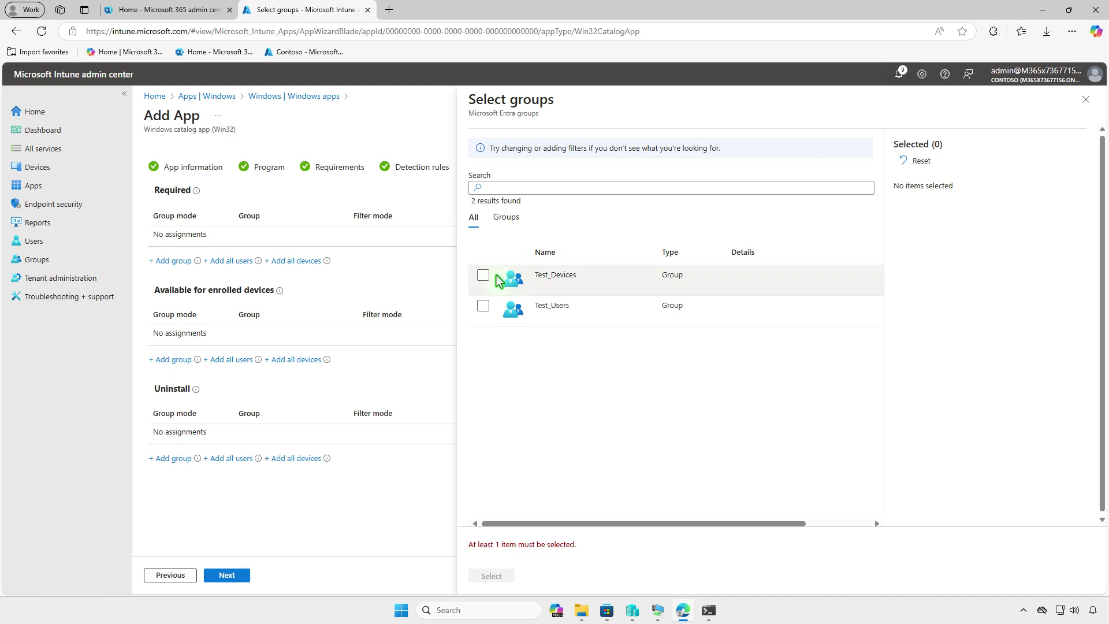
pyautogui.click(483, 276)
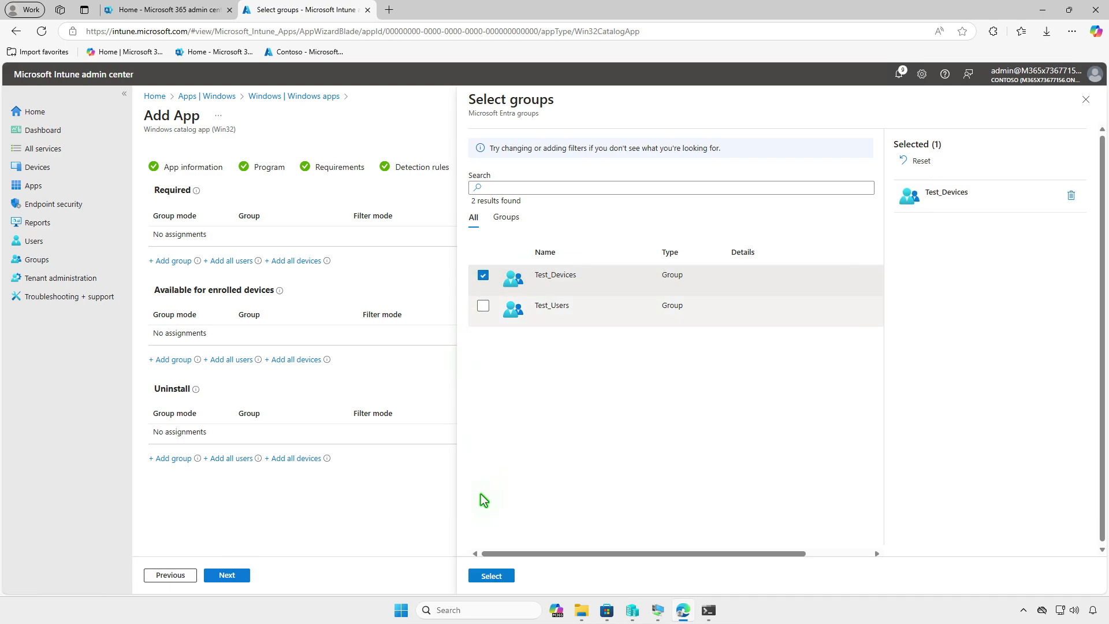
pyautogui.click(490, 576)
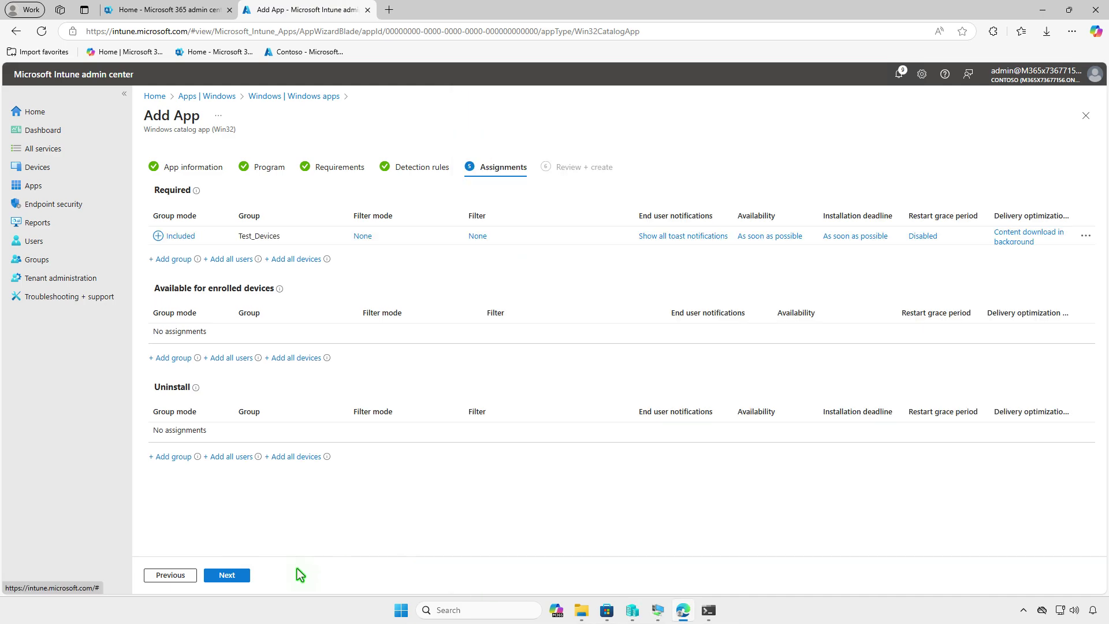
pyautogui.click(243, 575)
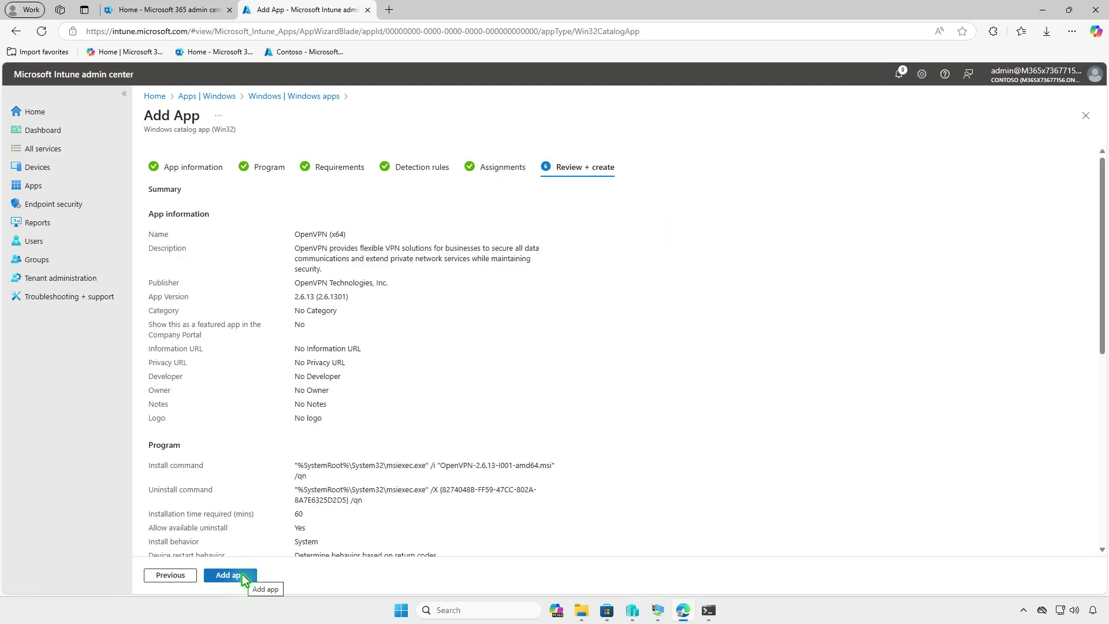
pyautogui.click(243, 576)
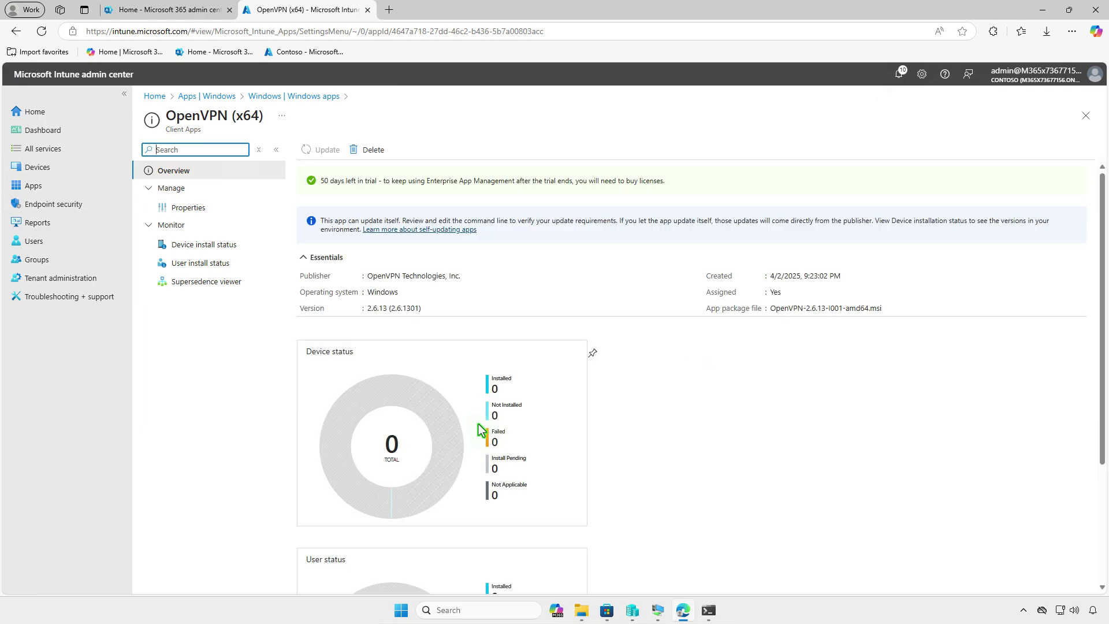
# Switch to the WIN10-CTL virtual machine, sync the device from the Company Portal settings and check the installation notifications
pyautogui.click(1042, 13)
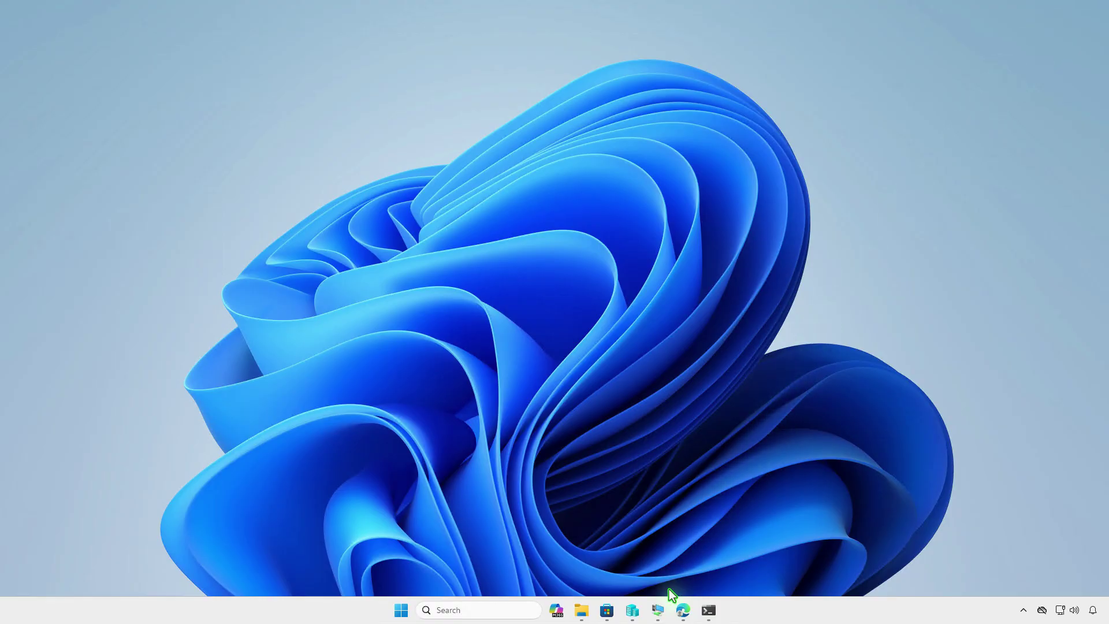
pyautogui.click(659, 609)
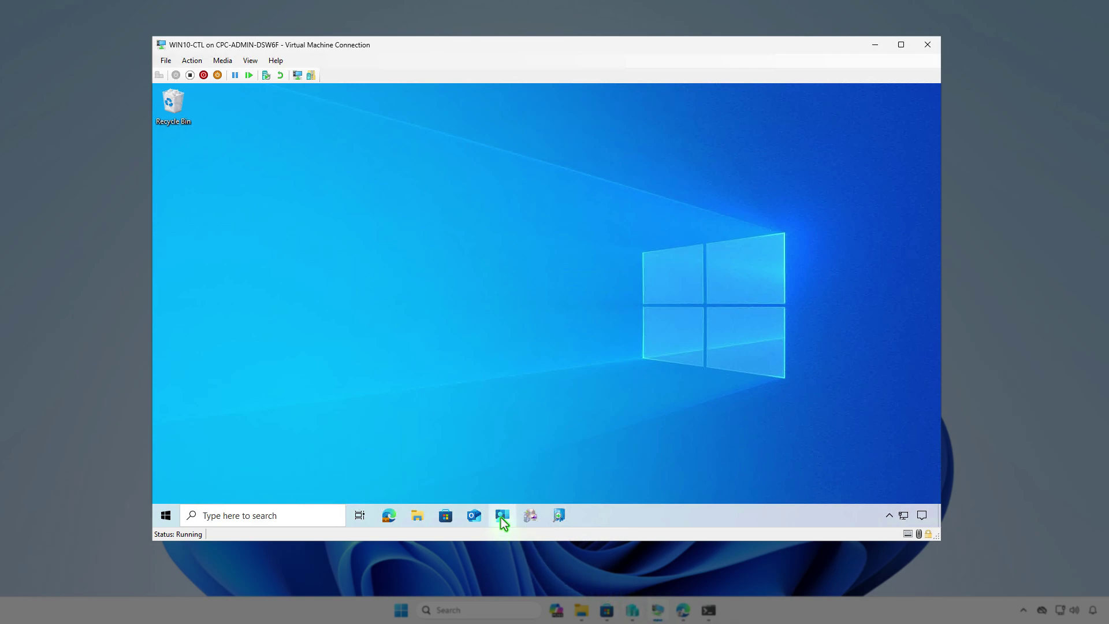
pyautogui.click(501, 517)
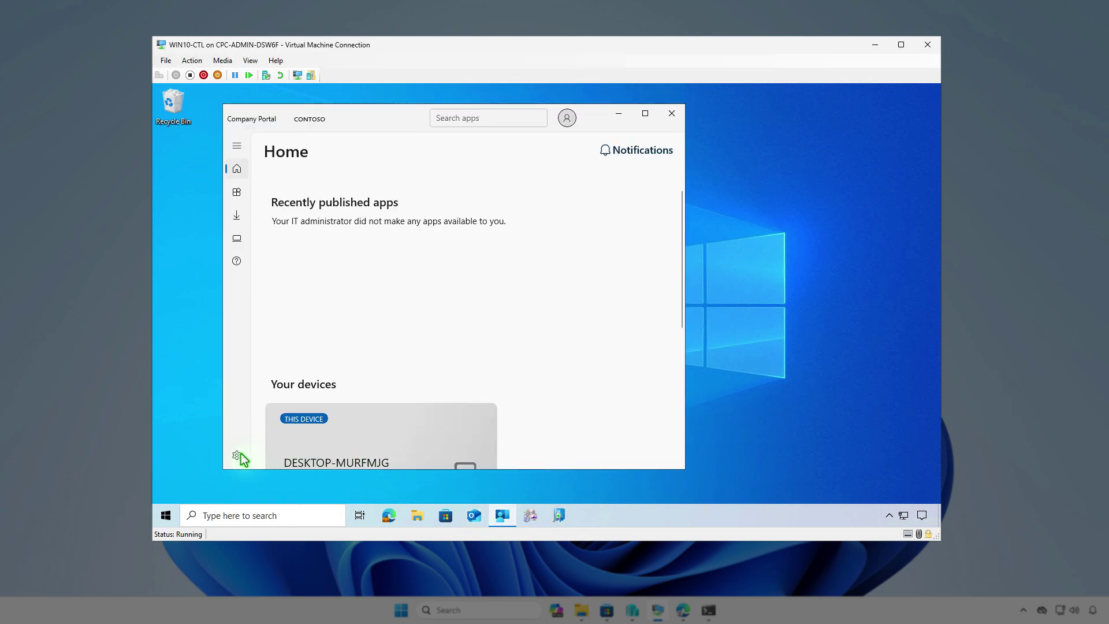
pyautogui.click(238, 455)
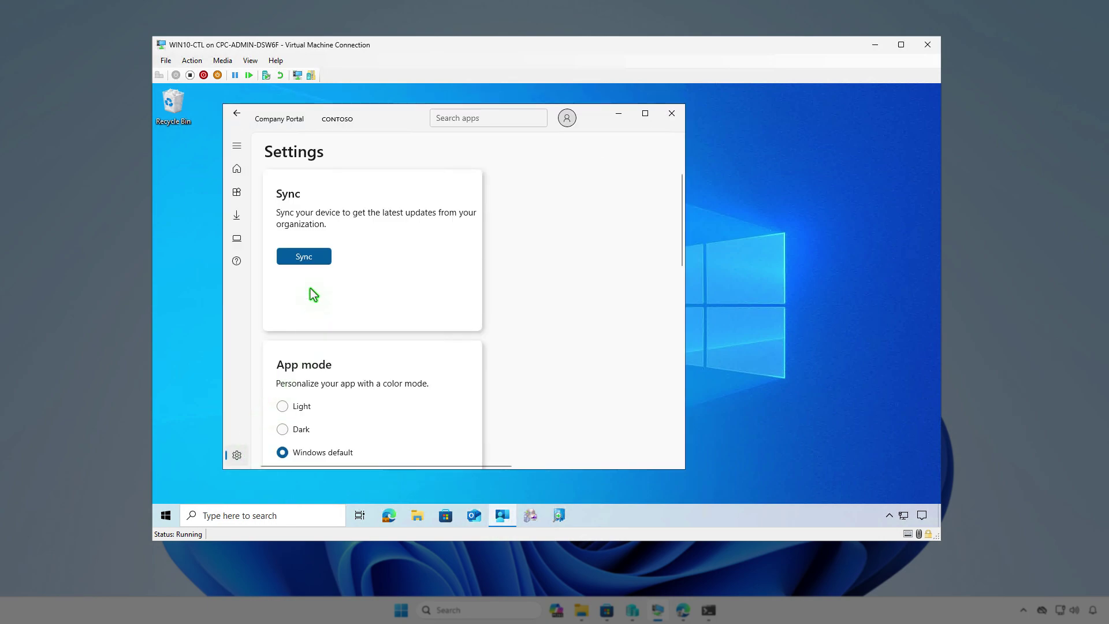
pyautogui.click(318, 257)
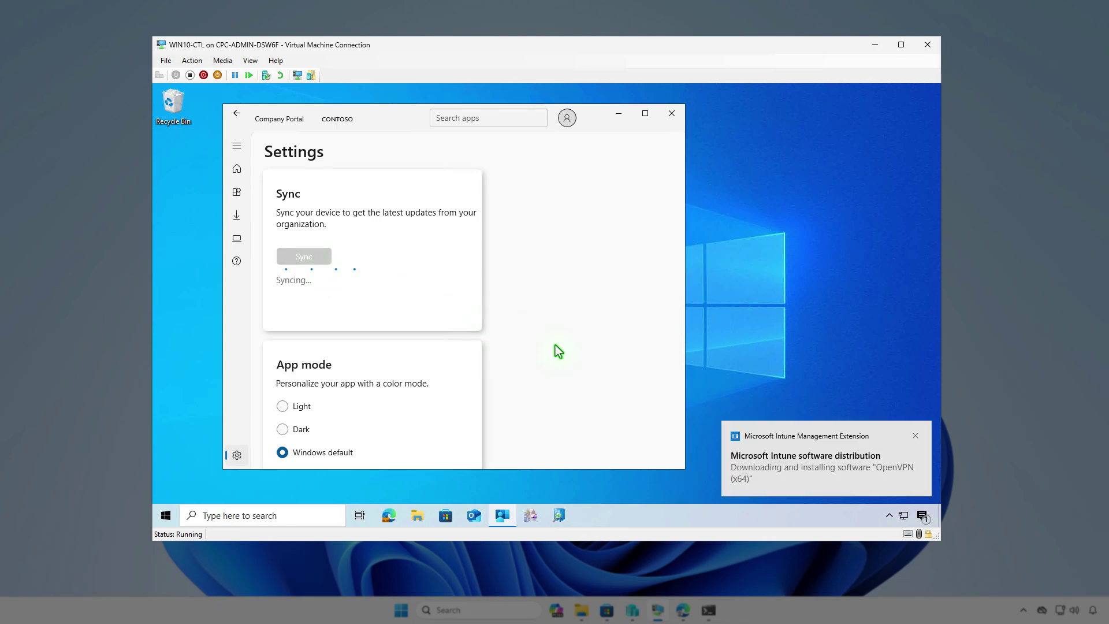
pyautogui.click(922, 516)
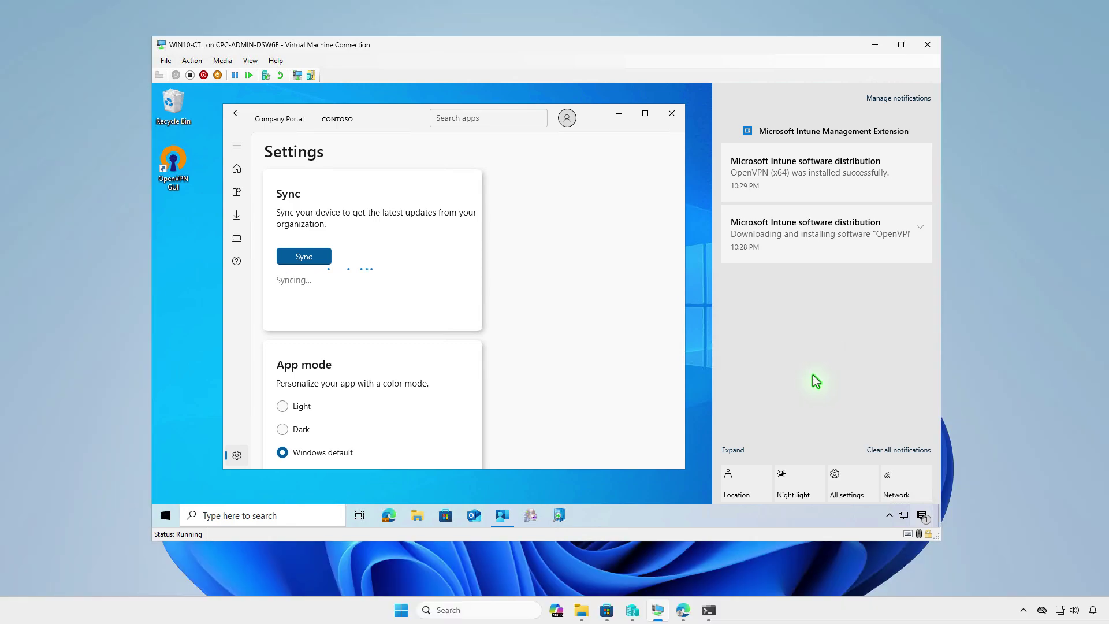
# Return to the Intune admin center and remove the Test_Devices group from the Required assignments of OpenVPN (x64)
pyautogui.click(685, 611)
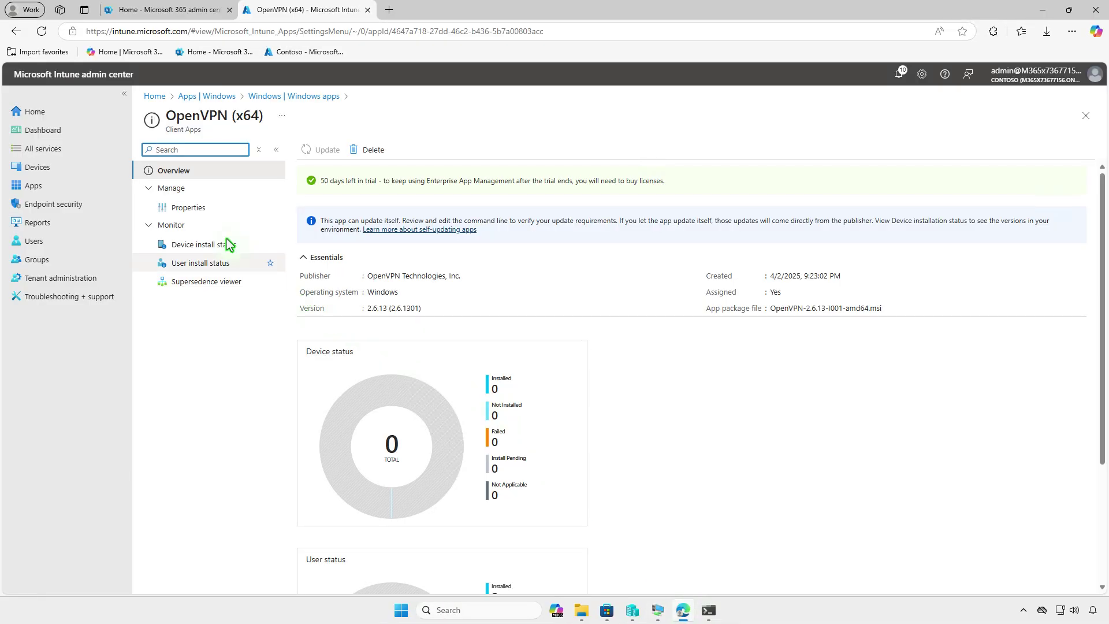
pyautogui.click(219, 215)
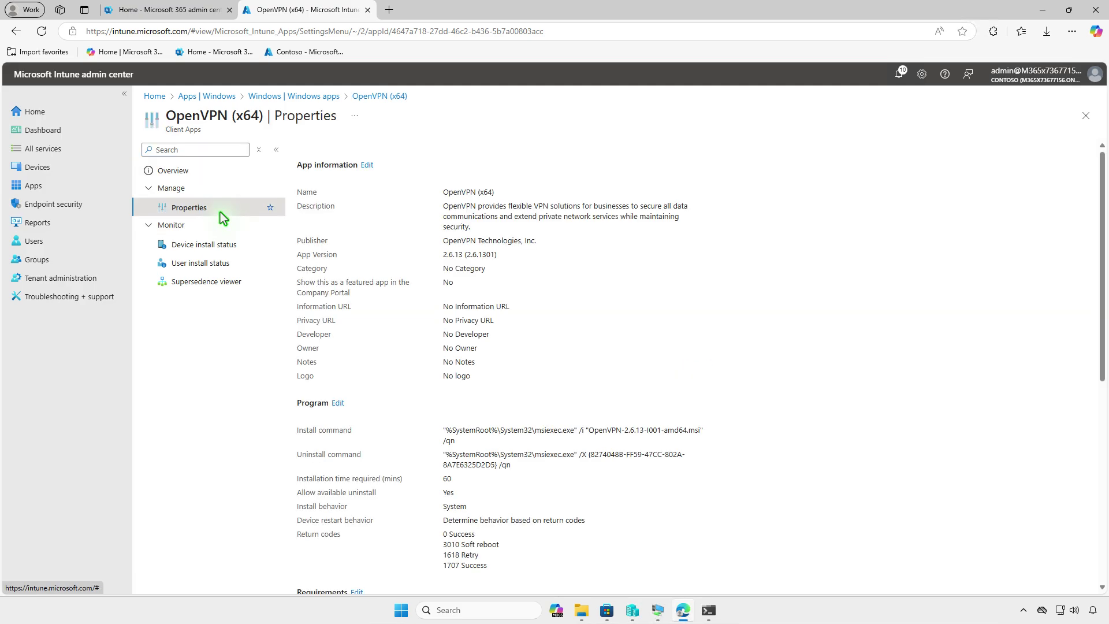
pyautogui.scroll(-7, 640, 324)
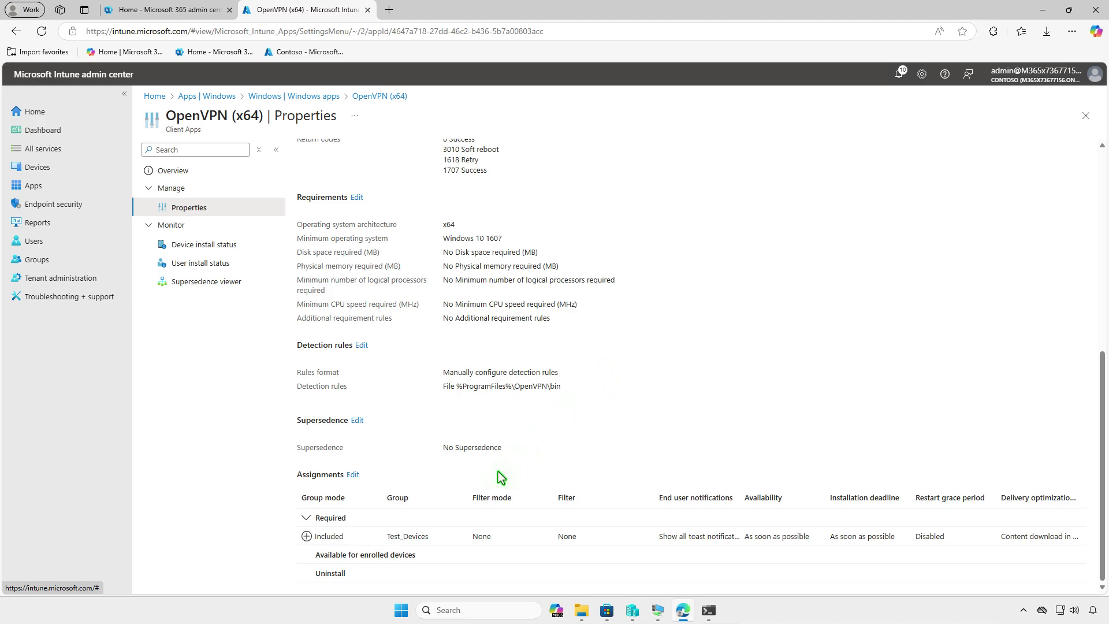
pyautogui.click(353, 475)
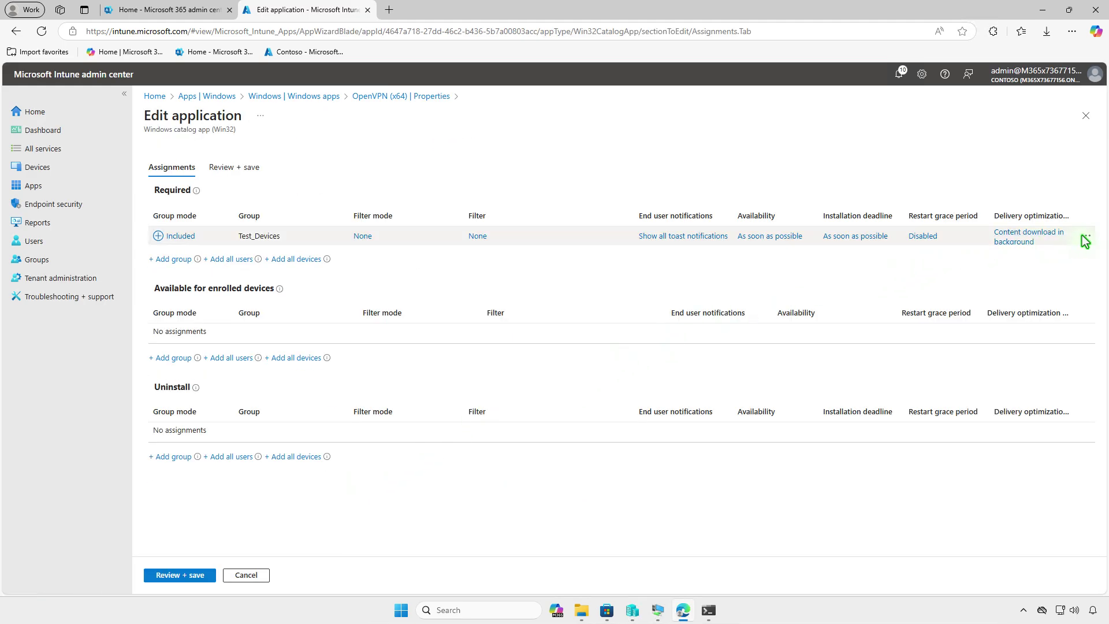
pyautogui.click(1084, 243)
pyautogui.click(1014, 248)
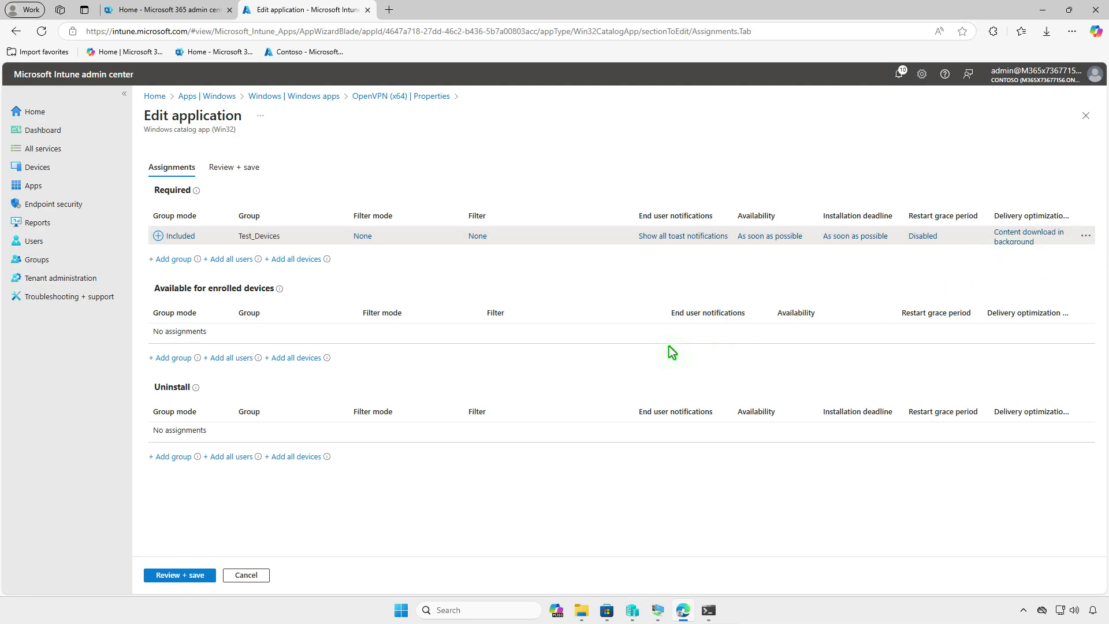
# Assign the Test_Devices group under Uninstall for OpenVPN (x64), then review and save the assignment changes
pyautogui.click(184, 460)
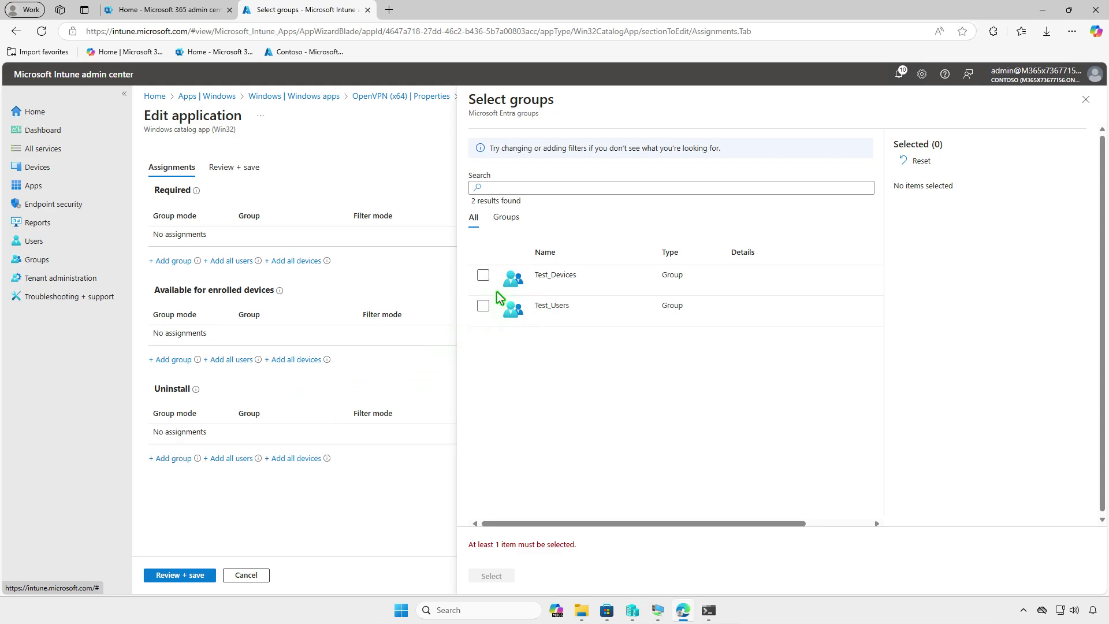
pyautogui.click(484, 277)
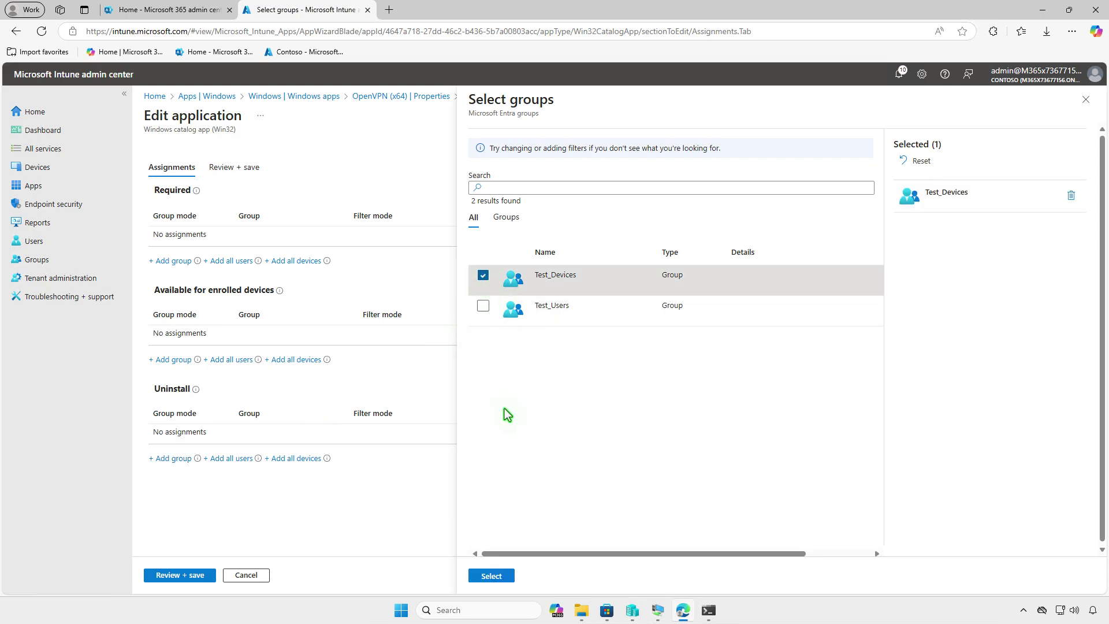
pyautogui.click(492, 575)
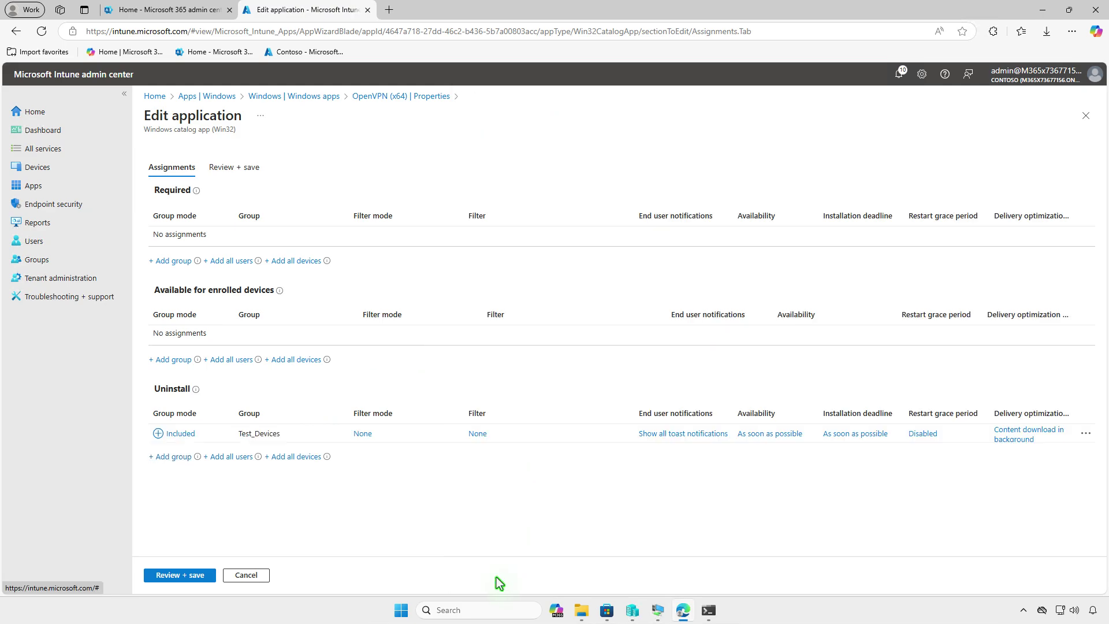
pyautogui.click(181, 574)
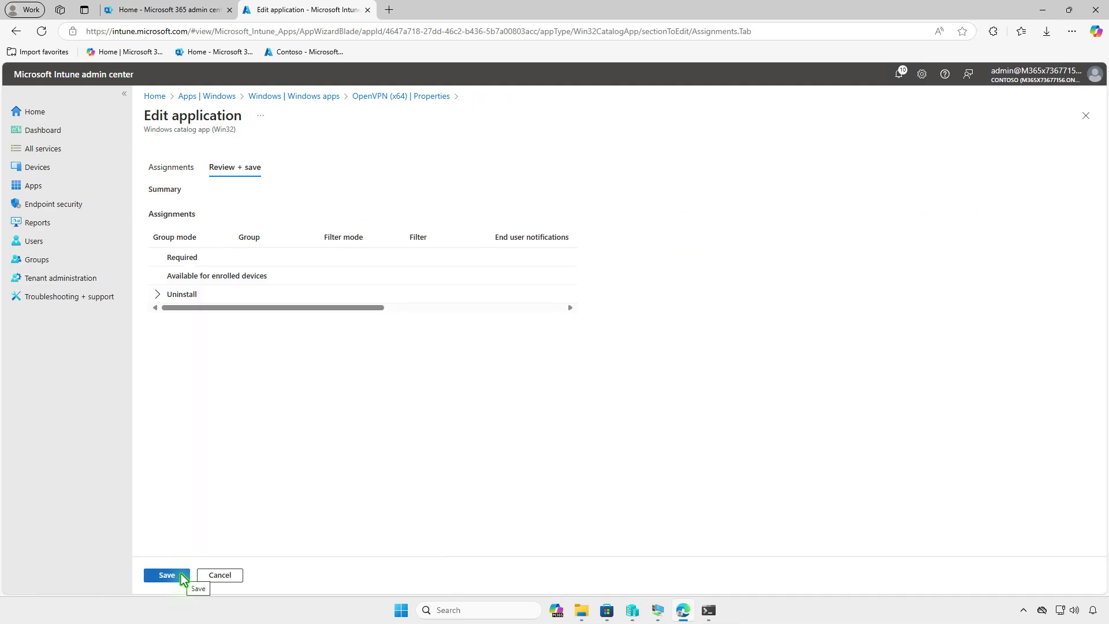
pyautogui.click(180, 574)
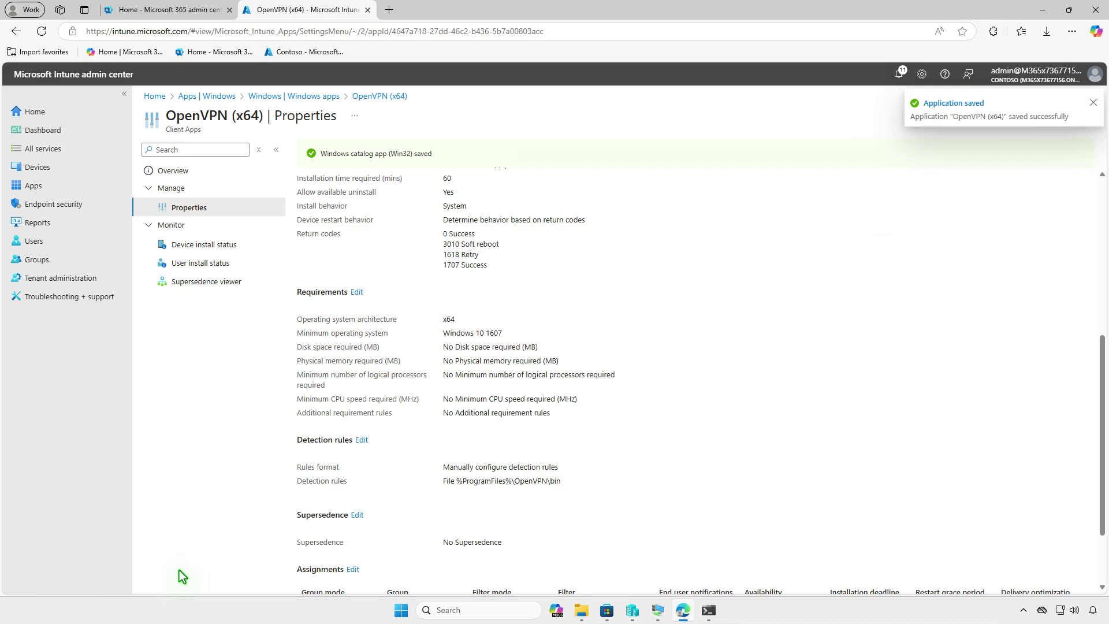
# Switch back to the WIN10-CTL virtual machine, sync the device again in Company Portal and check the uninstall notifications
pyautogui.click(1043, 14)
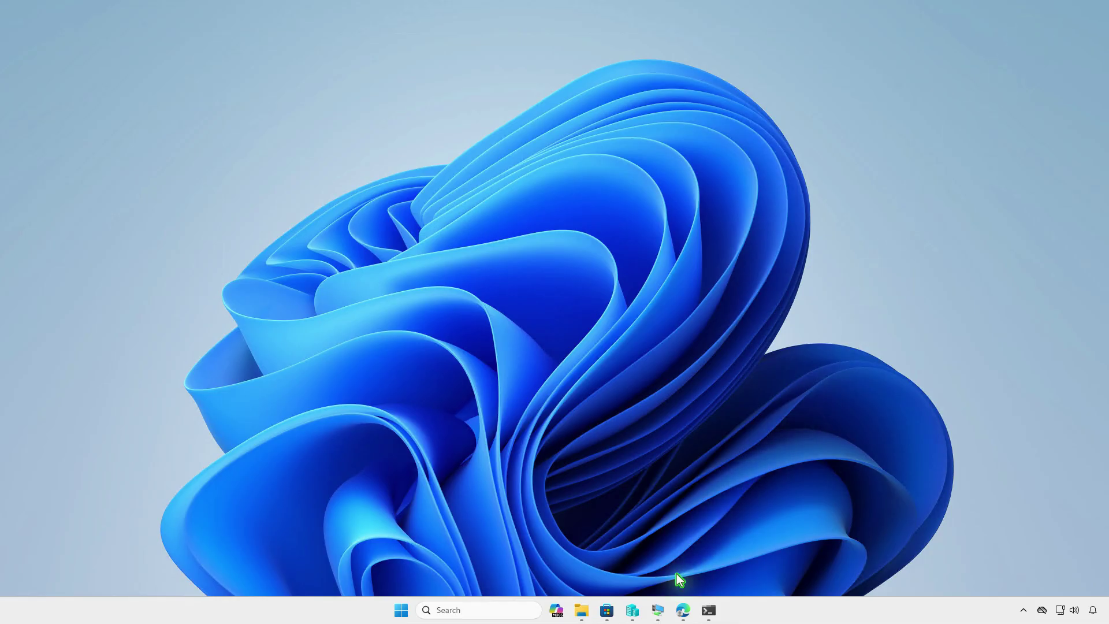
pyautogui.click(659, 611)
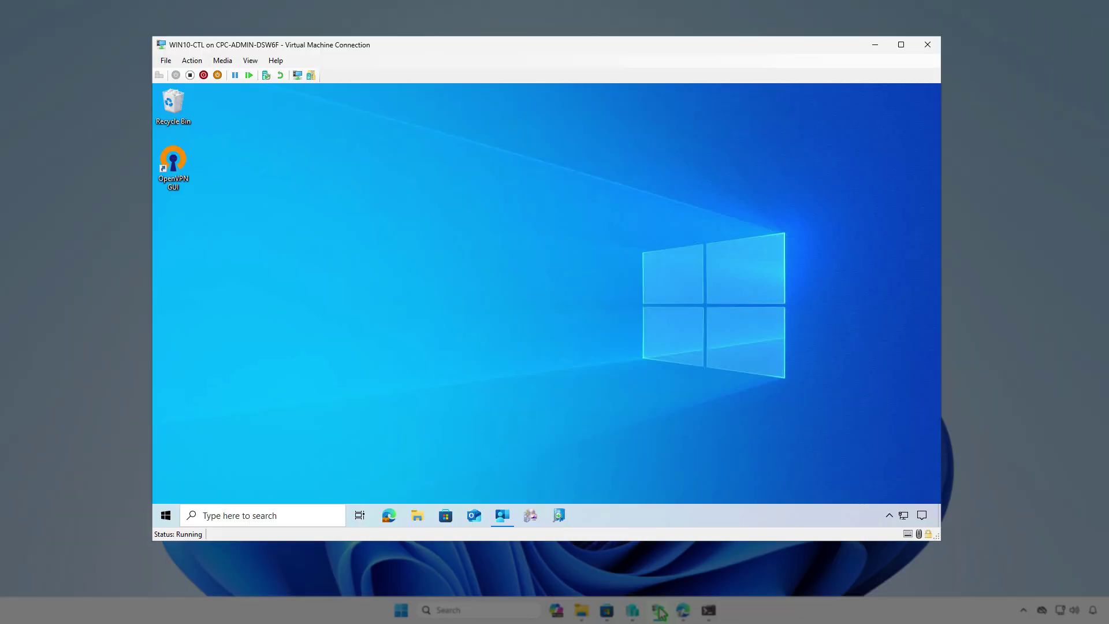
pyautogui.click(503, 517)
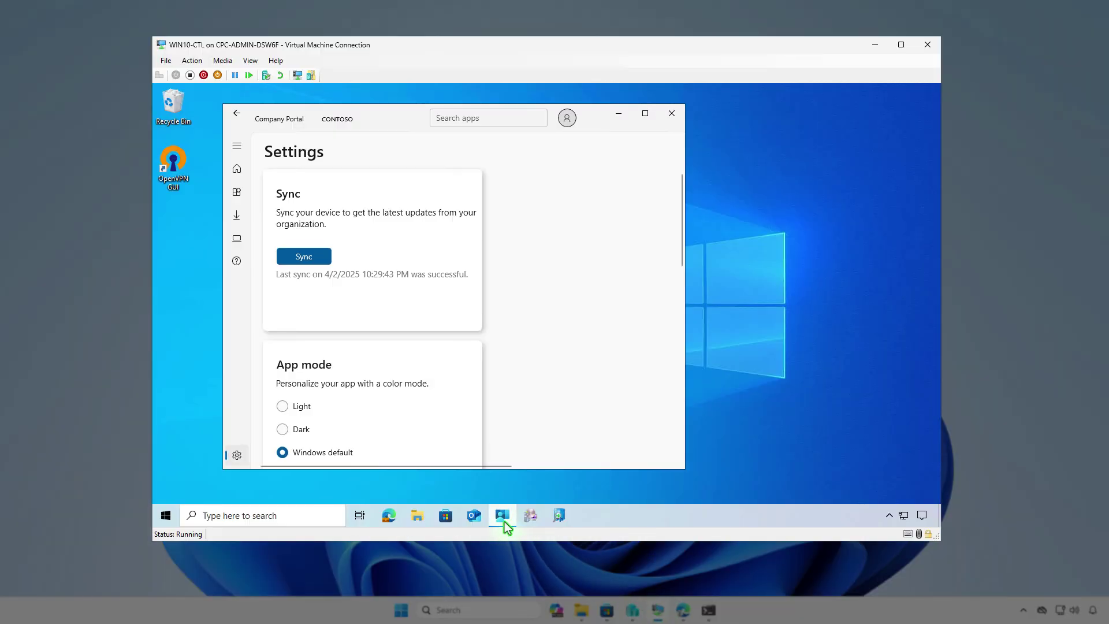
pyautogui.click(320, 259)
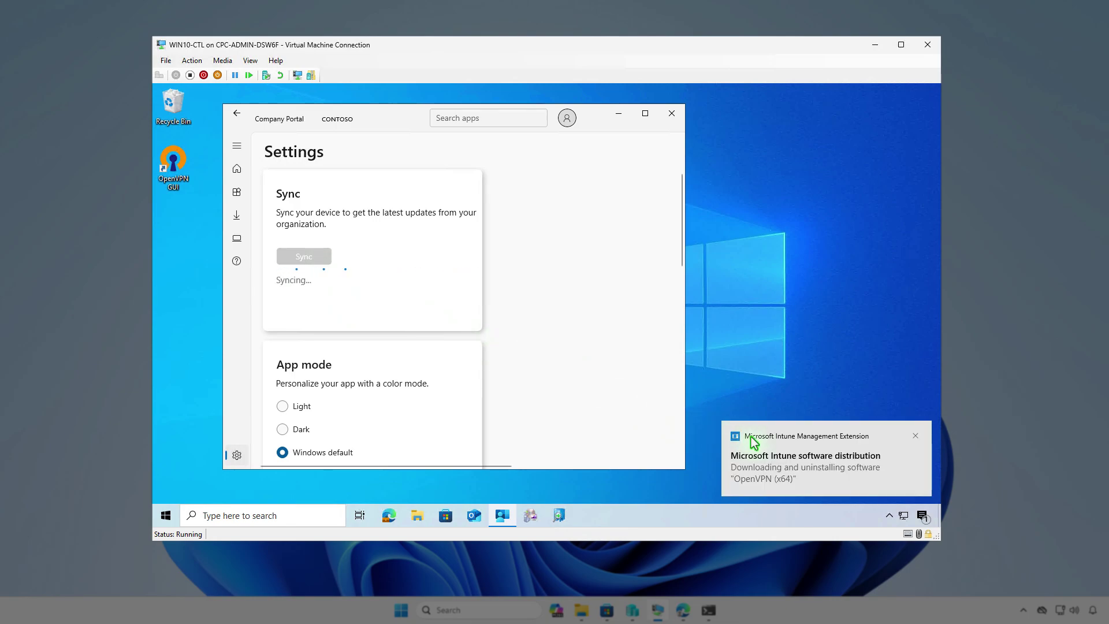
pyautogui.click(922, 515)
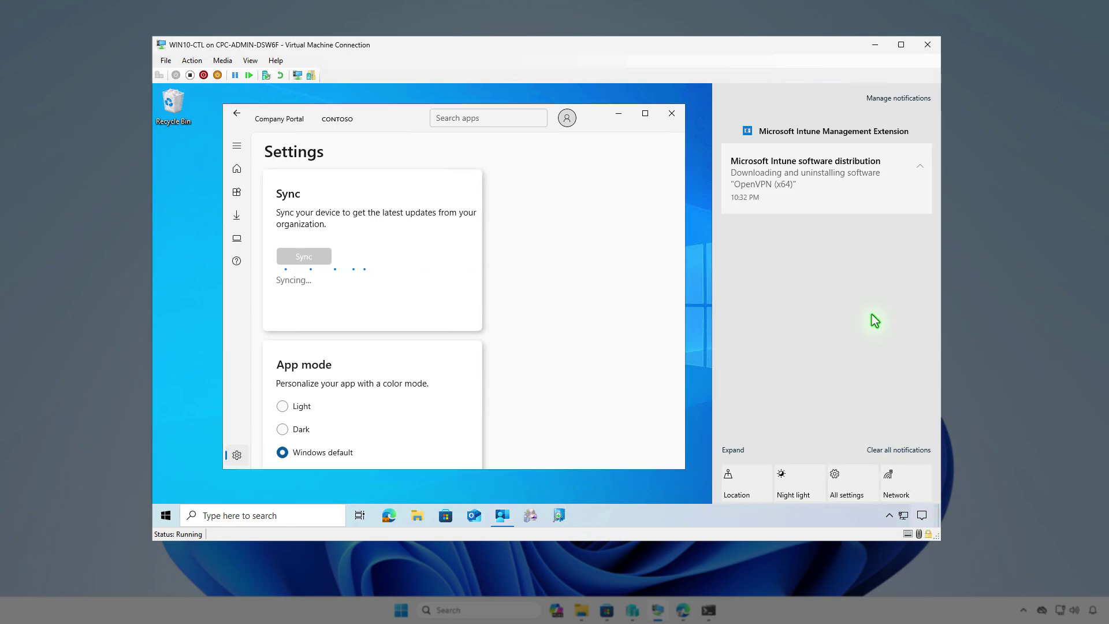